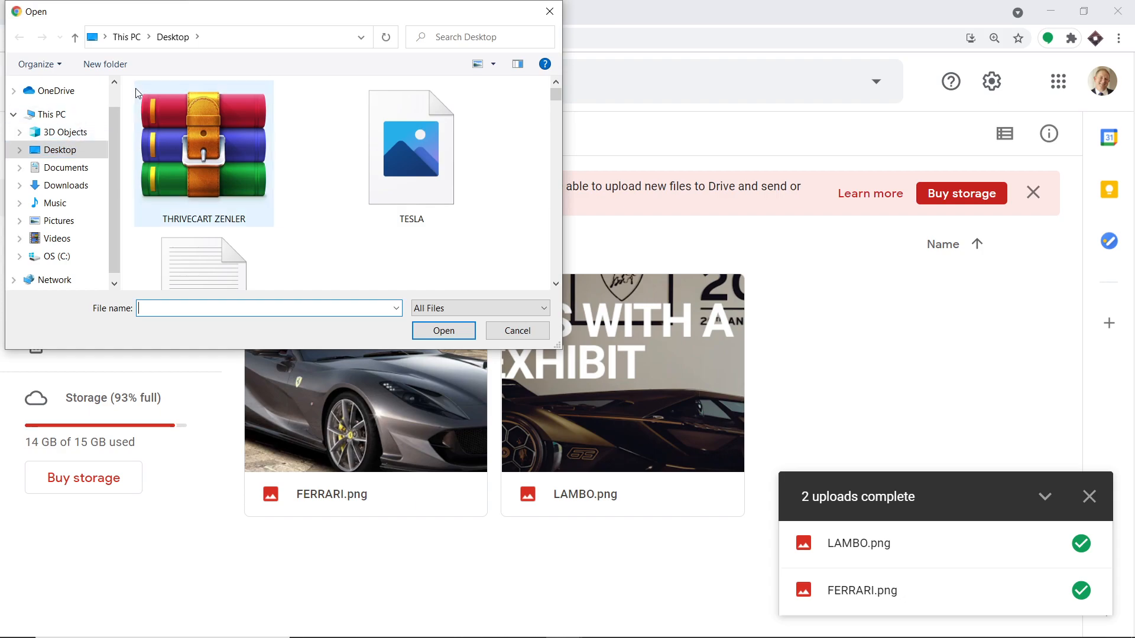
Upload the TESLA image to the FILES folder in Drive and open TESLA.png for preview
{"action": "scroll", "coordinate": [70, 144], "scroll_direction": "up", "scroll_amount": 1}
{"action": "left_click", "coordinate": [77, 97]}
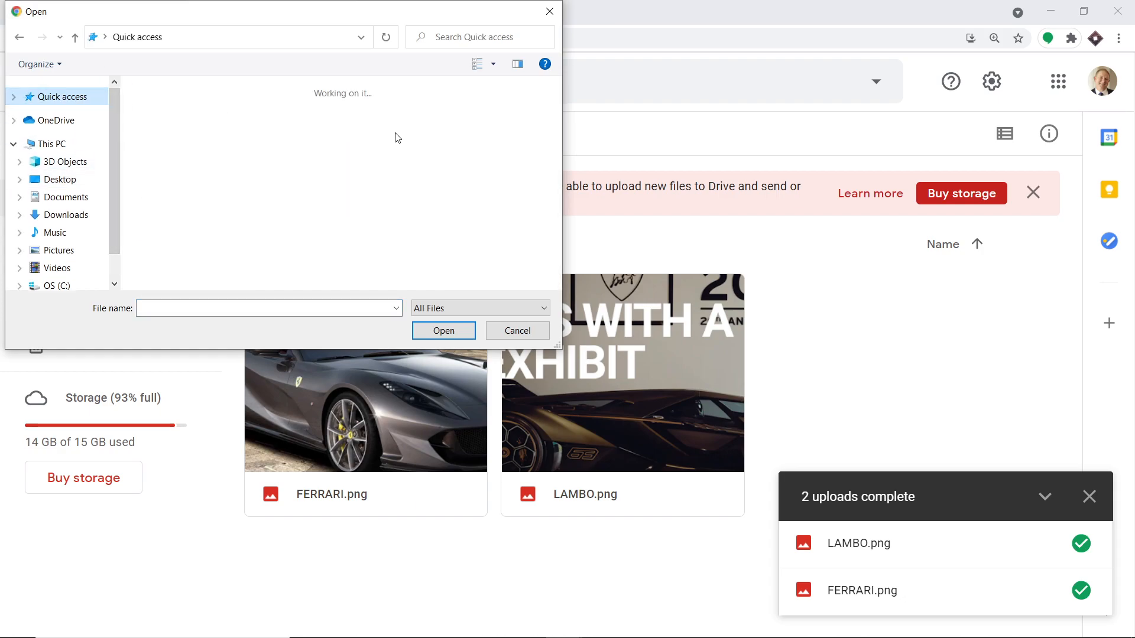
{"action": "scroll", "coordinate": [375, 170], "scroll_direction": "down", "scroll_amount": 3}
{"action": "scroll", "coordinate": [375, 169], "scroll_direction": "down", "scroll_amount": 5}
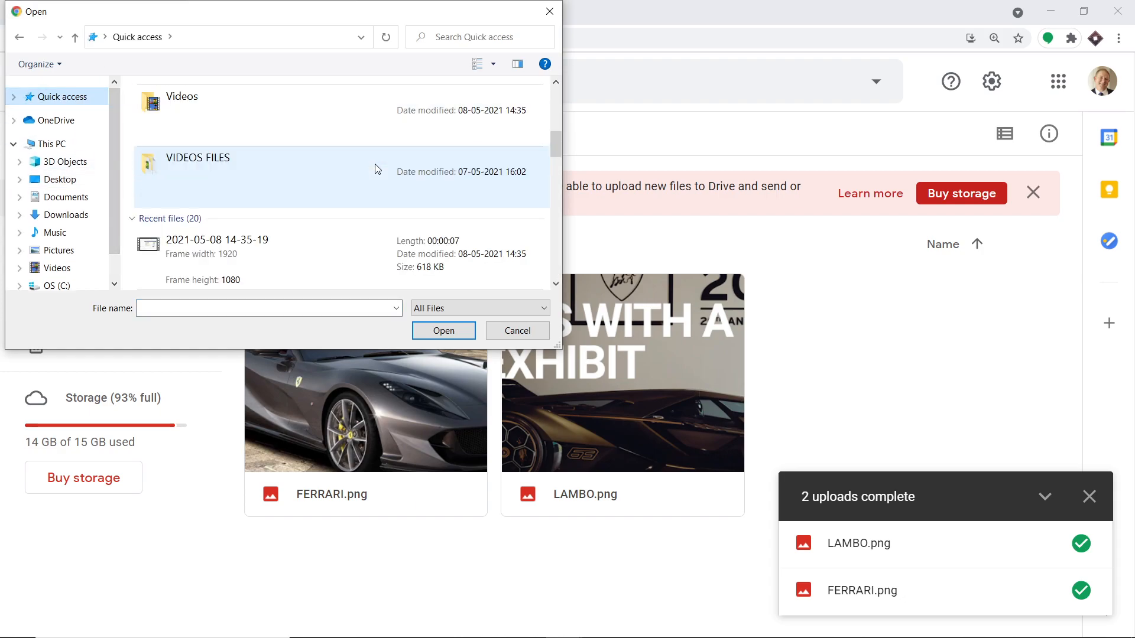
{"action": "left_click", "coordinate": [298, 241]}
{"action": "left_click", "coordinate": [444, 330]}
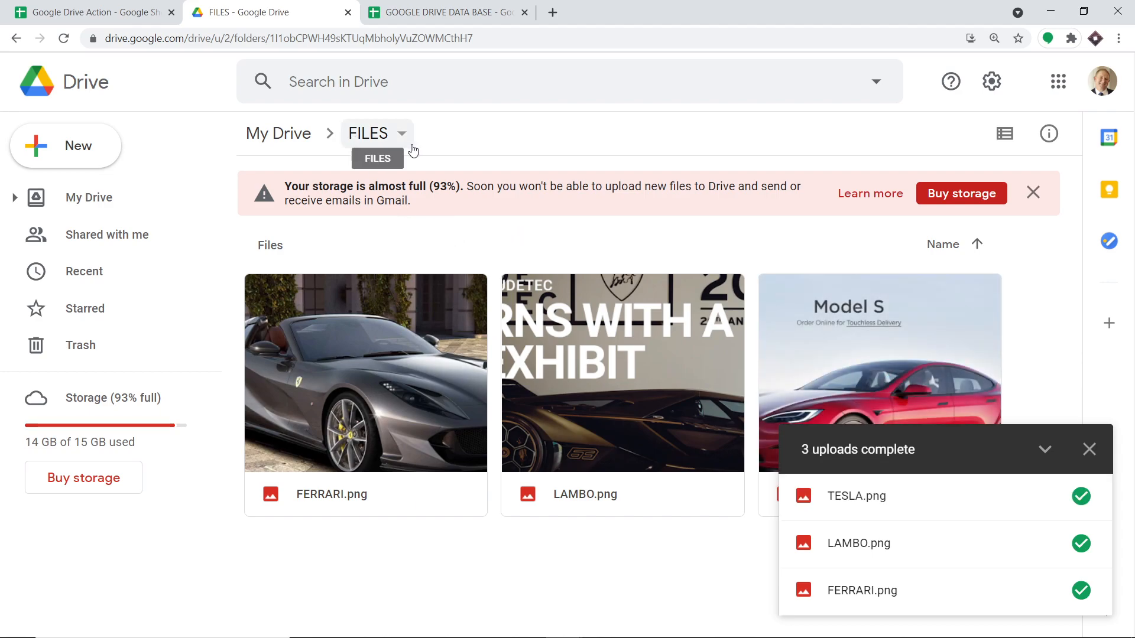
{"action": "left_click", "coordinate": [1089, 450]}
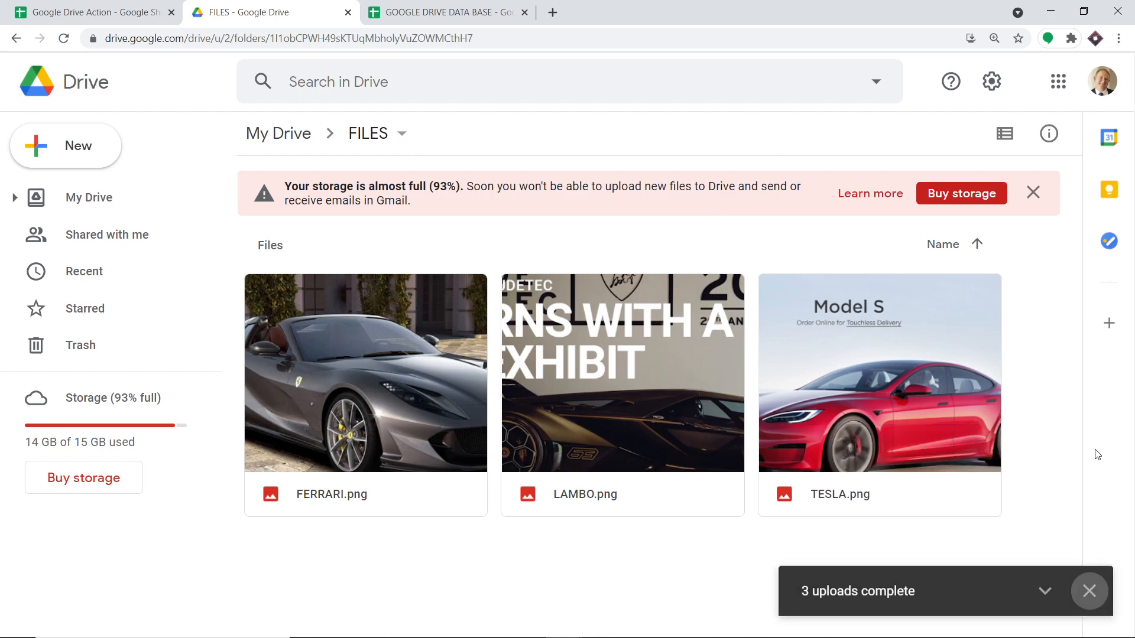
{"action": "left_click", "coordinate": [883, 364]}
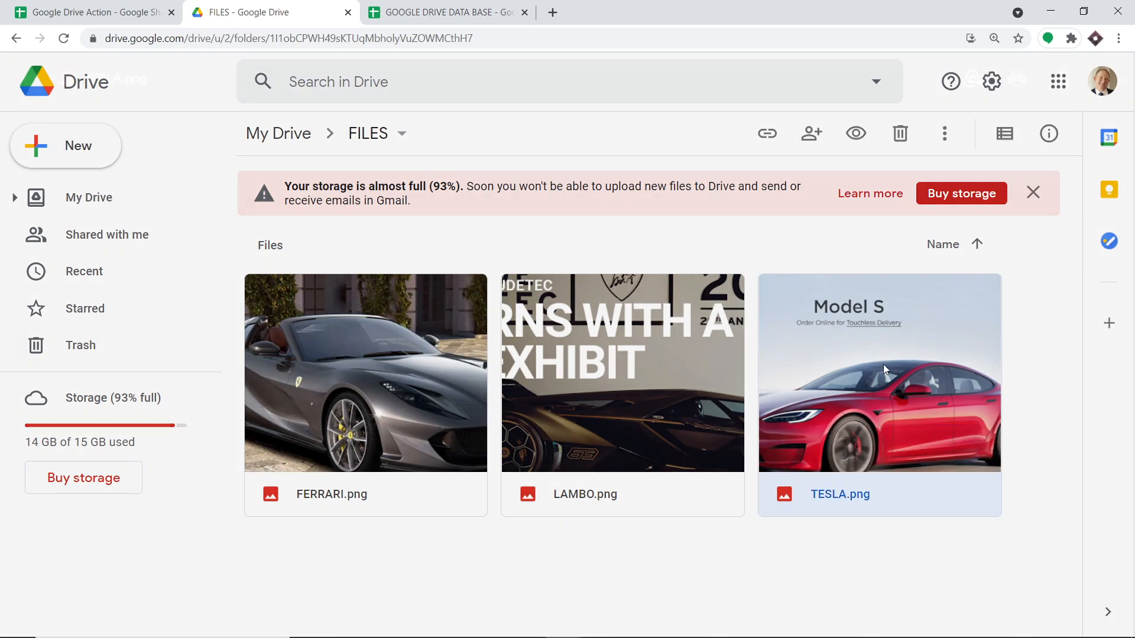
{"action": "double_click", "coordinate": [884, 364]}
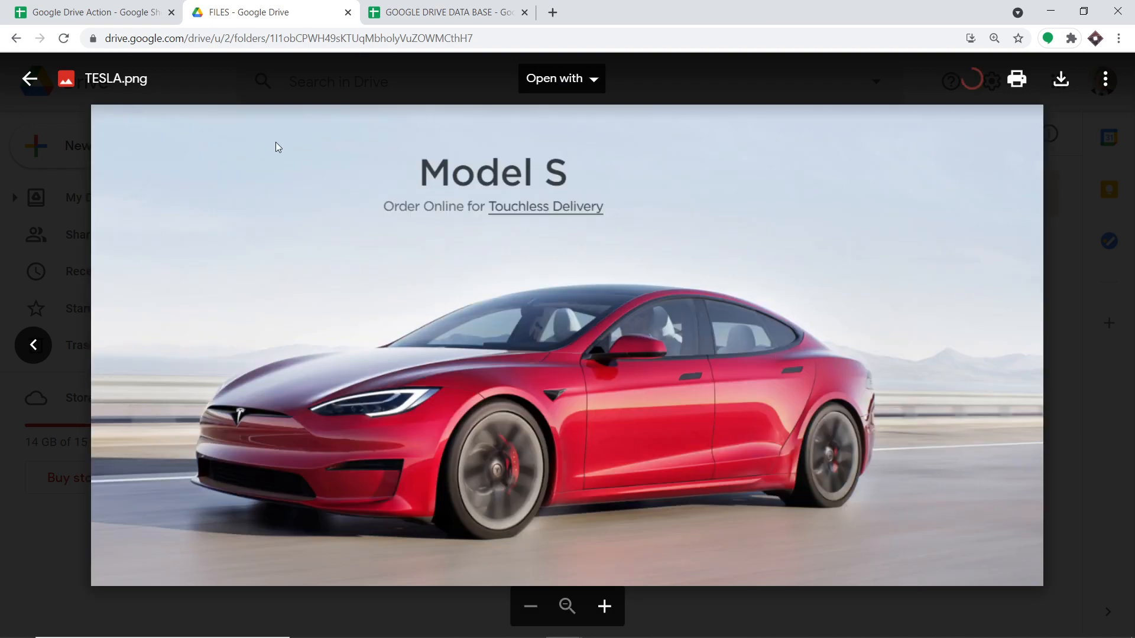
Reload the Google Drive Action spreadsheet and open the TESLA.png file link in cell B4
{"action": "left_click", "coordinate": [151, 7]}
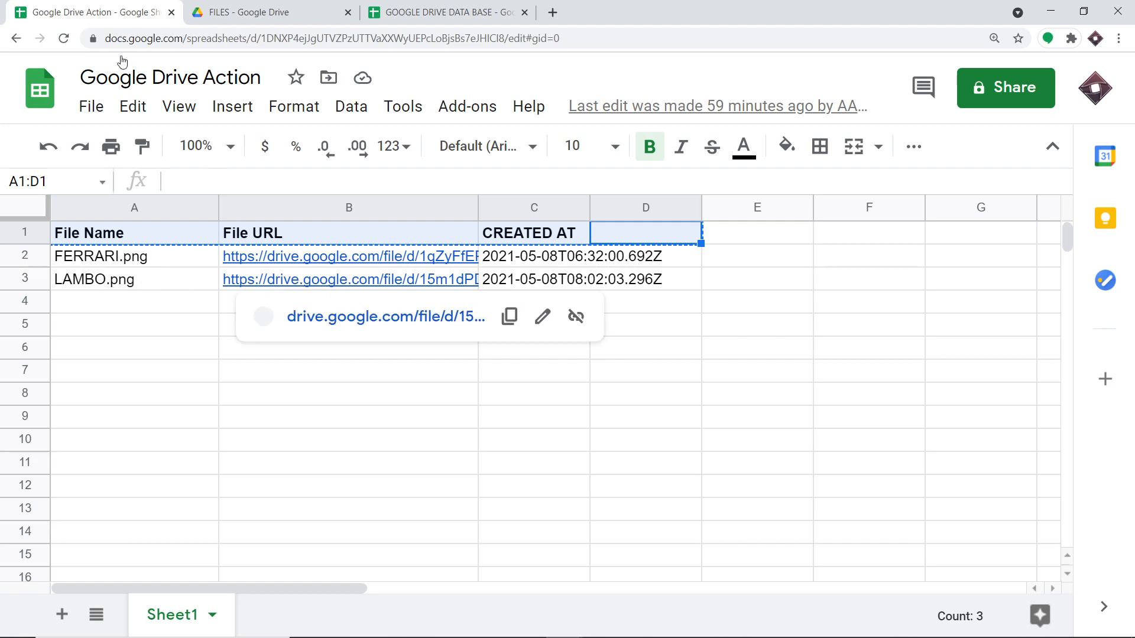
{"action": "left_click", "coordinate": [64, 39]}
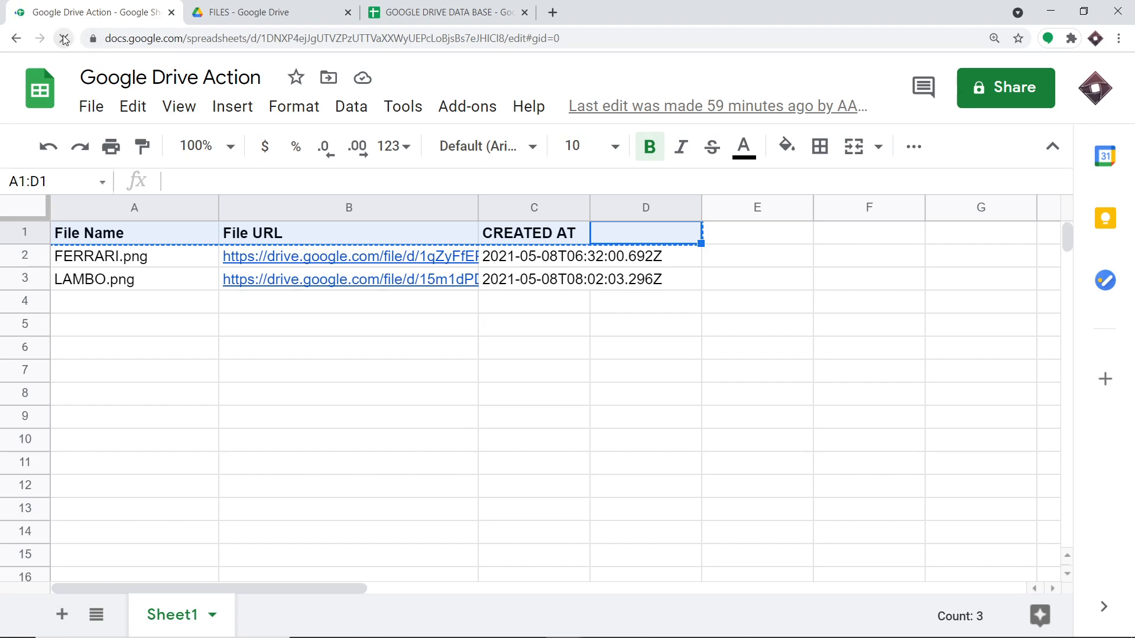
{"action": "type", "text": "+"}
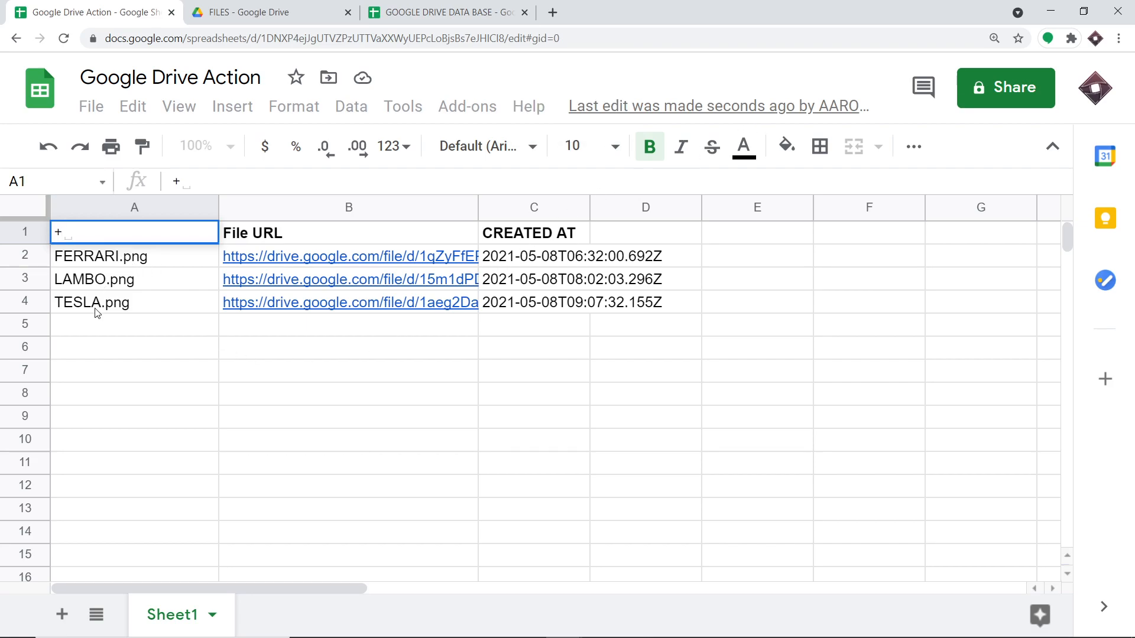
{"action": "mouse_move", "coordinate": [294, 312]}
{"action": "left_click", "coordinate": [360, 306]}
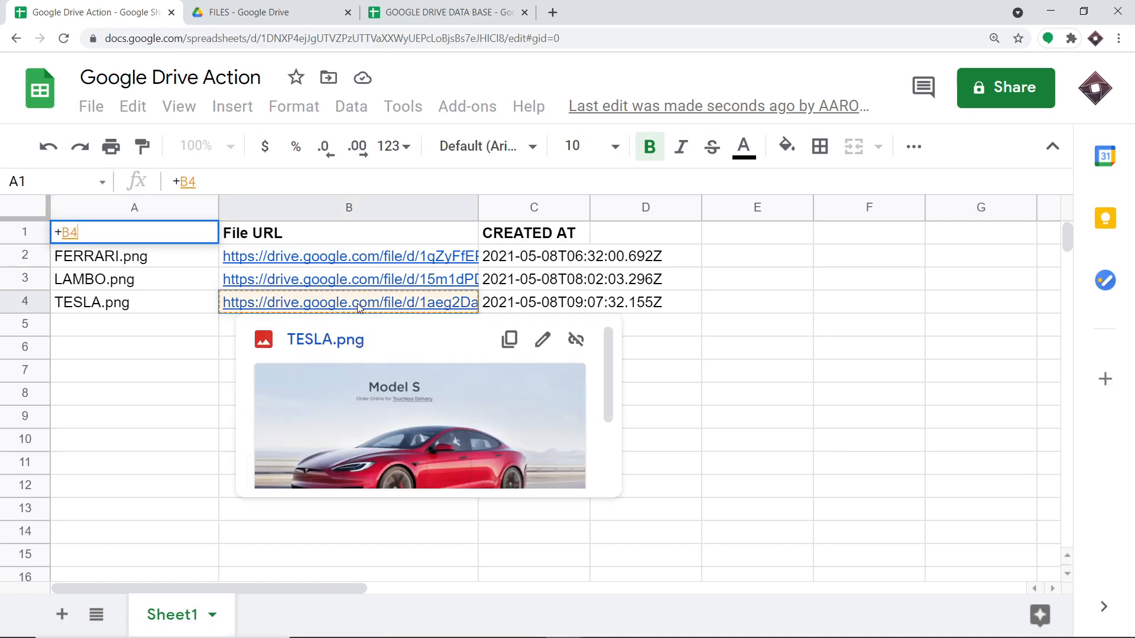
{"action": "left_click", "coordinate": [402, 355]}
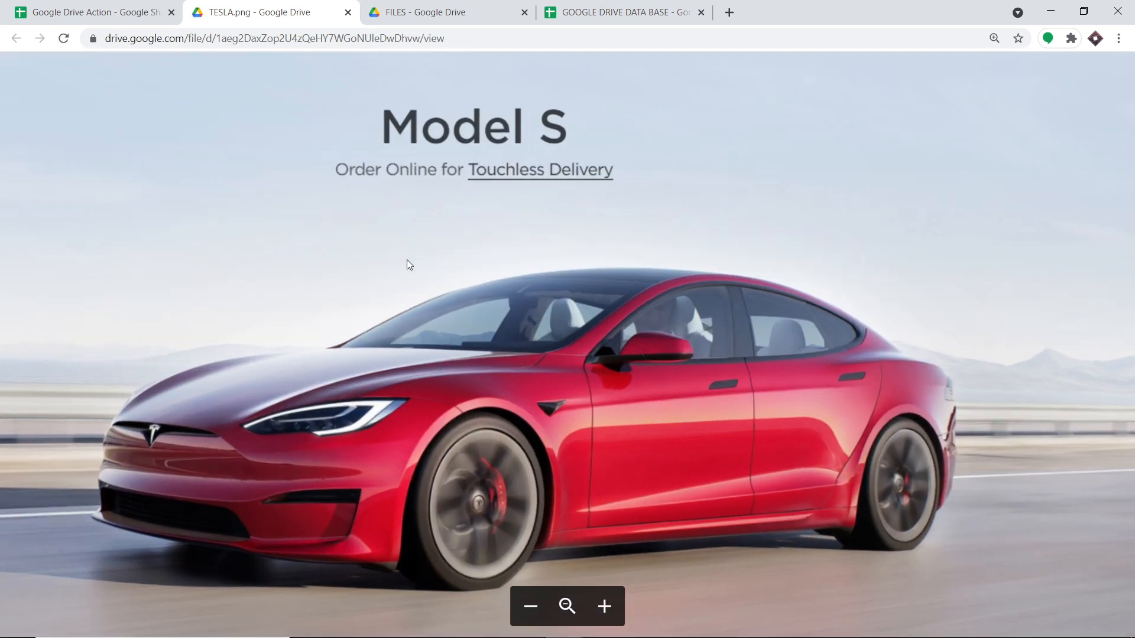
{"action": "mouse_move", "coordinate": [409, 145]}
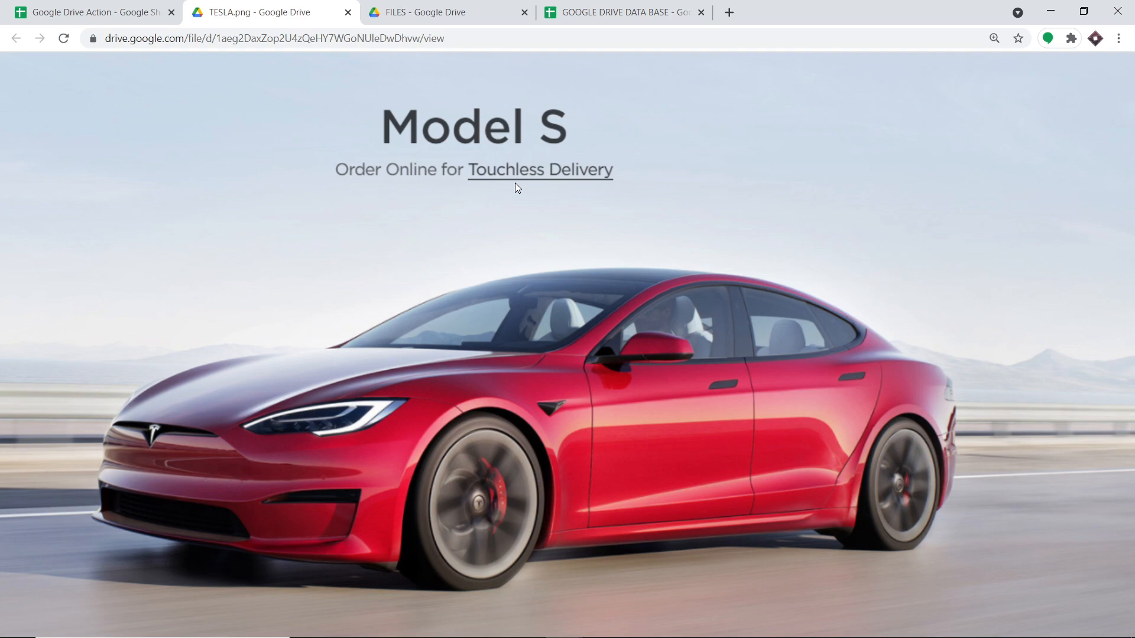
Load pabbly.com in a new browser tab, sign in and access the Connect application
{"action": "left_click", "coordinate": [729, 12]}
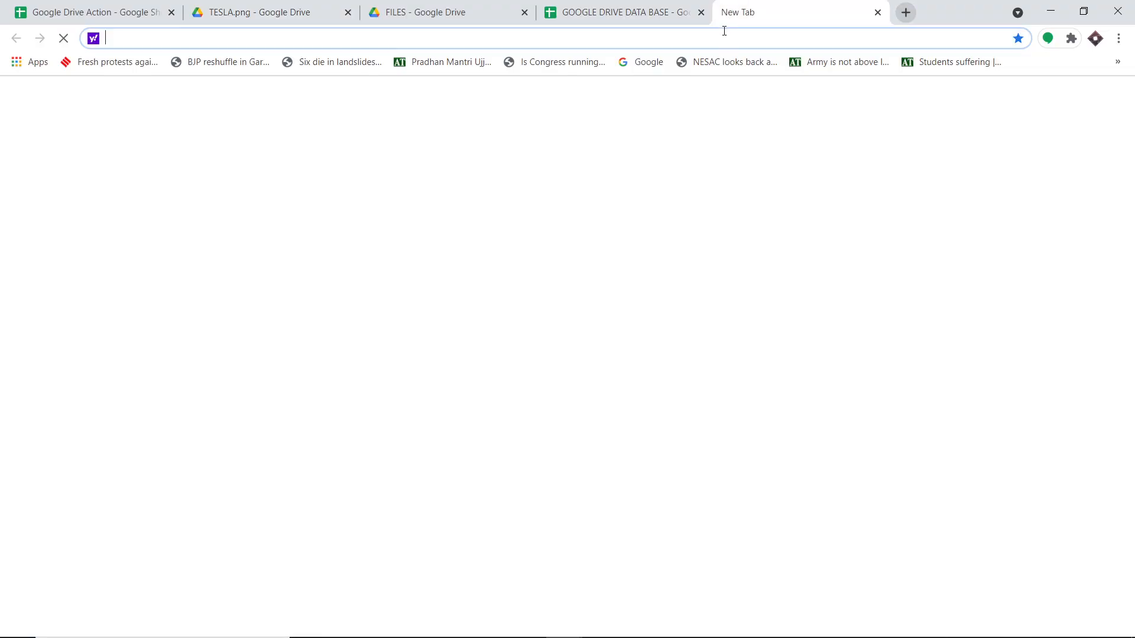
{"action": "type", "text": "pabbly.com"}
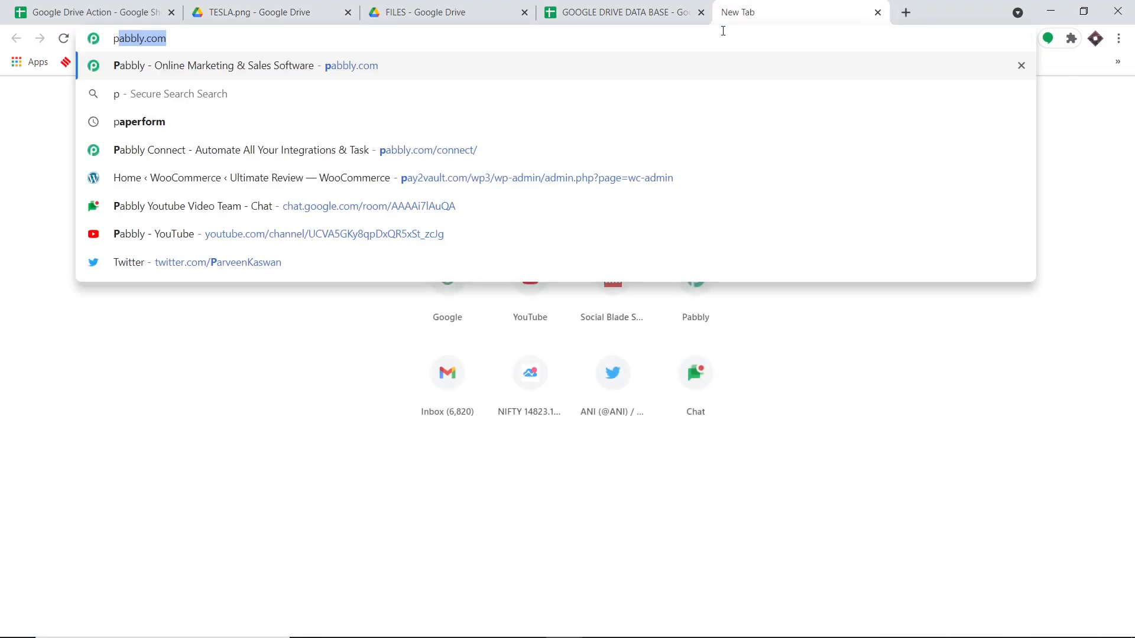
{"action": "key", "text": "Return"}
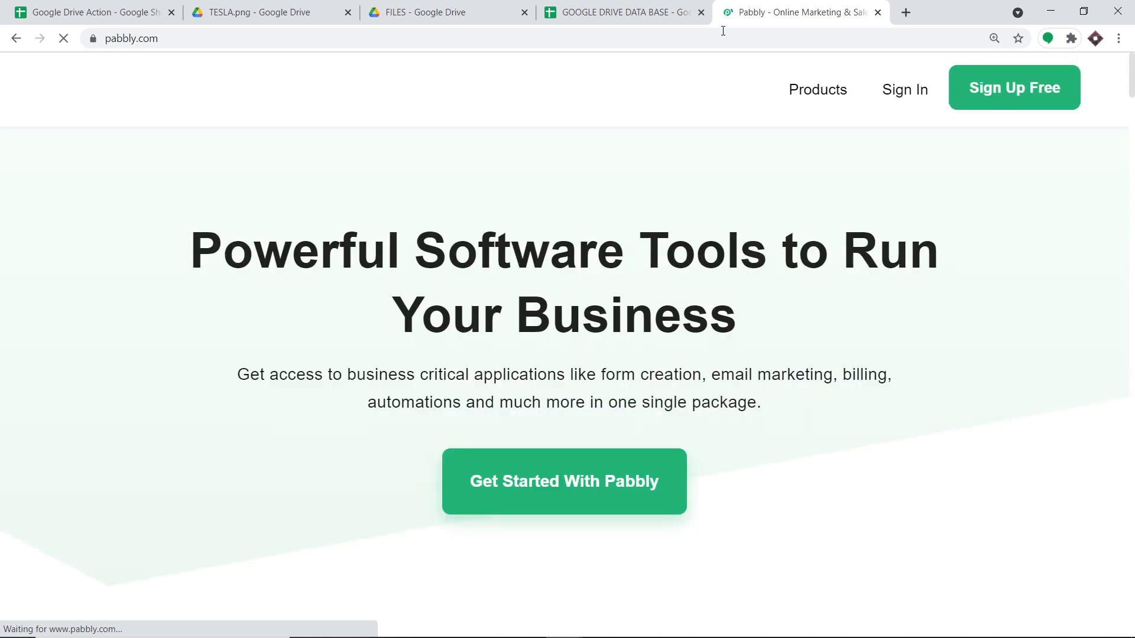
{"action": "left_click", "coordinate": [897, 95]}
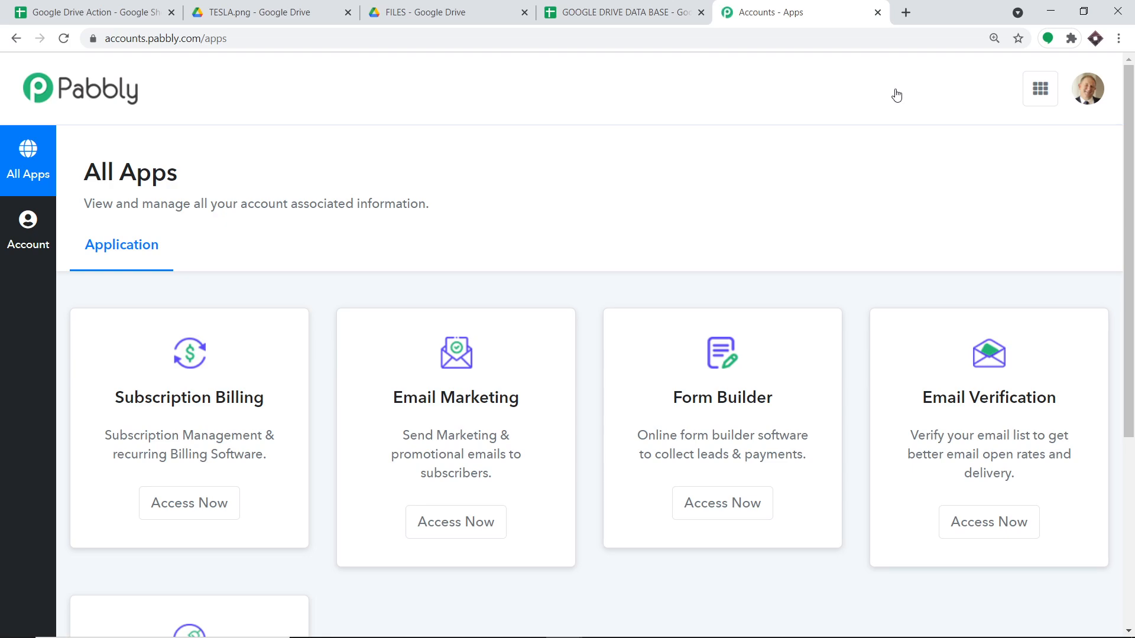
{"action": "scroll", "coordinate": [793, 183], "scroll_direction": "down", "scroll_amount": 5}
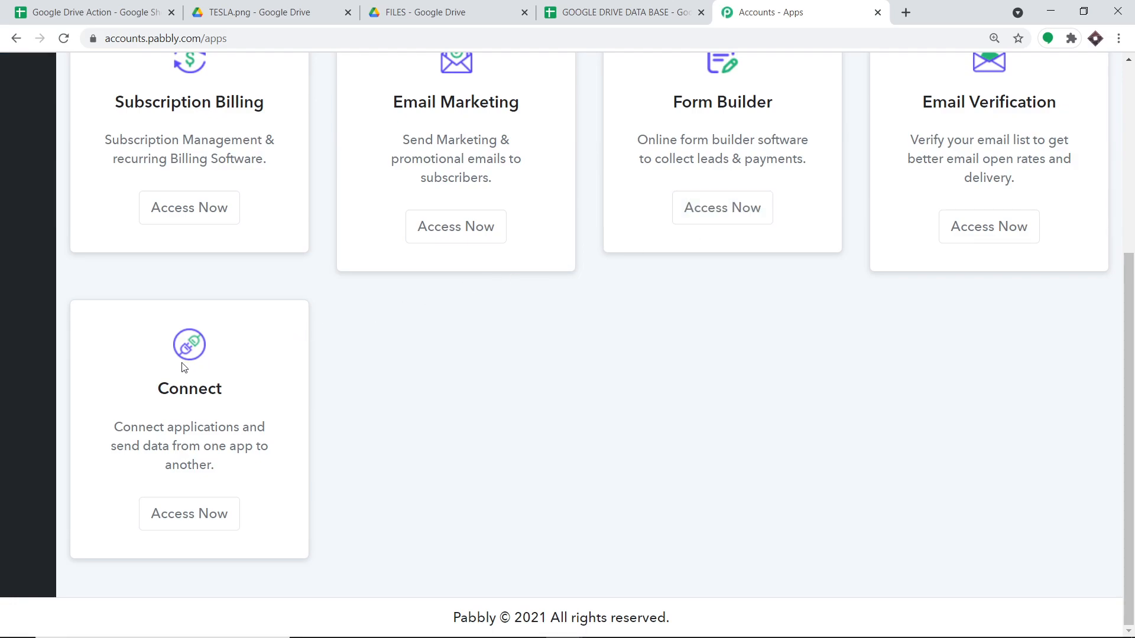
{"action": "left_click", "coordinate": [202, 525]}
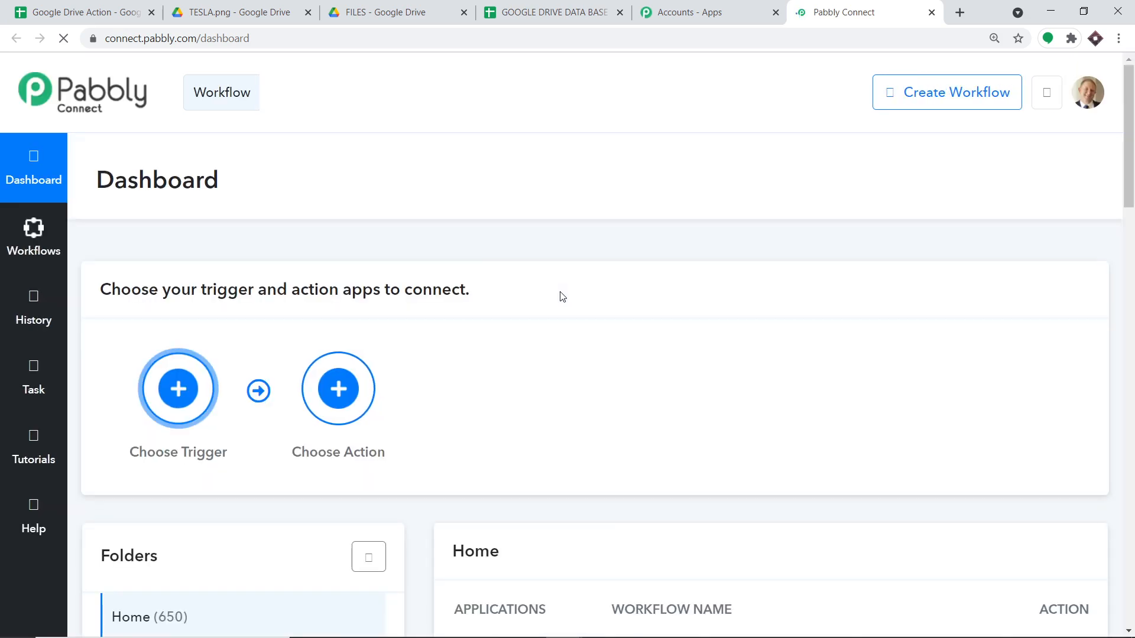
Turn off the existing workflow named Google Drive in the Home folder
{"action": "scroll", "coordinate": [609, 242], "scroll_direction": "down", "scroll_amount": 3}
{"action": "scroll", "coordinate": [609, 242], "scroll_direction": "down", "scroll_amount": 2}
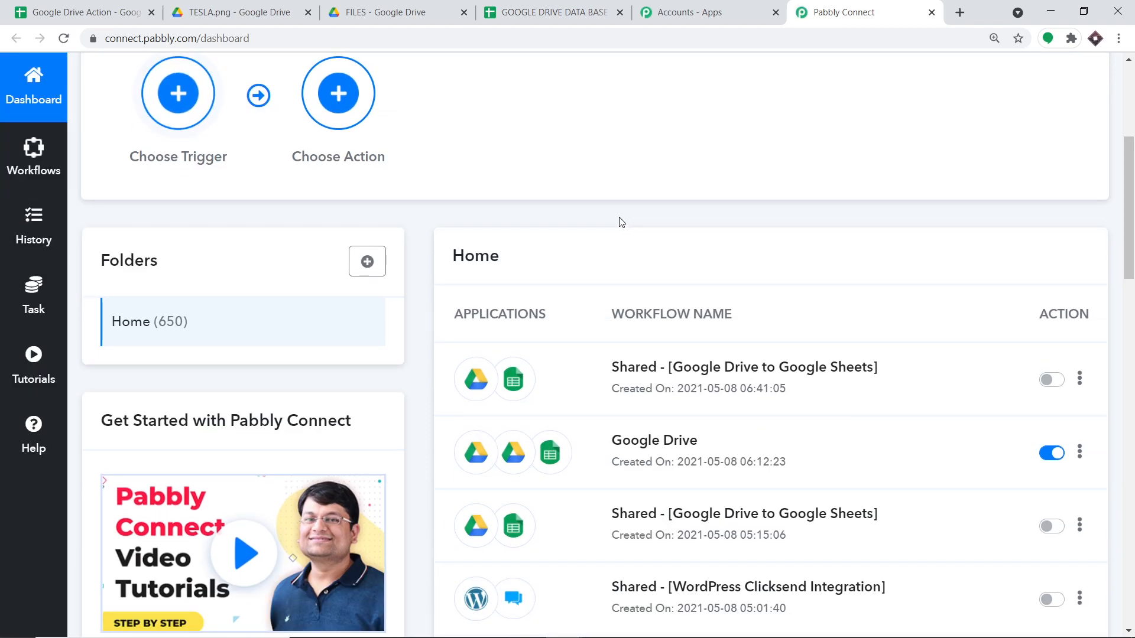
{"action": "scroll", "coordinate": [639, 233], "scroll_direction": "down", "scroll_amount": 3}
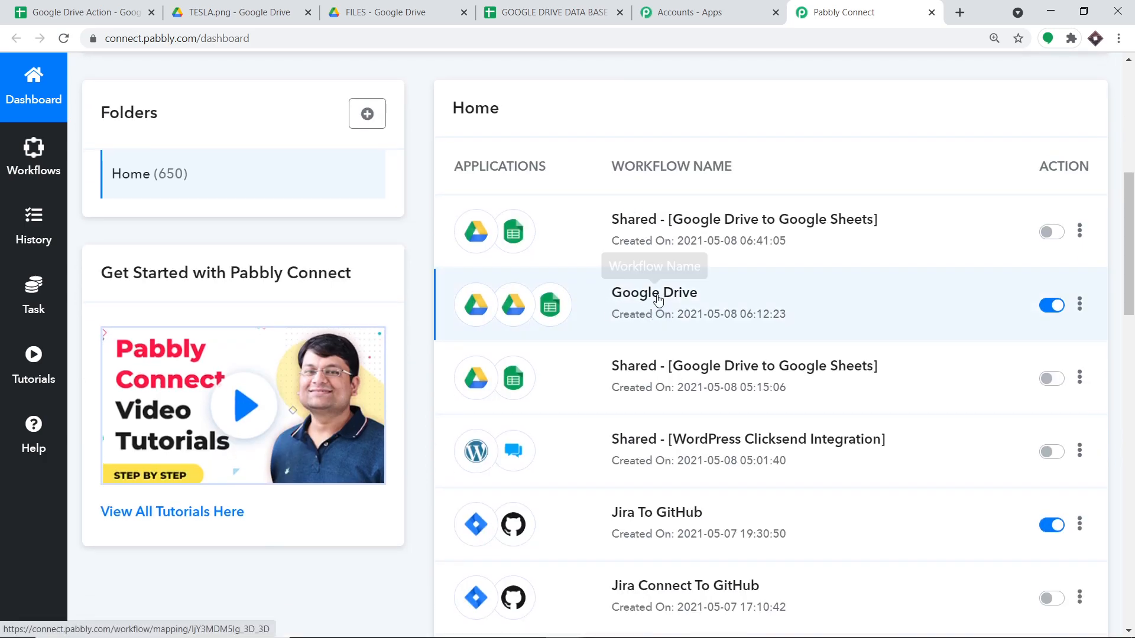
{"action": "left_click", "coordinate": [1046, 317]}
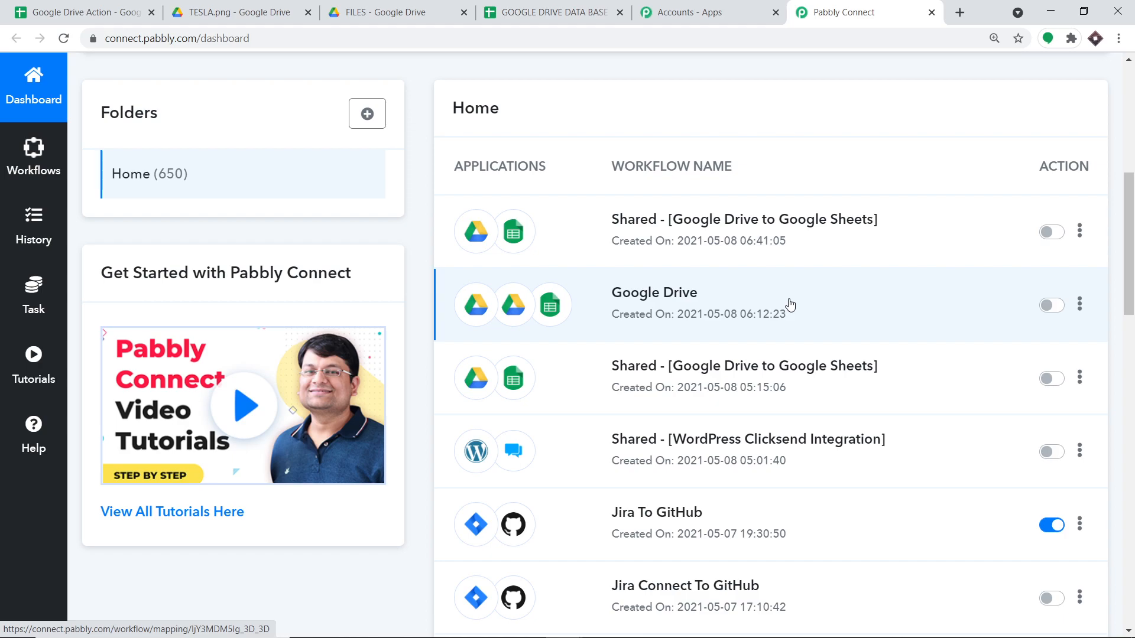
Create a new workflow named "Google Drive to Google Sheets"
{"action": "left_click_drag", "start_coordinate": [1129, 251], "coordinate": [1133, 144]}
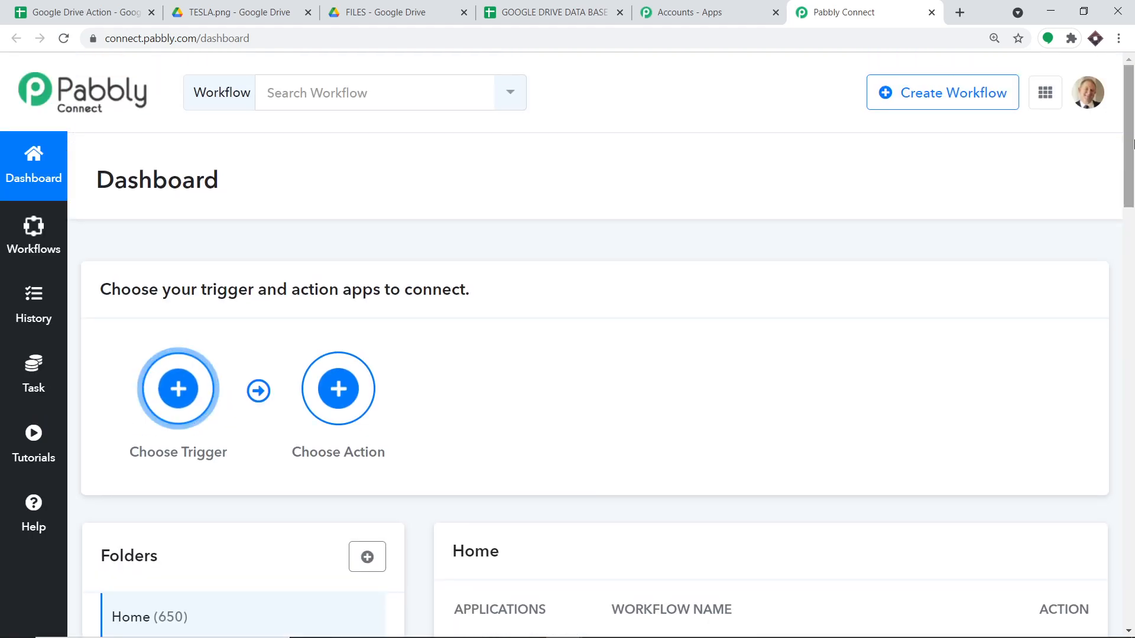
{"action": "left_click", "coordinate": [932, 91]}
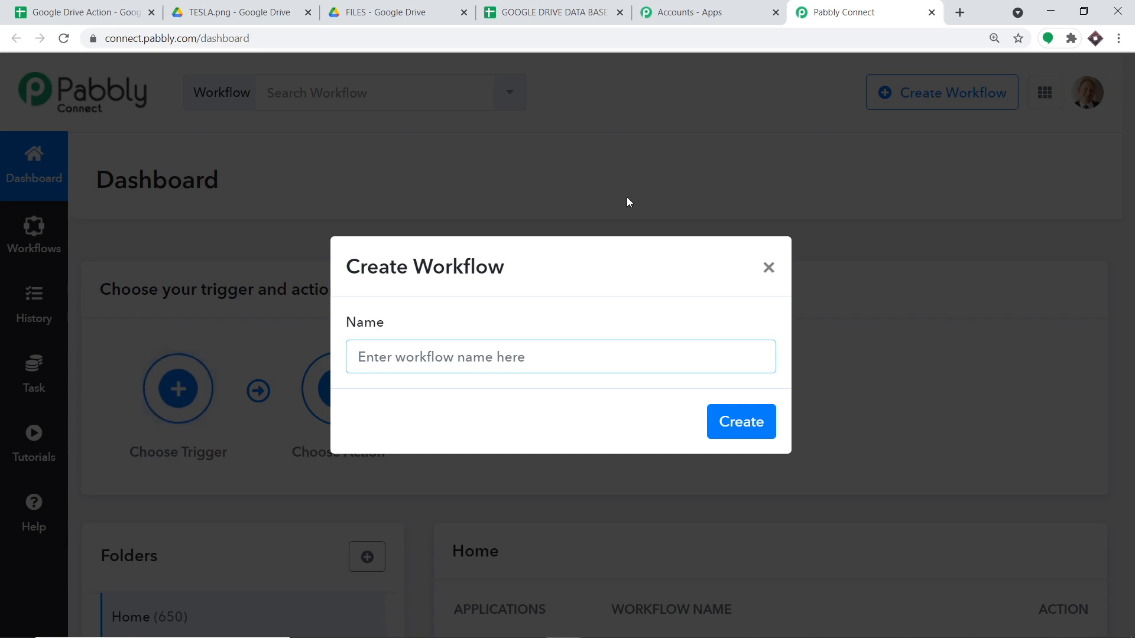
{"action": "left_click", "coordinate": [578, 362]}
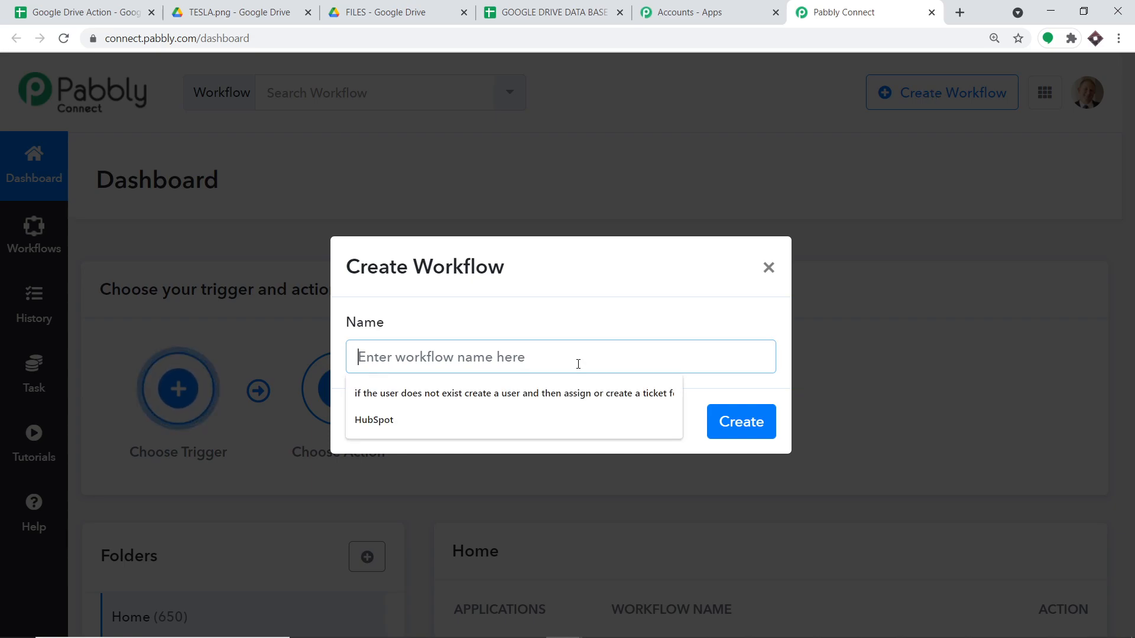
{"action": "type", "text": "Google Drive to Google Shee"}
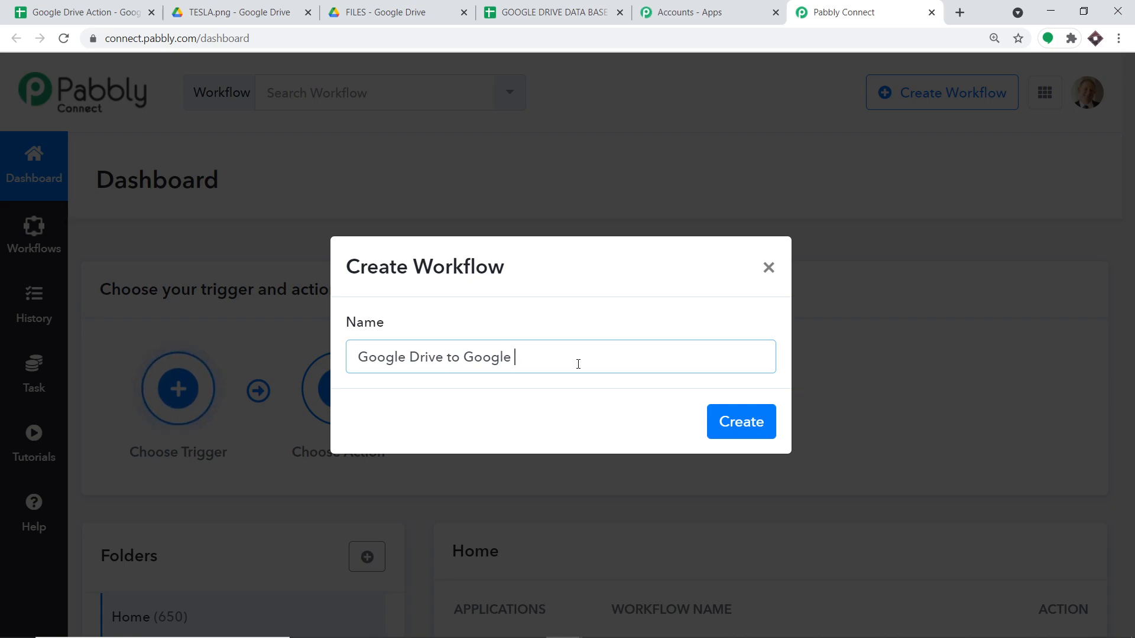
{"action": "type", "text": "ts"}
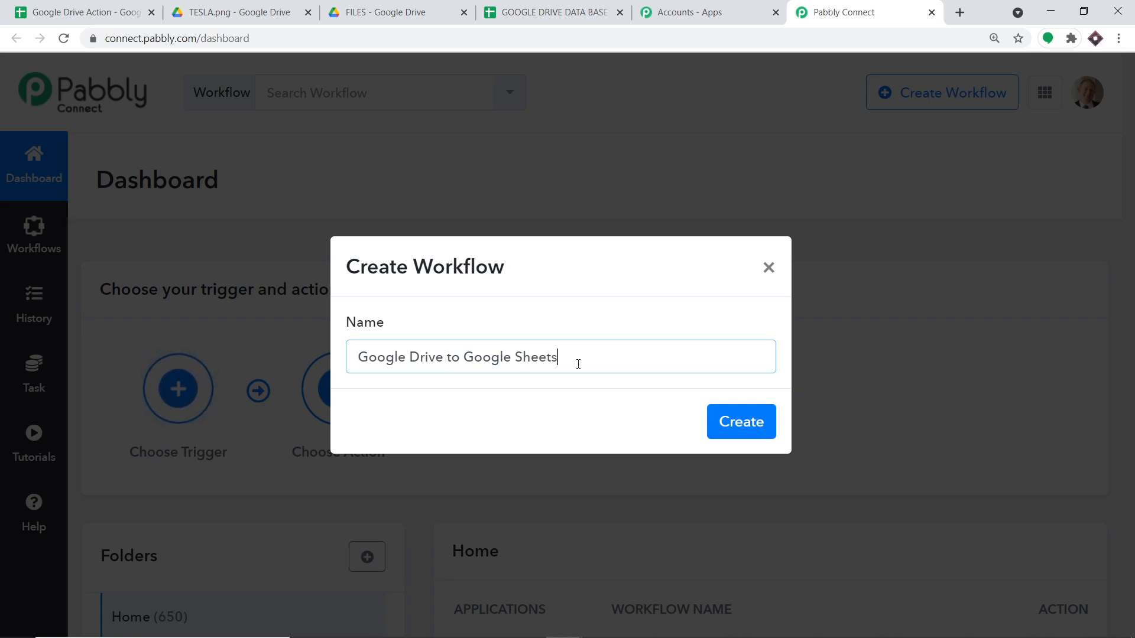
{"action": "left_click", "coordinate": [739, 428]}
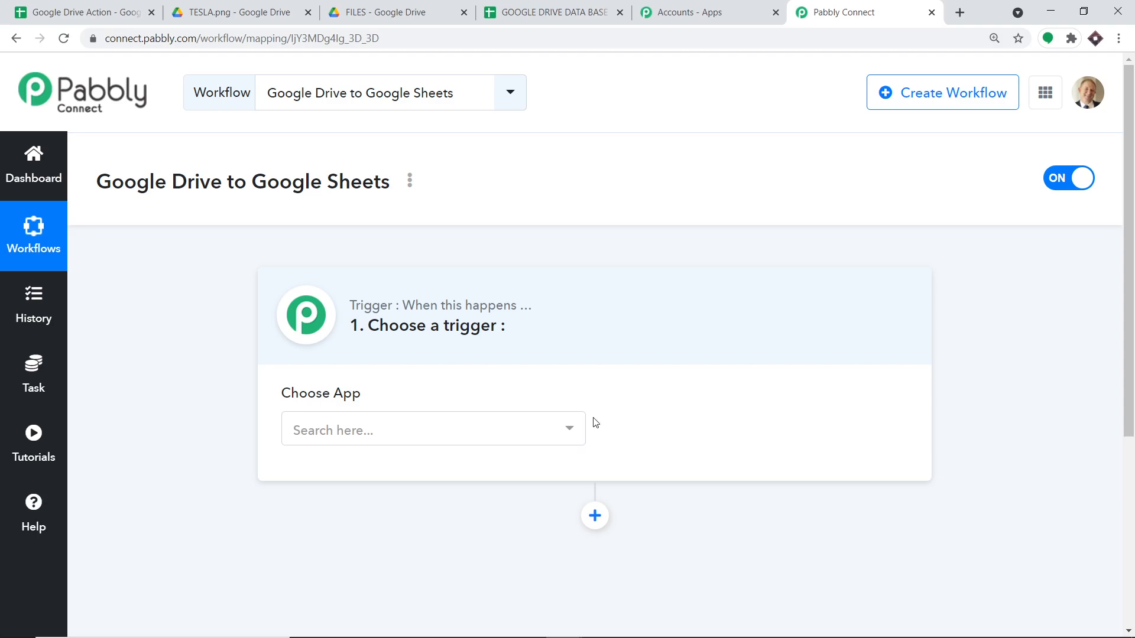
Set the workflow's trigger app to Google Drive with the trigger event New File In Specific Folder
{"action": "left_click", "coordinate": [556, 430]}
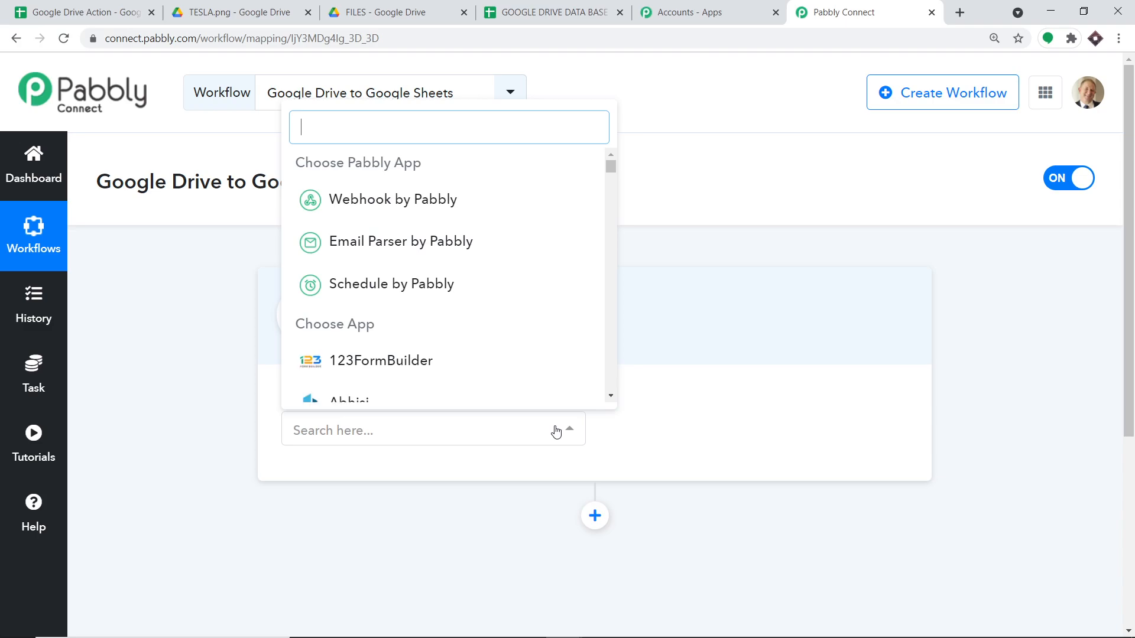
{"action": "type", "text": "google drive"}
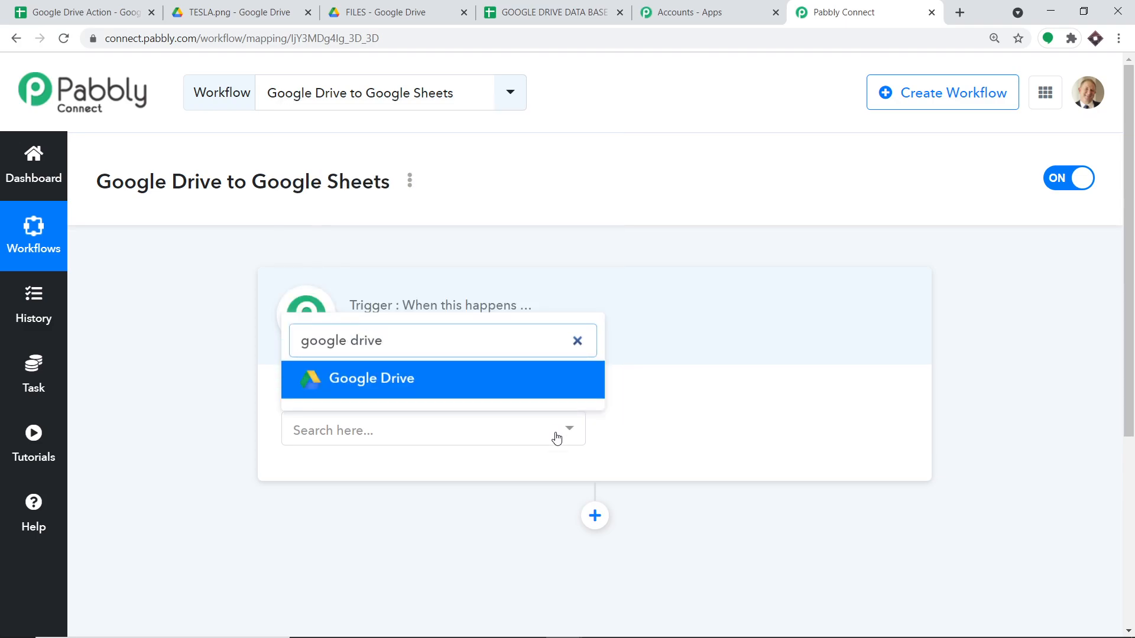
{"action": "left_click", "coordinate": [560, 377]}
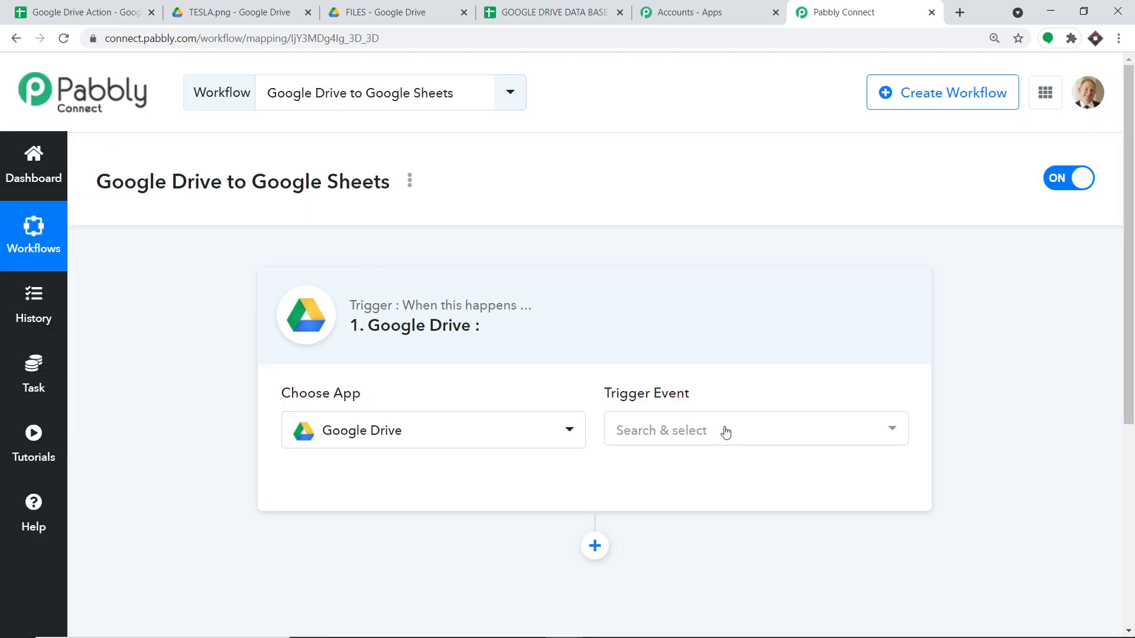
{"action": "left_click", "coordinate": [725, 431]}
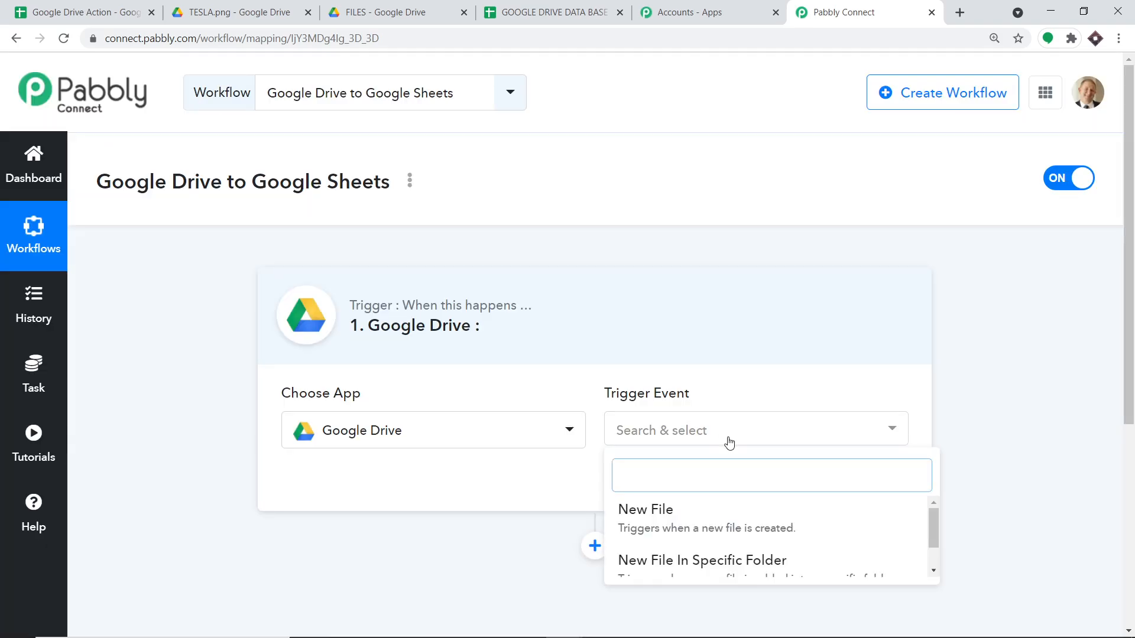
{"action": "scroll", "coordinate": [730, 441], "scroll_direction": "down", "scroll_amount": 1}
{"action": "left_click", "coordinate": [744, 488]}
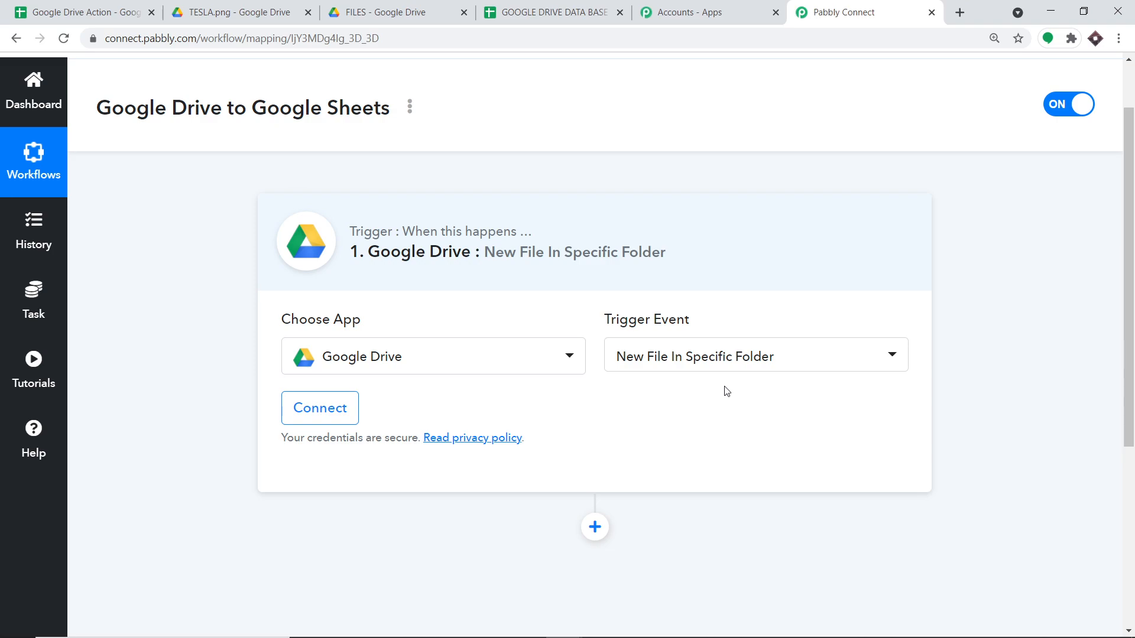
Look over the available Google Drive trigger events, view the Pabbly Forum and return to the workflow
{"action": "left_click", "coordinate": [699, 357]}
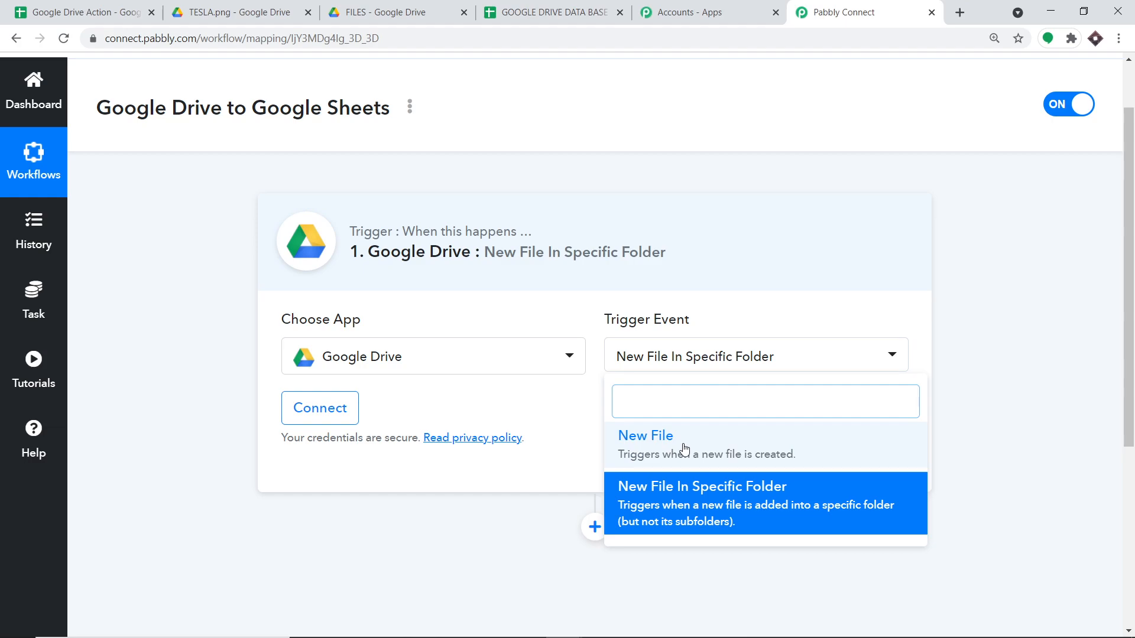
{"action": "left_click", "coordinate": [3, 449]}
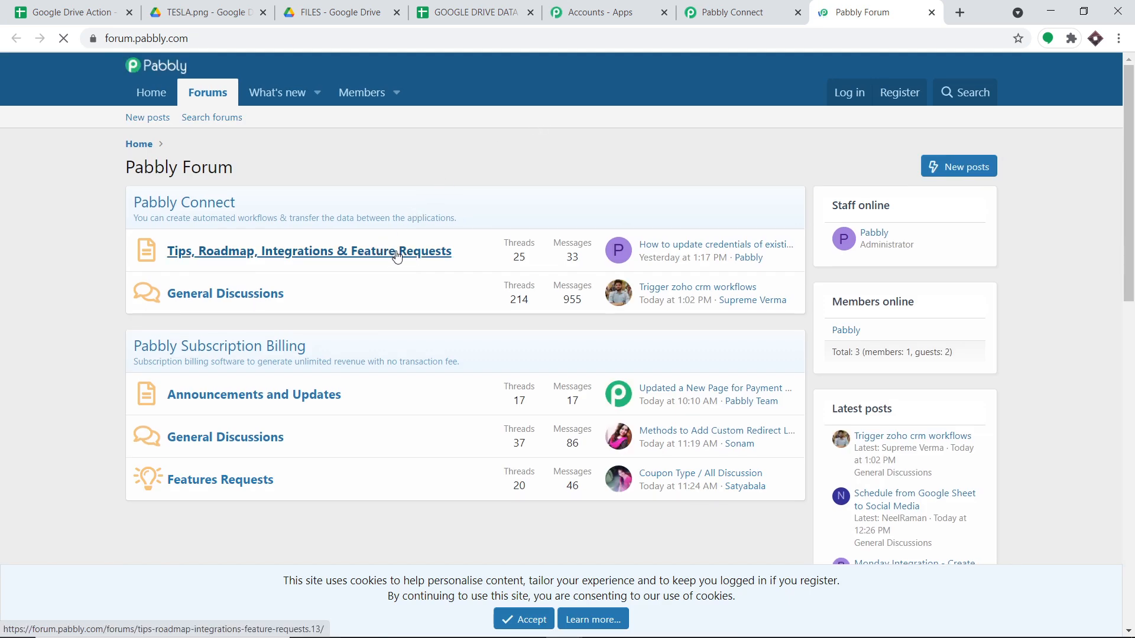
{"action": "left_click", "coordinate": [755, 8]}
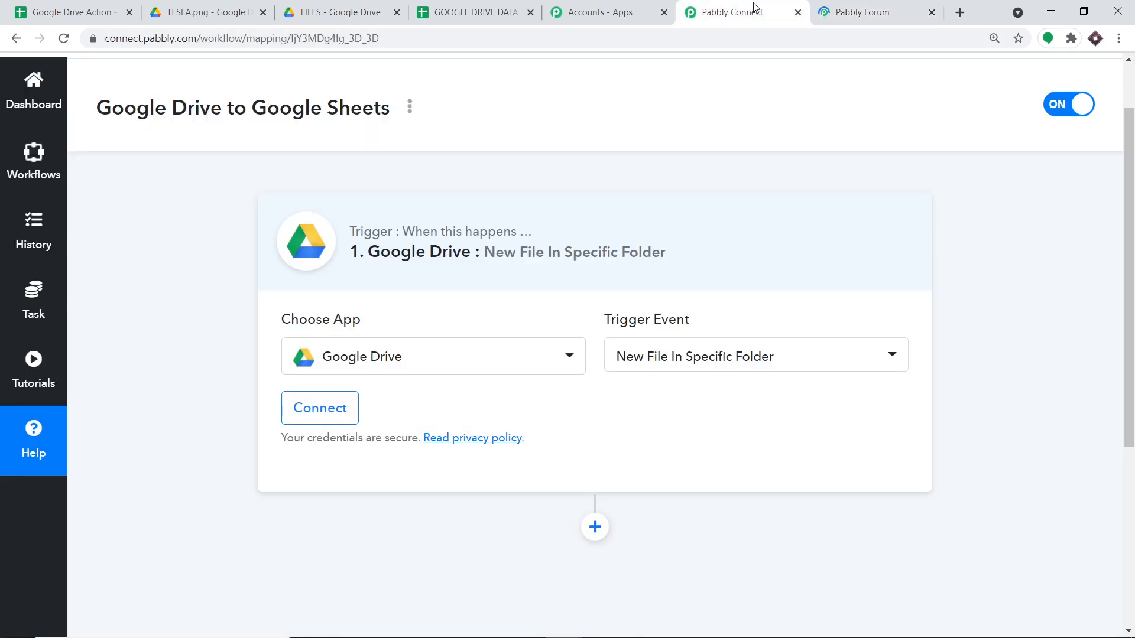
Add a new Google Drive connection for the trigger, authorizing Pabbly Connect Drive's access to the second listed Google account
{"action": "left_click", "coordinate": [300, 412]}
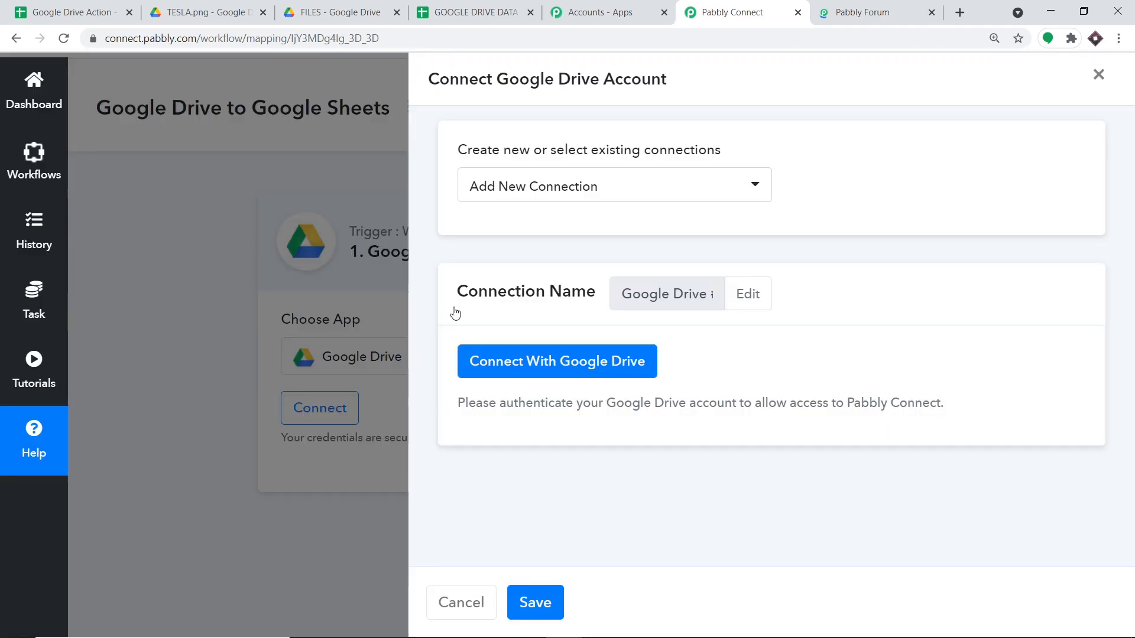
{"action": "left_click", "coordinate": [567, 364]}
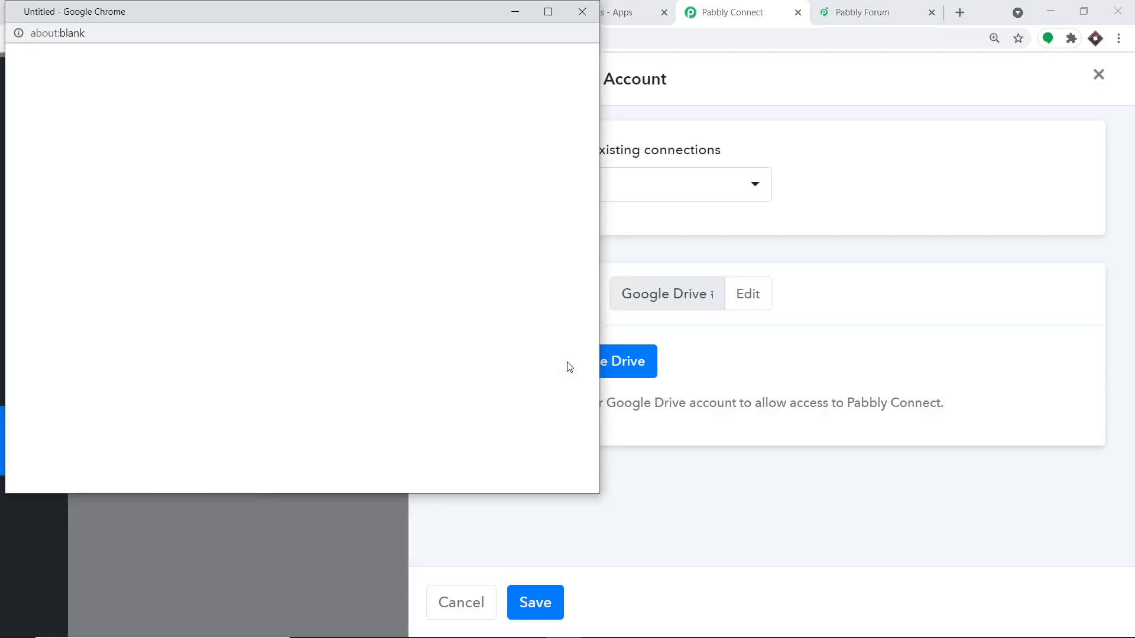
{"action": "left_click_drag", "start_coordinate": [412, 17], "coordinate": [980, 33]}
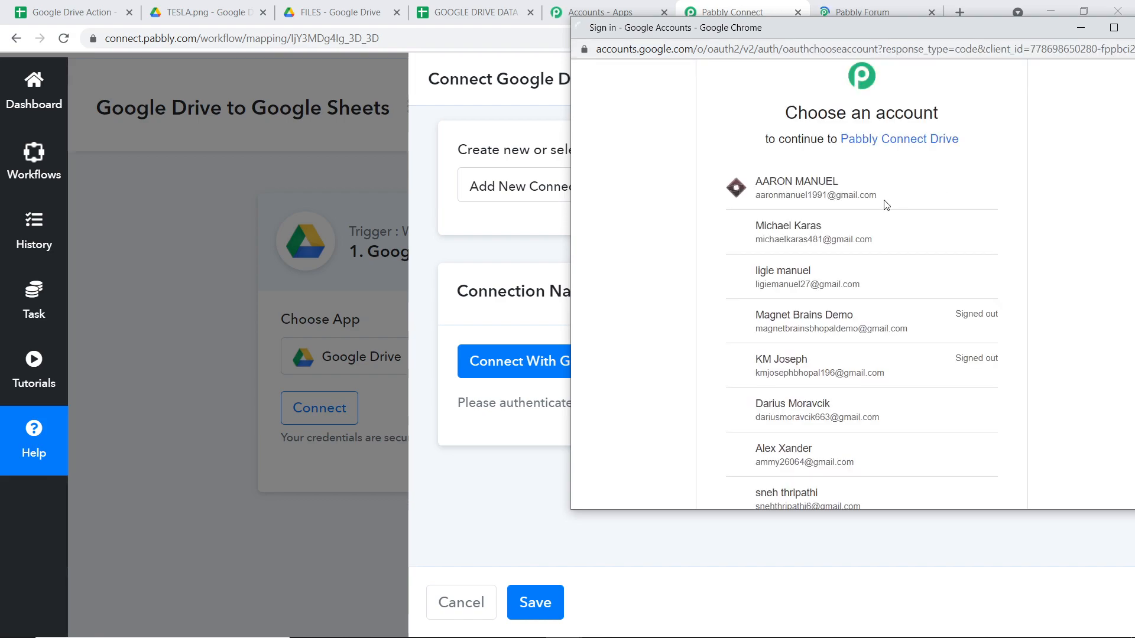
{"action": "left_click", "coordinate": [794, 233]}
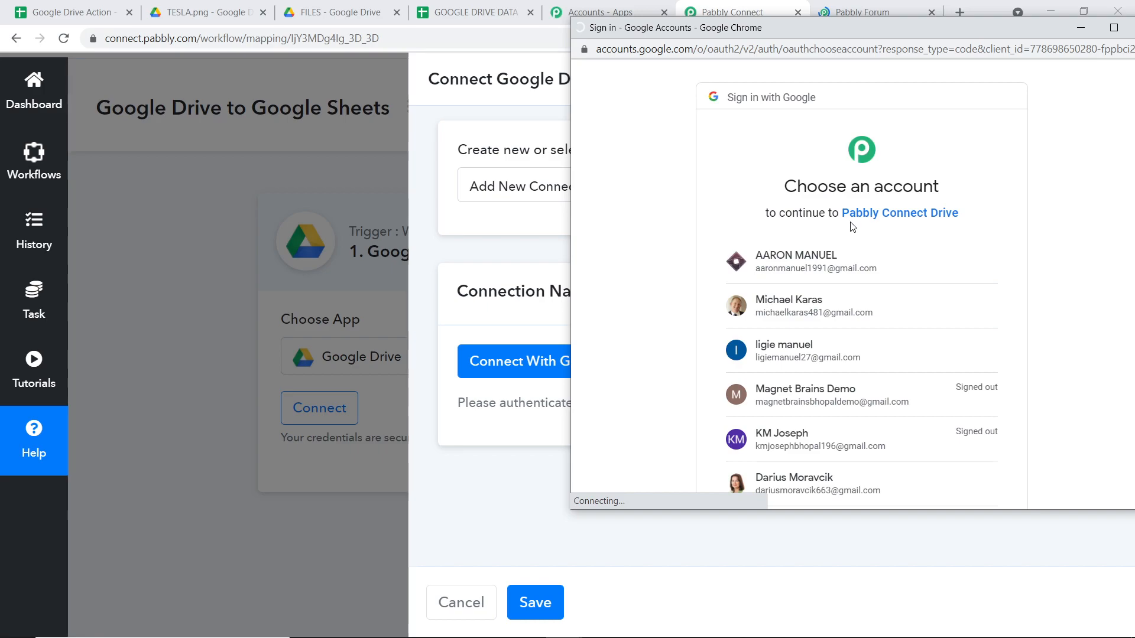
{"action": "left_click", "coordinate": [778, 301]}
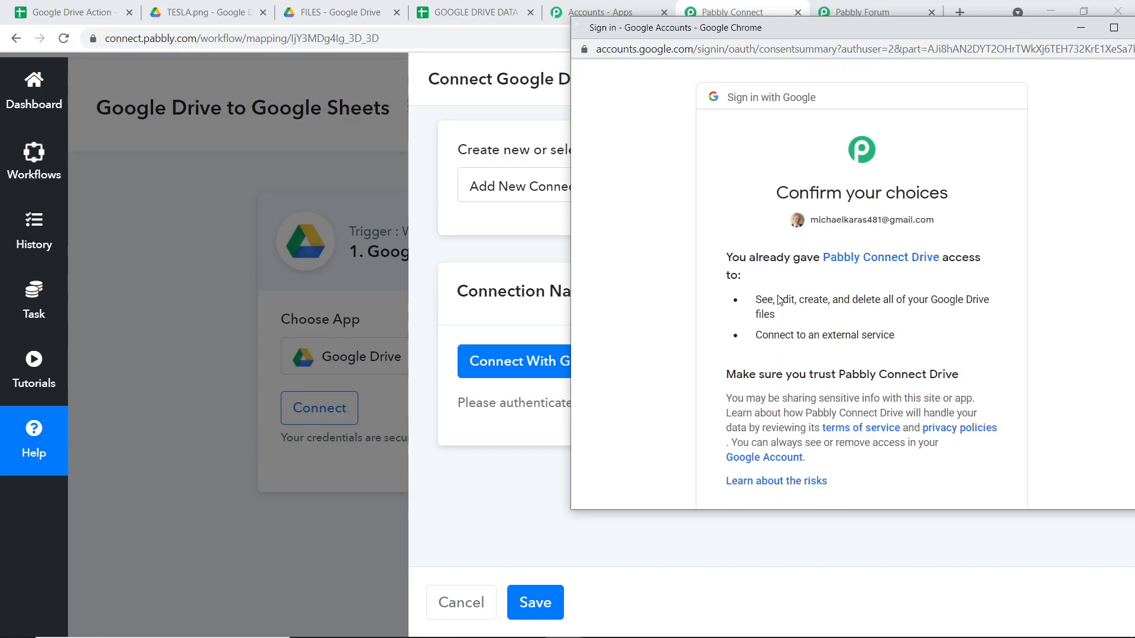
{"action": "scroll", "coordinate": [778, 300], "scroll_direction": "down", "scroll_amount": 2}
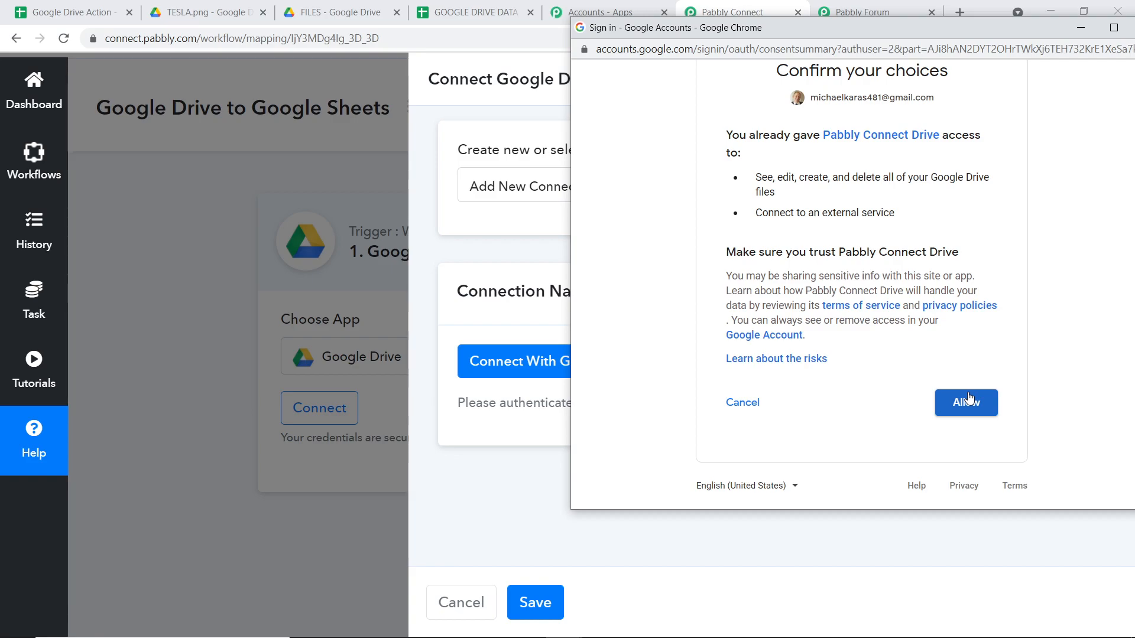
{"action": "left_click", "coordinate": [968, 398]}
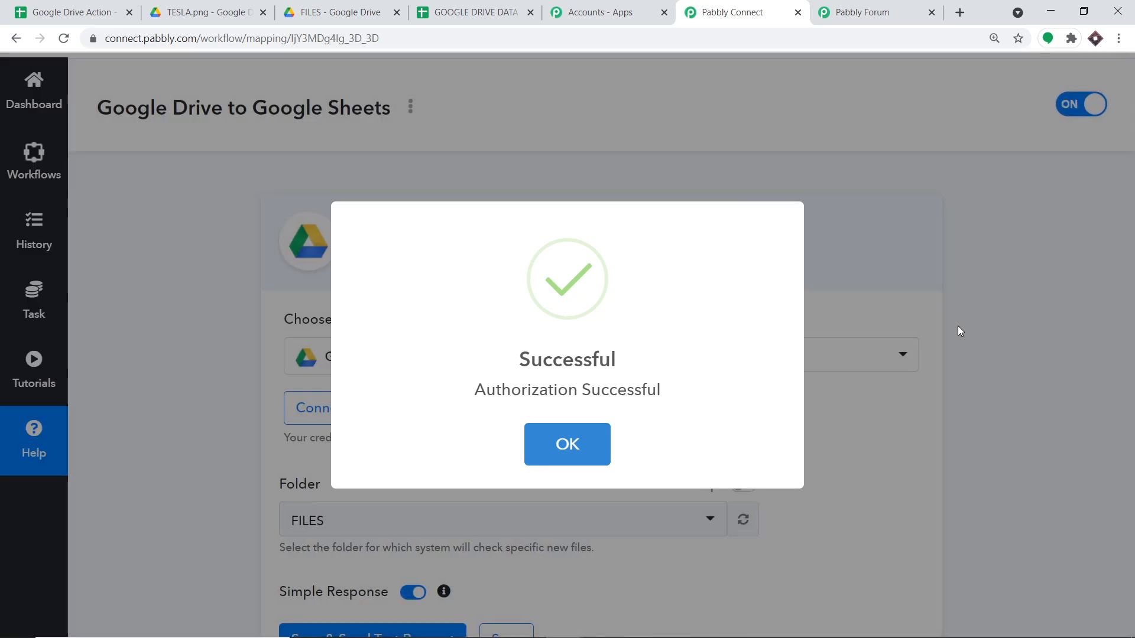
{"action": "left_click", "coordinate": [591, 455]}
Select FILES as the trigger folder, save the trigger and send a test request
{"action": "scroll", "coordinate": [408, 413], "scroll_direction": "down", "scroll_amount": 3}
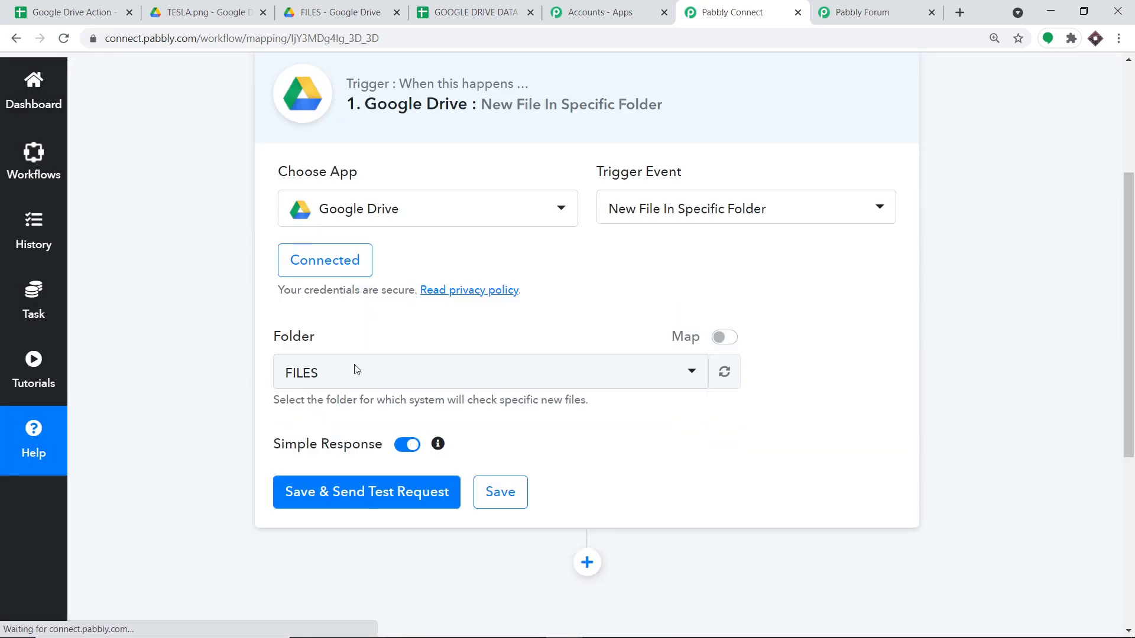
{"action": "scroll", "coordinate": [346, 367], "scroll_direction": "down", "scroll_amount": 1}
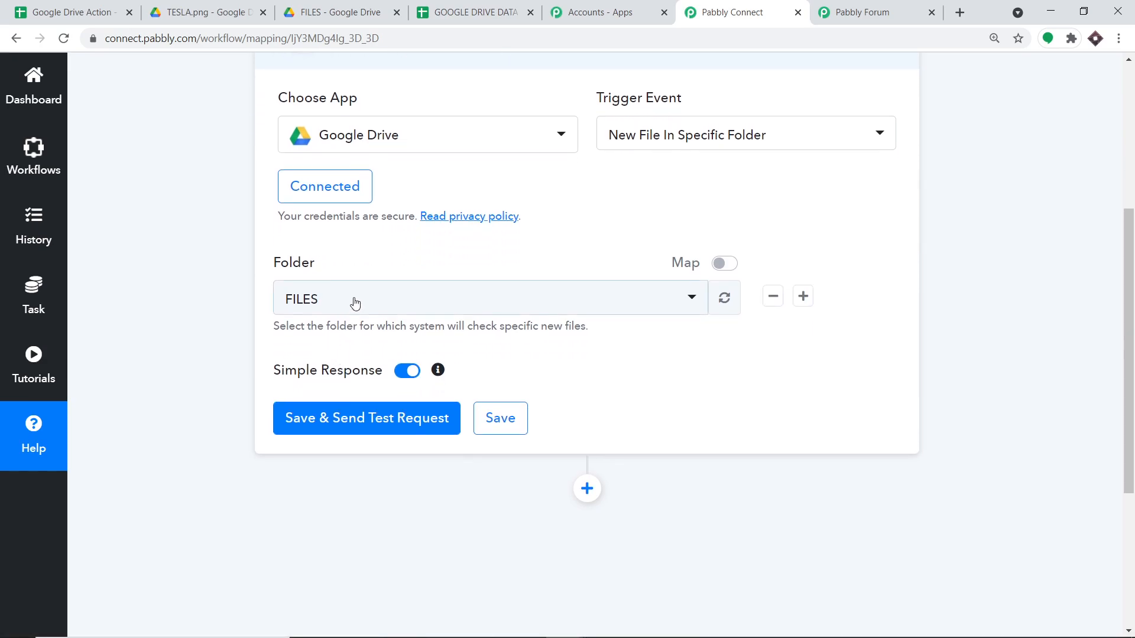
{"action": "left_click", "coordinate": [353, 303]}
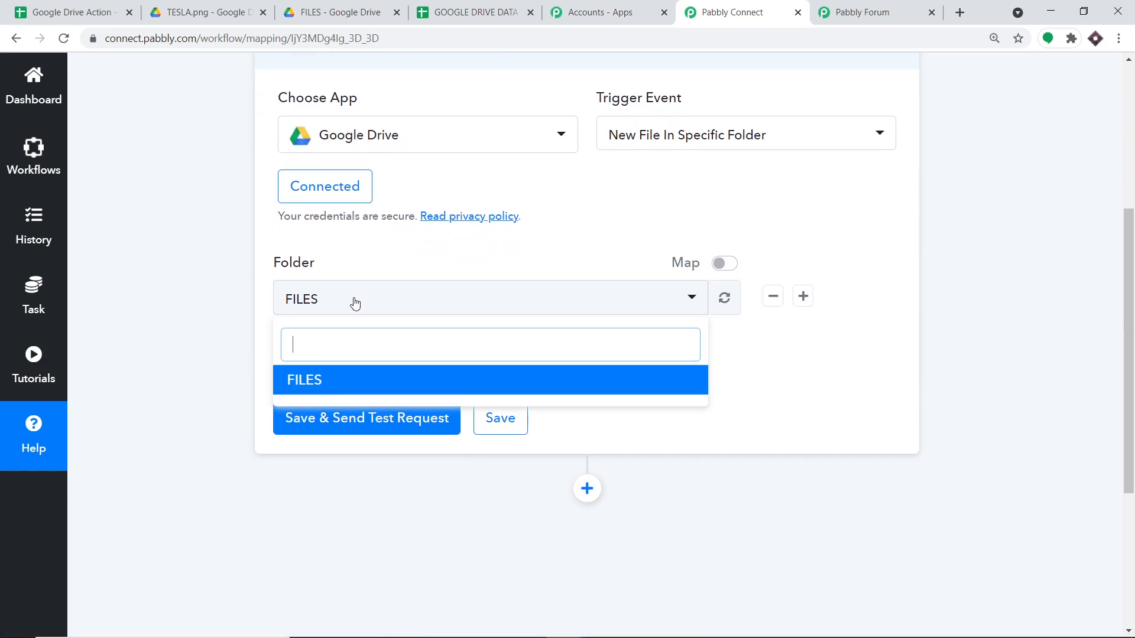
{"action": "left_click", "coordinate": [314, 392]}
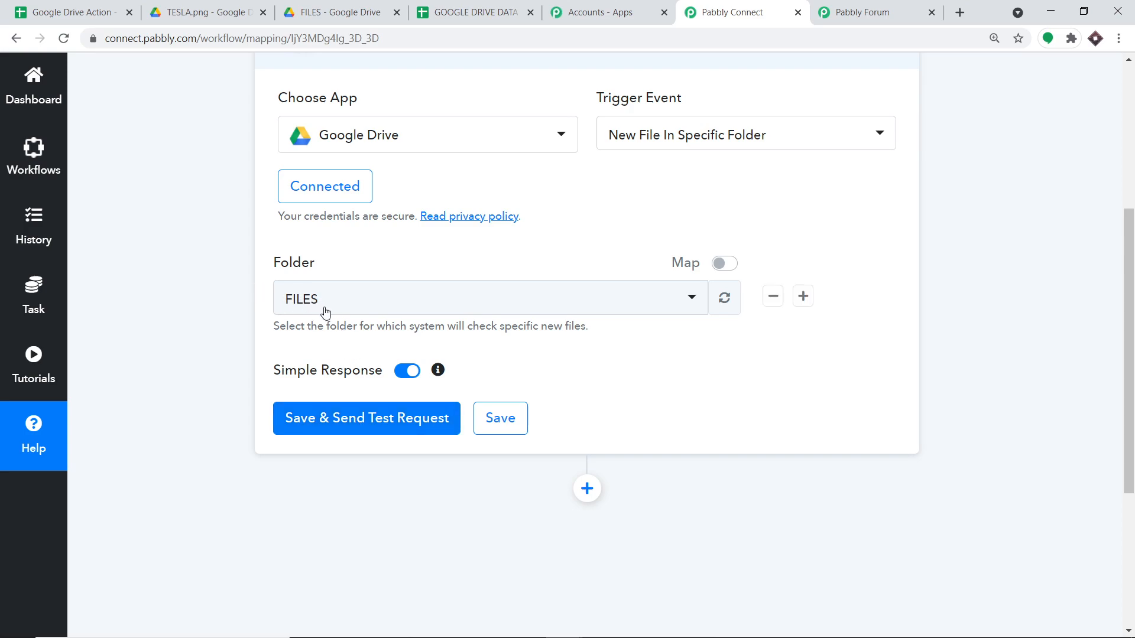
{"action": "scroll", "coordinate": [461, 293], "scroll_direction": "down", "scroll_amount": 1}
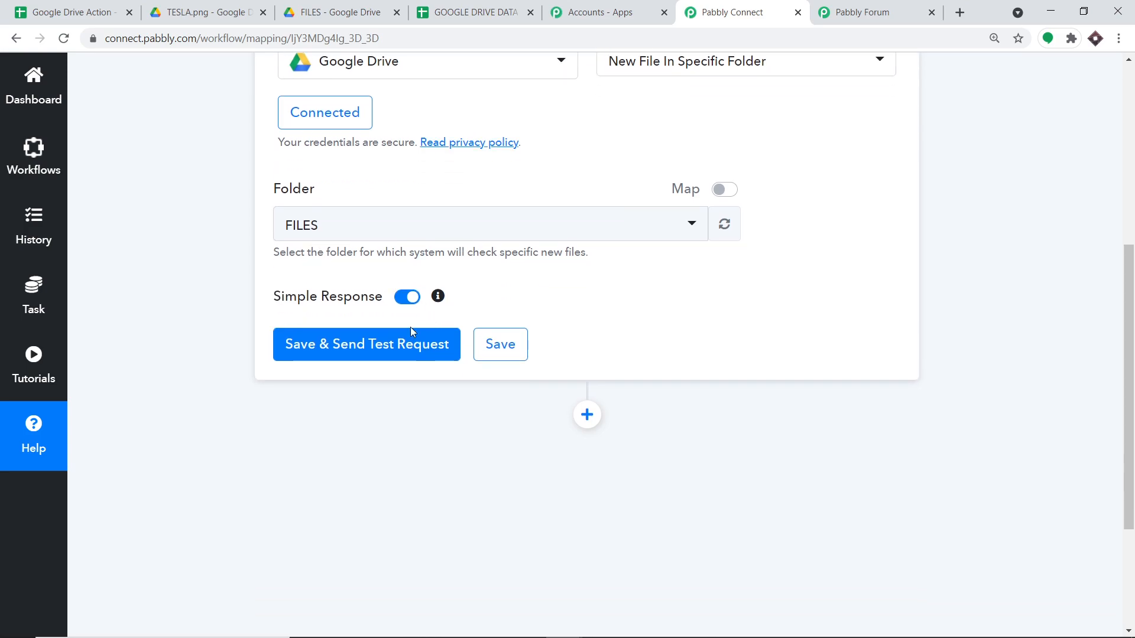
{"action": "left_click", "coordinate": [378, 344]}
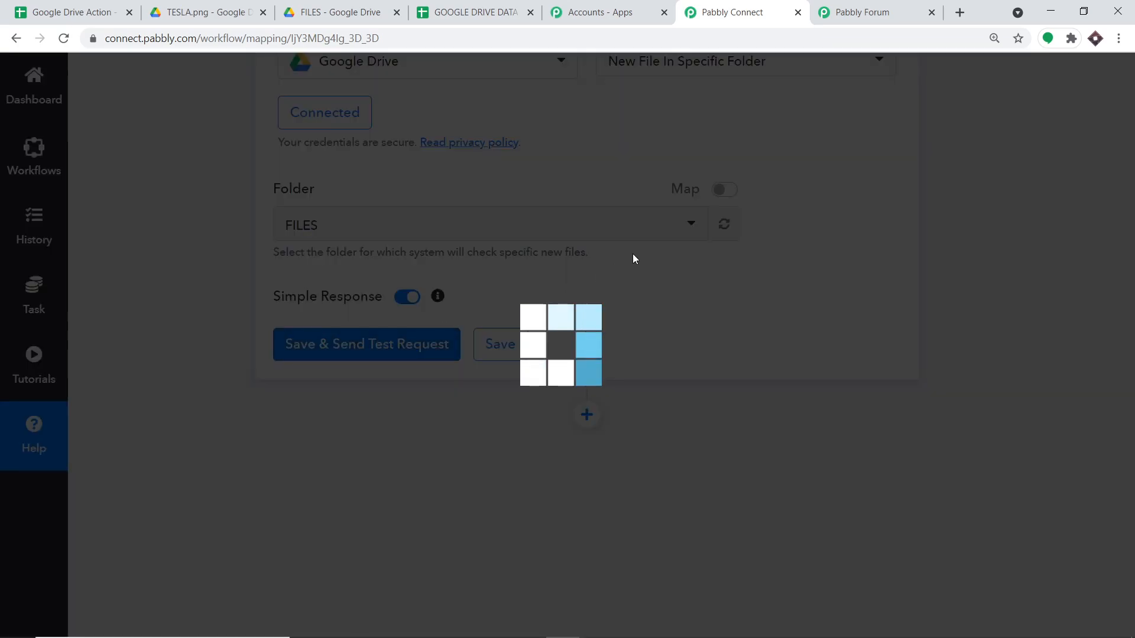
Examine the title value in the trigger's API response and compare it with the TESLA.png file in Google Drive
{"action": "scroll", "coordinate": [750, 417], "scroll_direction": "down", "scroll_amount": 6}
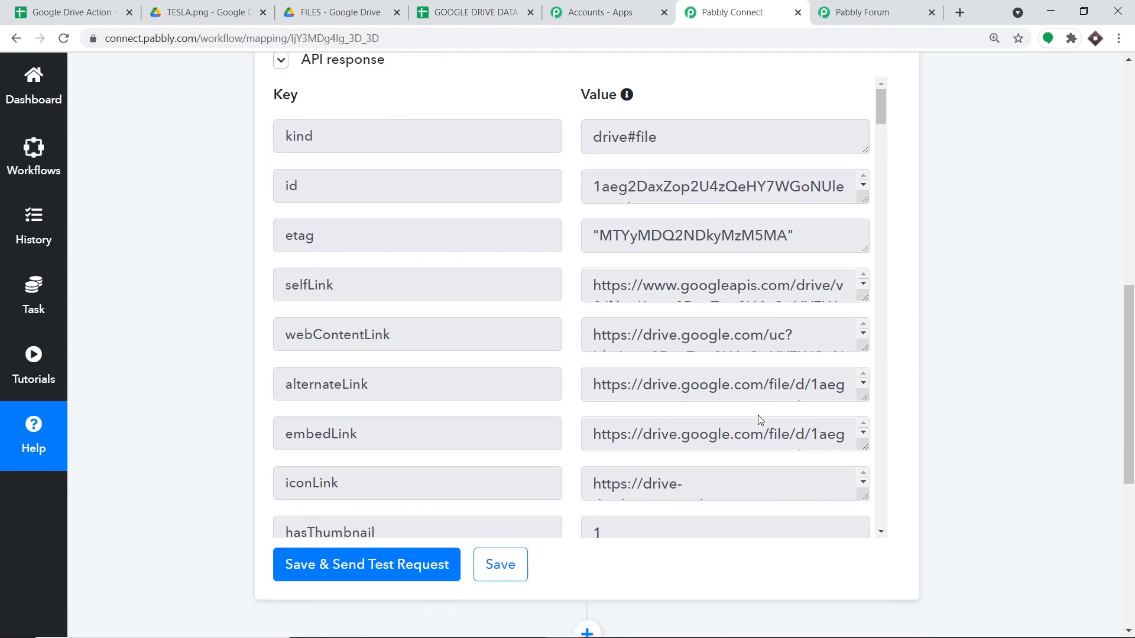
{"action": "scroll", "coordinate": [824, 279], "scroll_direction": "down", "scroll_amount": 5}
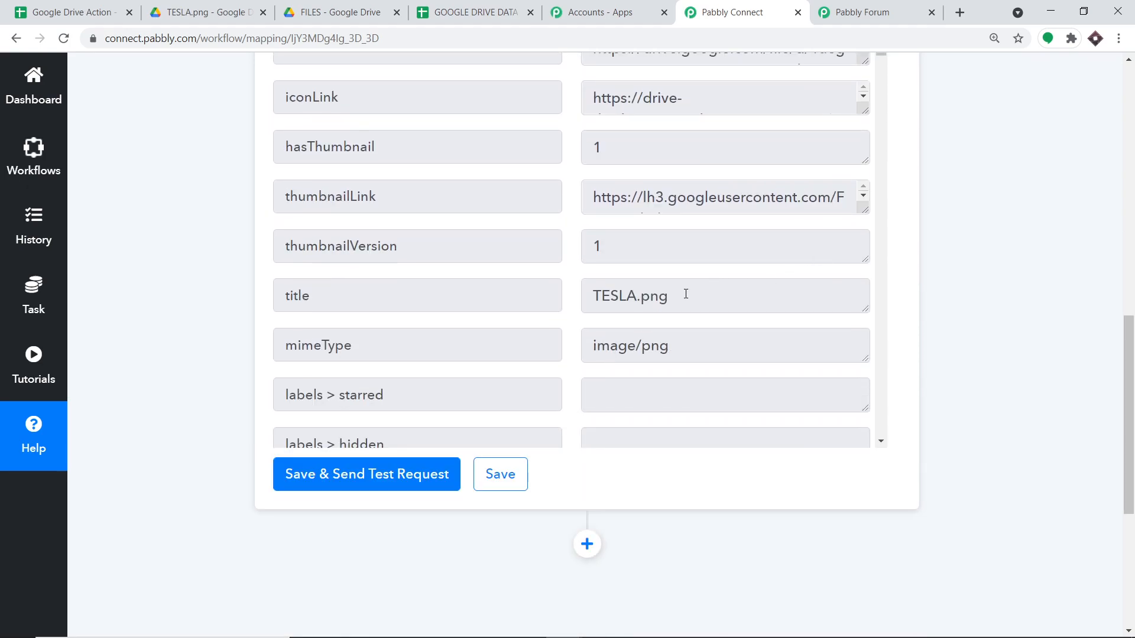
{"action": "double_click", "coordinate": [628, 296]}
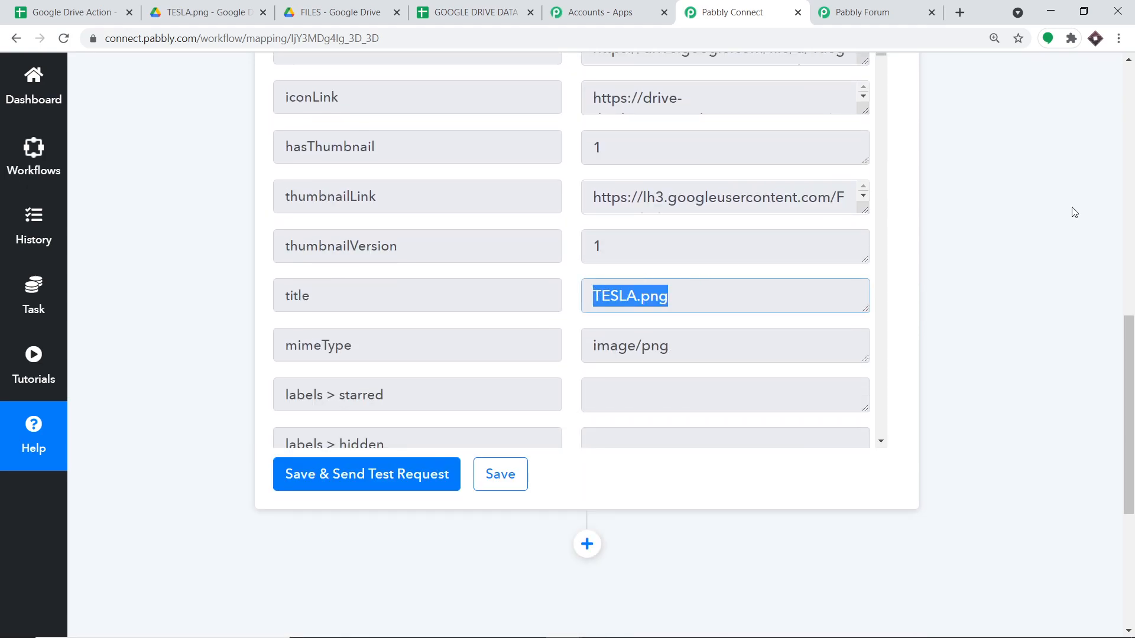
{"action": "scroll", "coordinate": [1120, 212], "scroll_direction": "up", "scroll_amount": 2}
{"action": "scroll", "coordinate": [1121, 212], "scroll_direction": "up", "scroll_amount": 4}
{"action": "scroll", "coordinate": [1011, 223], "scroll_direction": "up", "scroll_amount": 1}
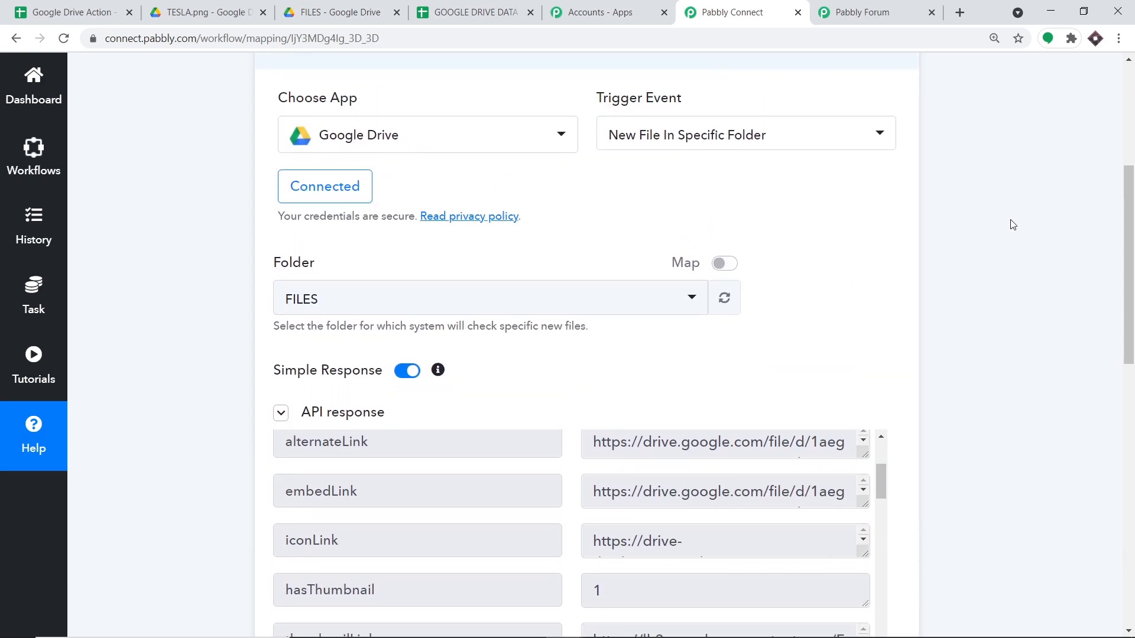
{"action": "left_click", "coordinate": [227, 8]}
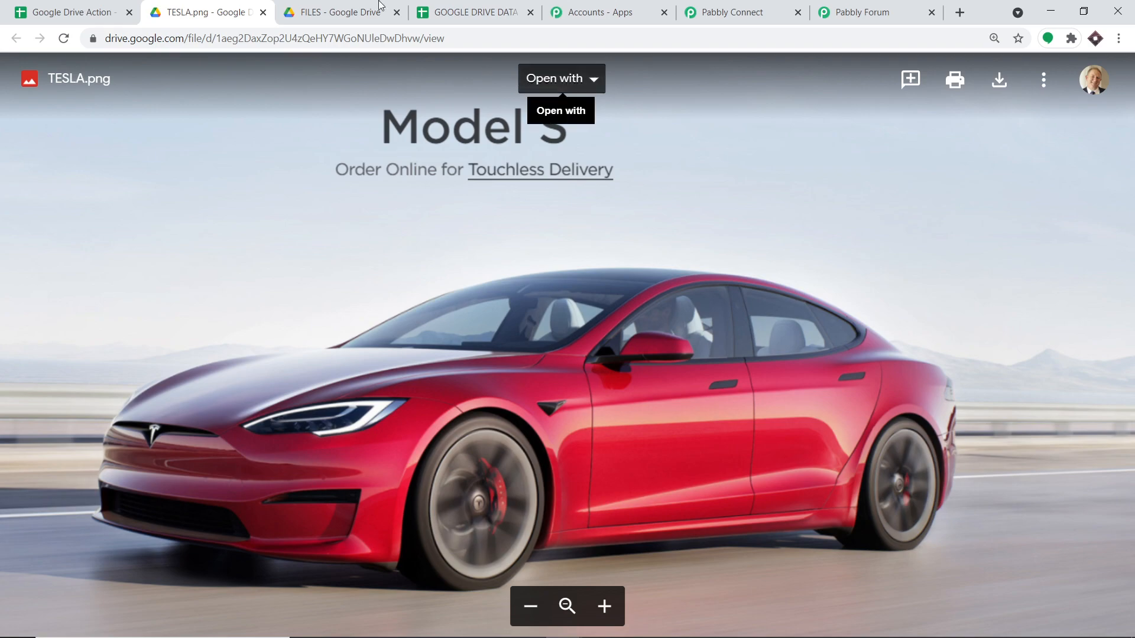
Close the image preview in Google Drive and create a folder named "GOOGLE SHEETS DATA" inside FILES
{"action": "left_click", "coordinate": [332, 7]}
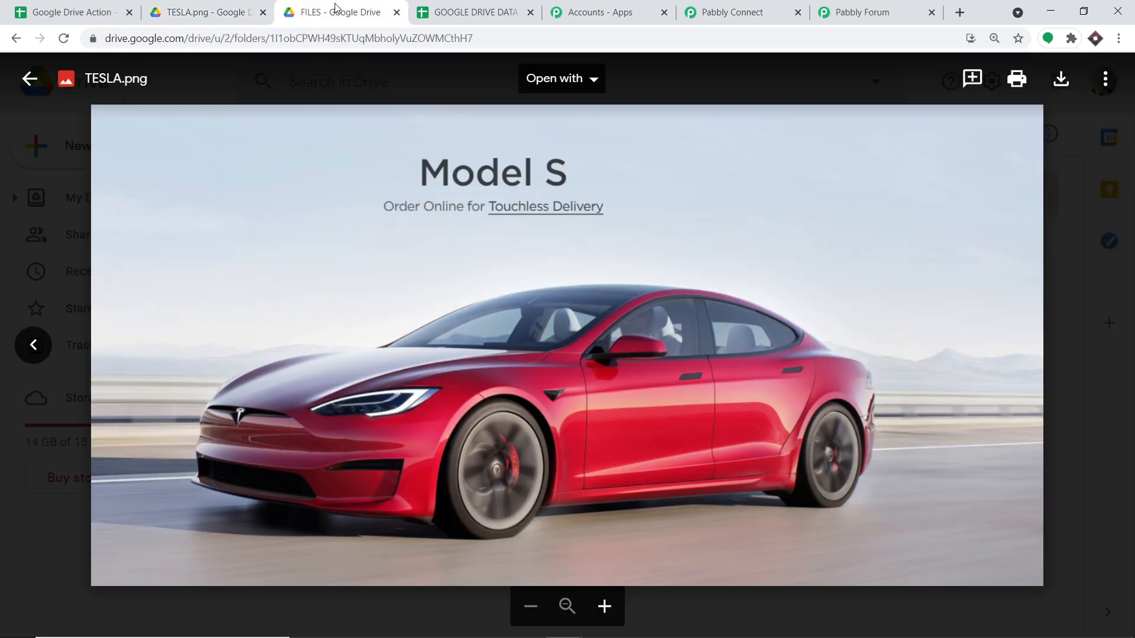
{"action": "left_click", "coordinate": [28, 80]}
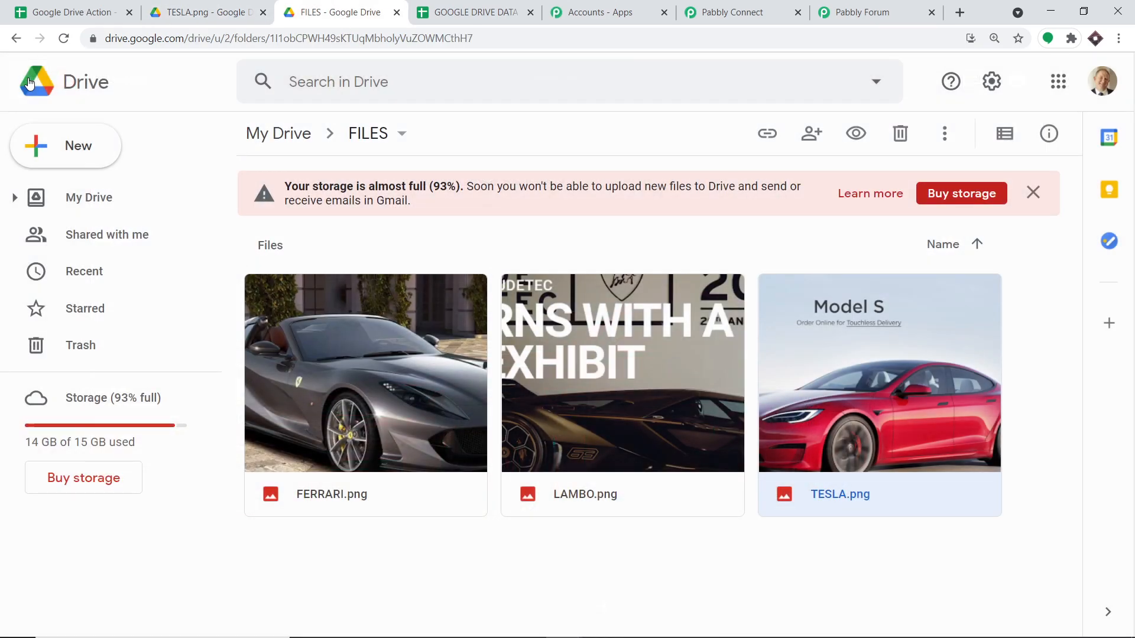
{"action": "left_click", "coordinate": [73, 153]}
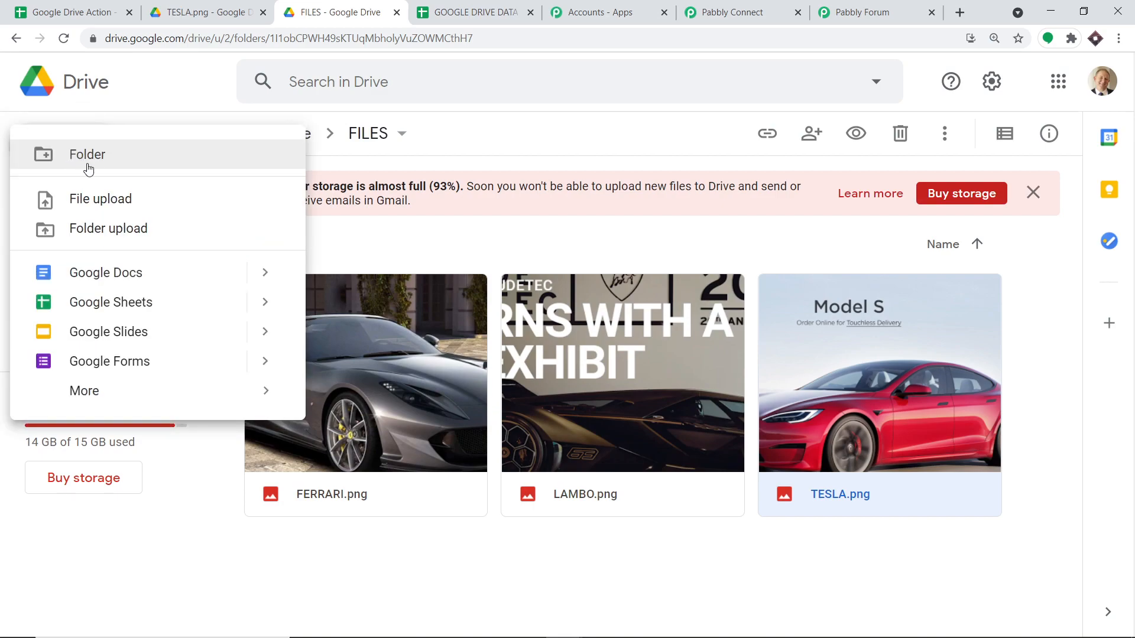
{"action": "left_click", "coordinate": [89, 169]}
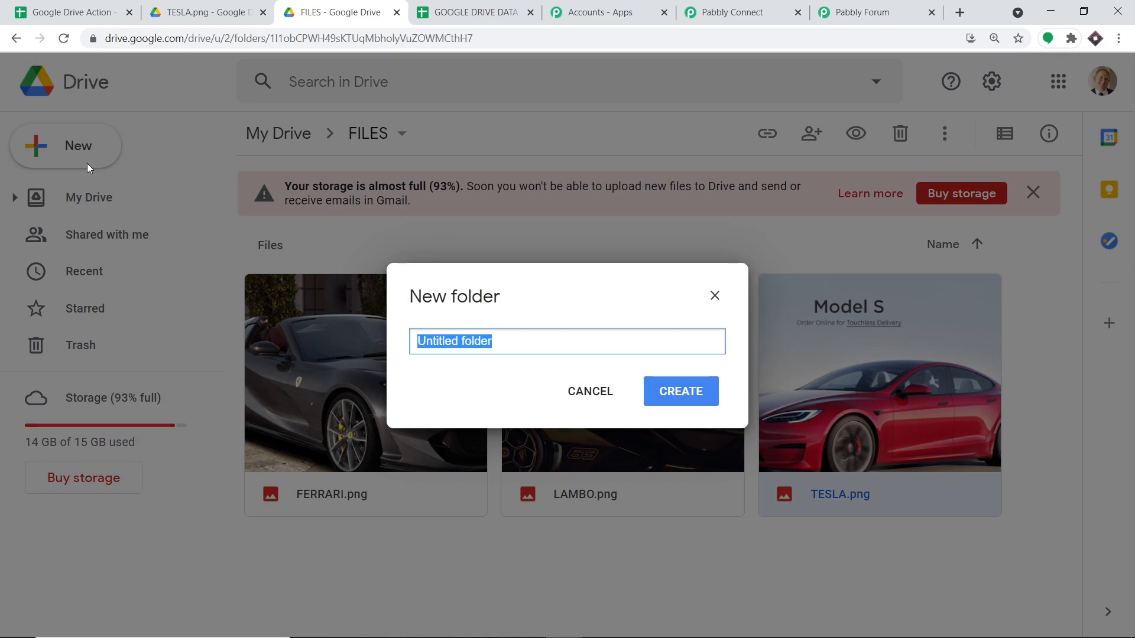
{"action": "key", "text": "BackSpace"}
{"action": "type", "text": "GOOGLE SHEETS DATA"}
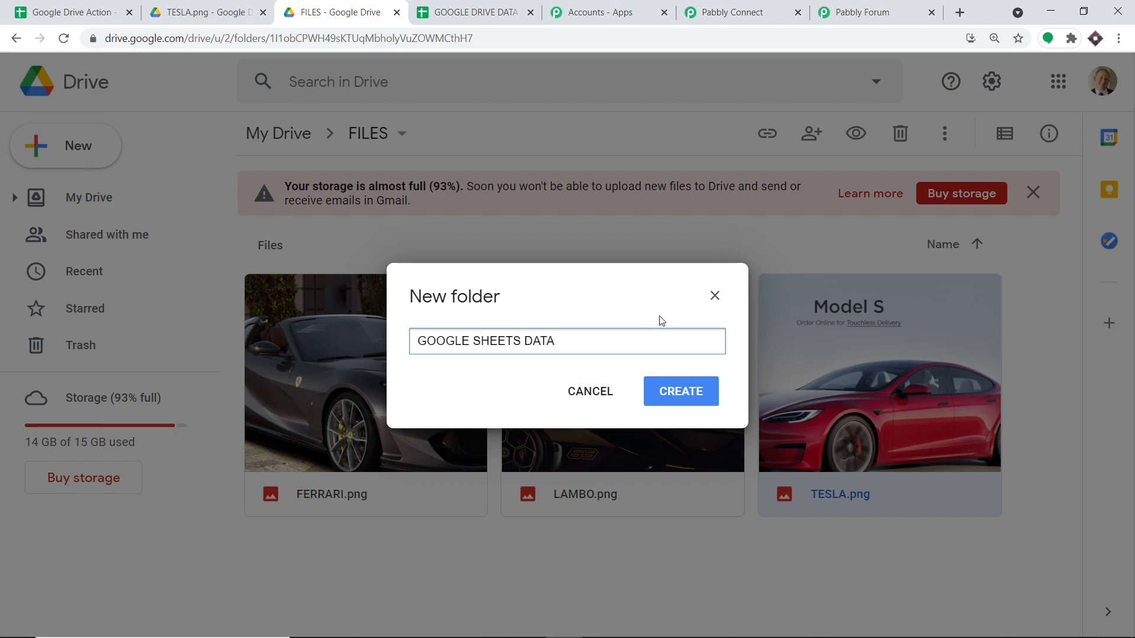
{"action": "left_click", "coordinate": [700, 388]}
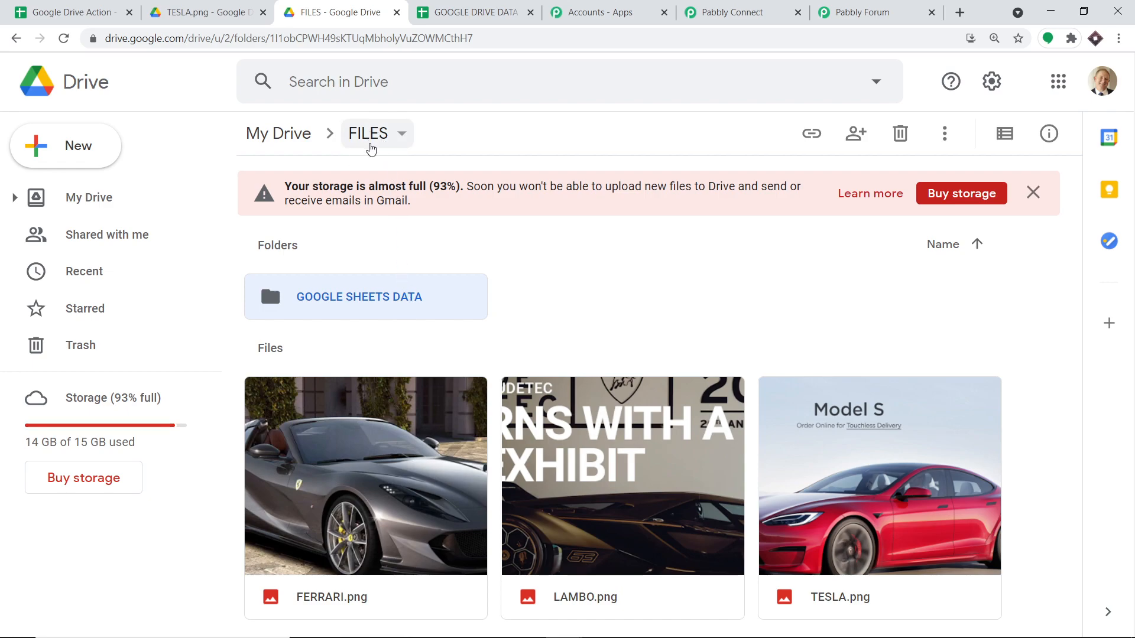
Create a folder named "GOOGLGE SHEETS DATA BASE" directly in My Drive
{"action": "left_click", "coordinate": [287, 135]}
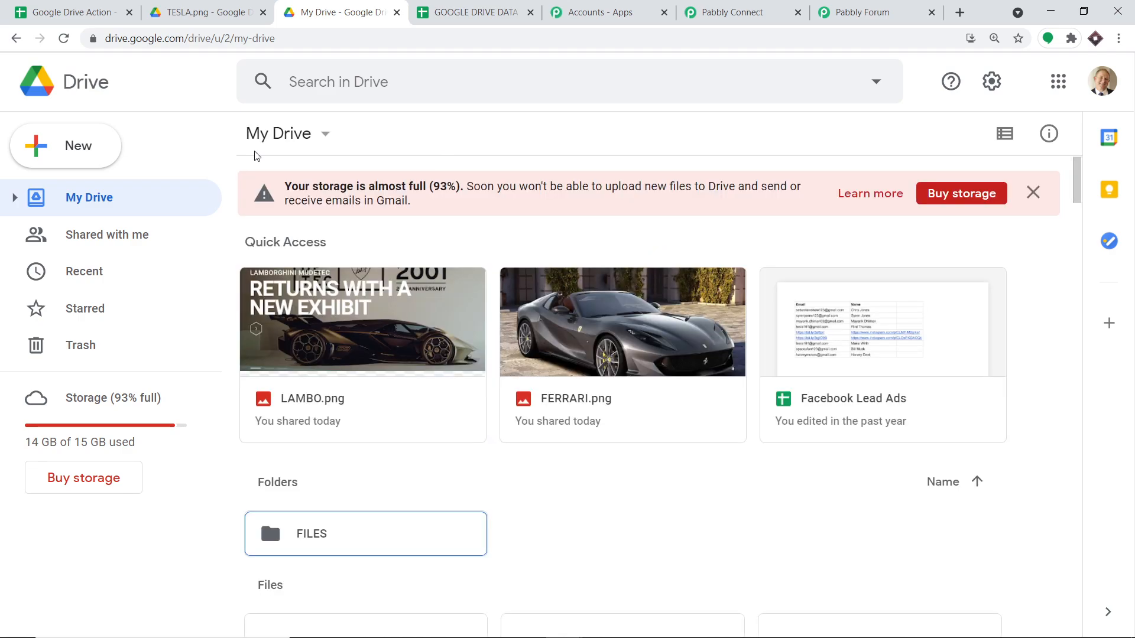
{"action": "left_click", "coordinate": [87, 160]}
{"action": "left_click", "coordinate": [142, 157]}
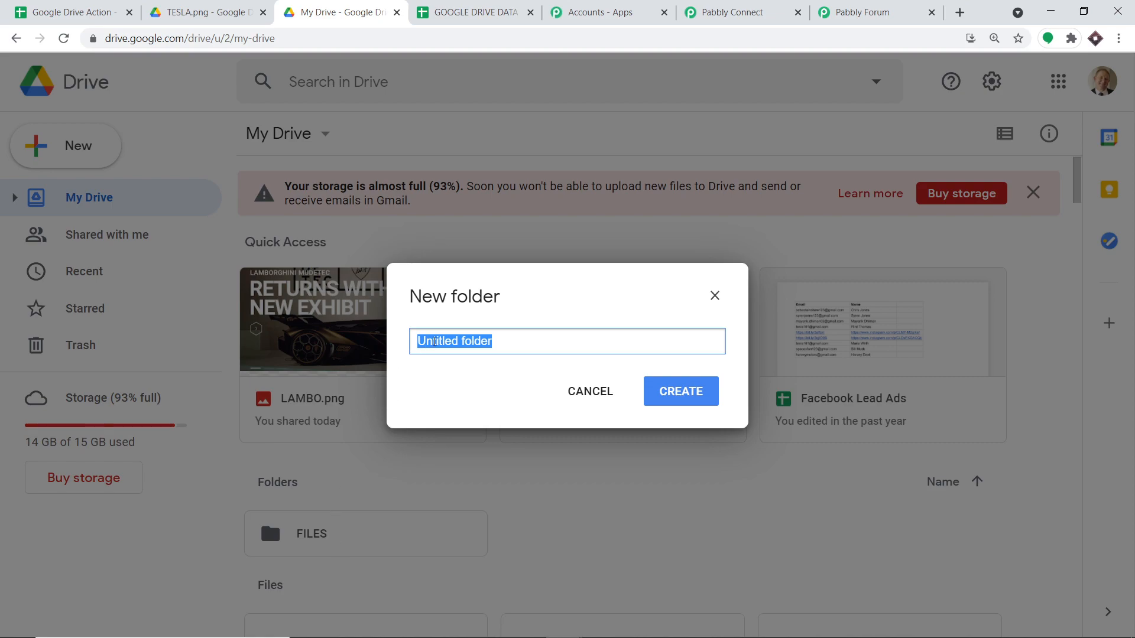
{"action": "type", "text": "GO"}
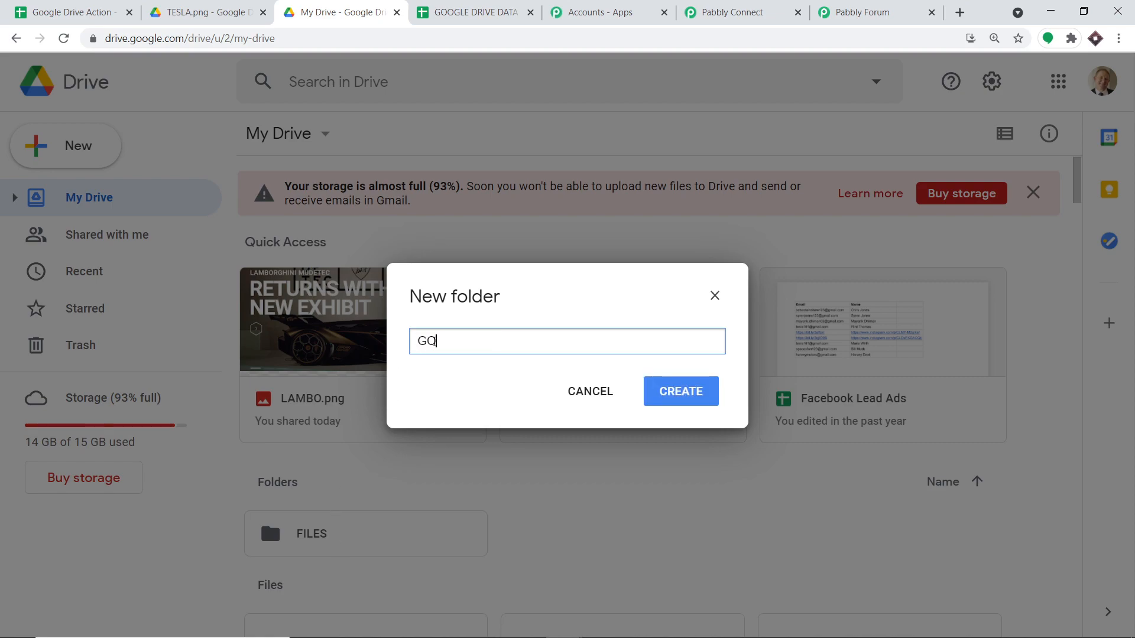
{"action": "key", "text": "BackSpace"}
{"action": "type", "text": "GOOGLGE SGEETS DA"}
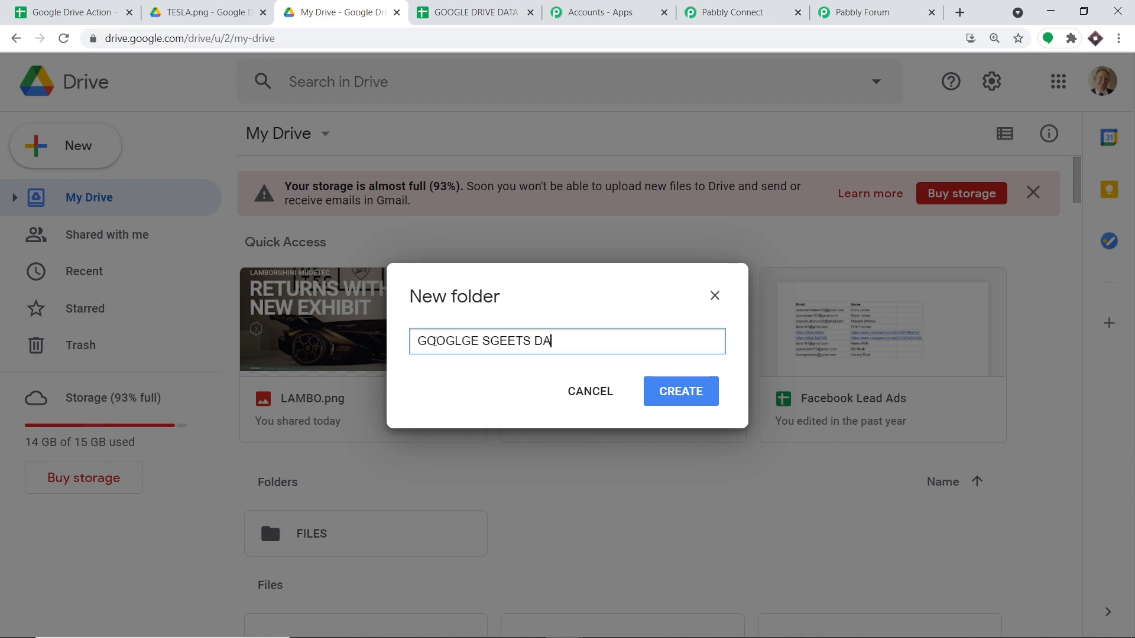
{"action": "type", "text": "TA BASE"}
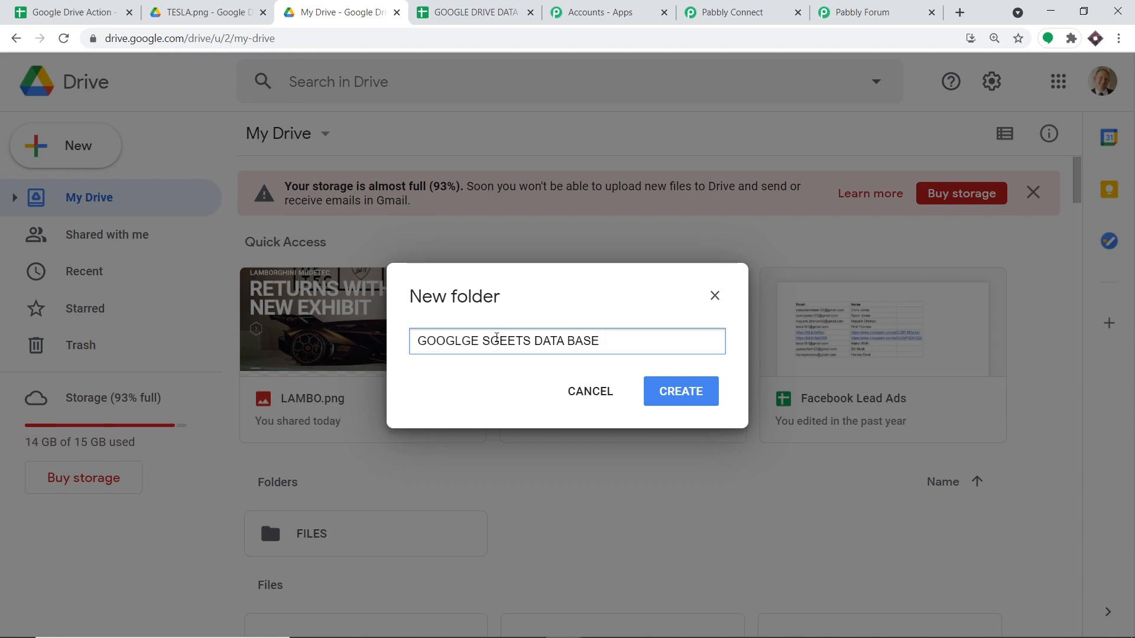
{"action": "left_click", "coordinate": [497, 341]}
{"action": "key", "text": "BackSpace"}
{"action": "type", "text": "H"}
{"action": "left_click", "coordinate": [651, 390]}
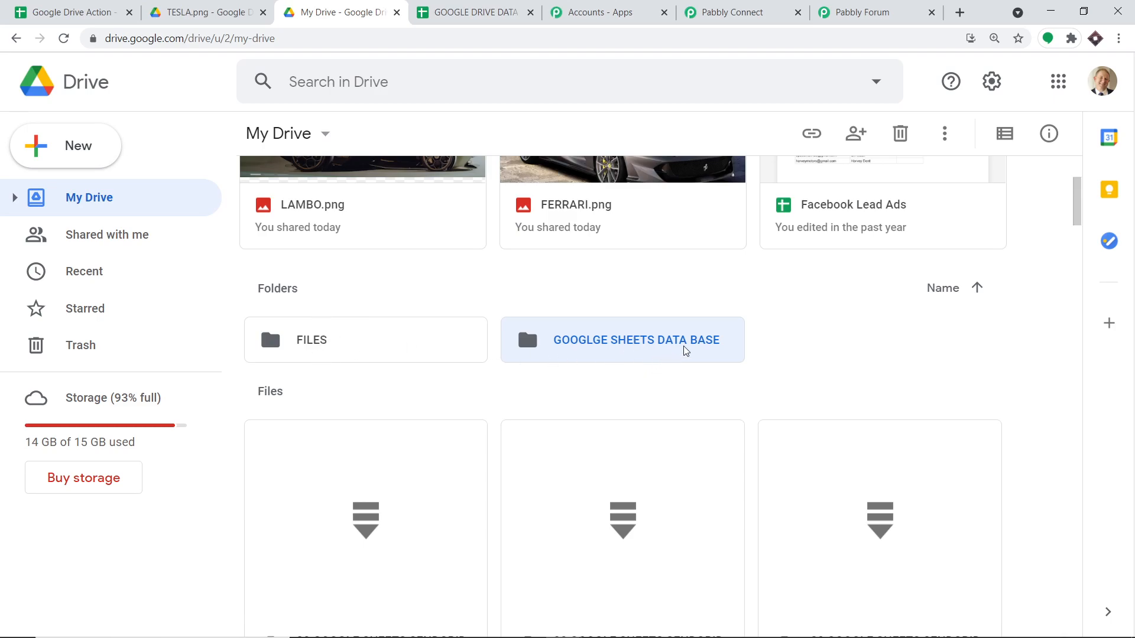
In Pabbly Connect, refresh the folder list, set the trigger folder to GOOGLGE SHEETS DATA BASE, and return to Google Drive
{"action": "left_click", "coordinate": [732, 12]}
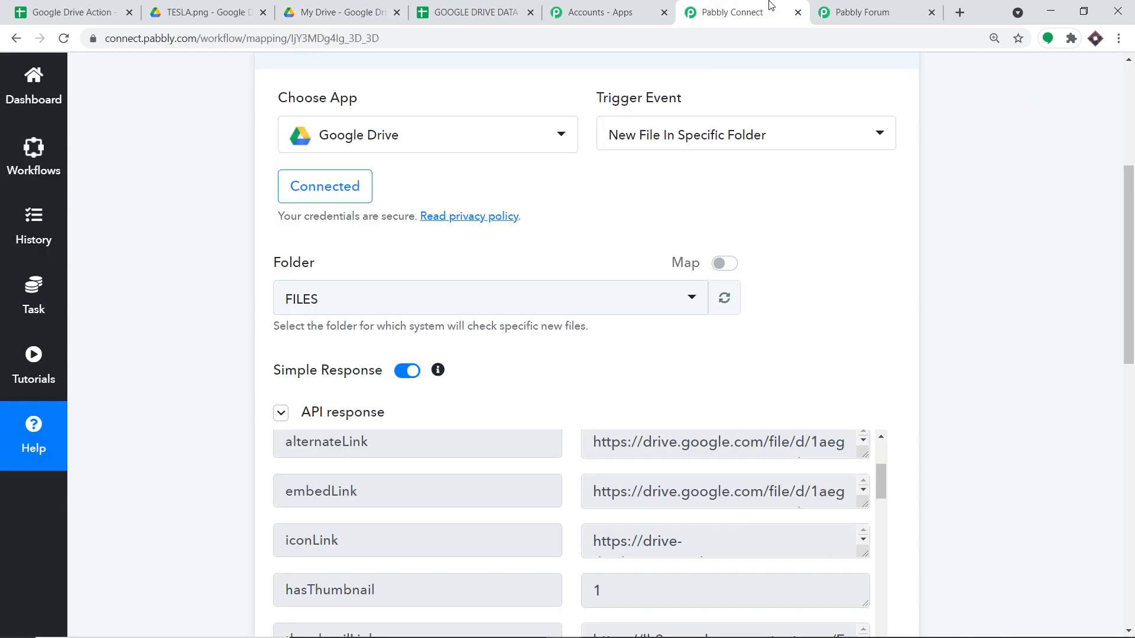
{"action": "left_click", "coordinate": [731, 305]}
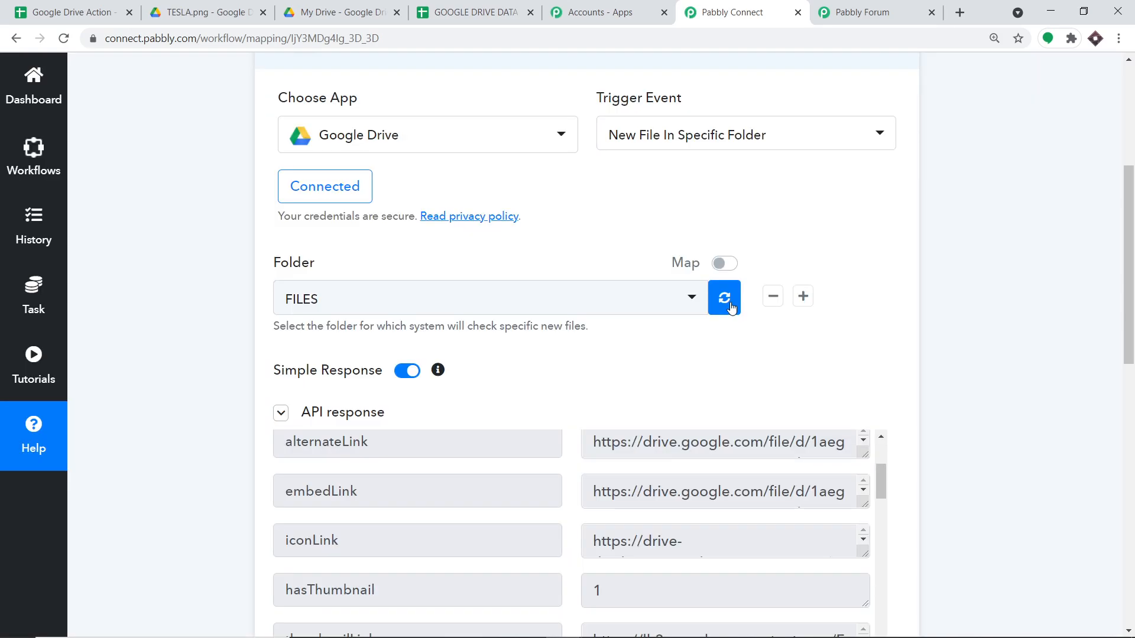
{"action": "left_click", "coordinate": [396, 300]}
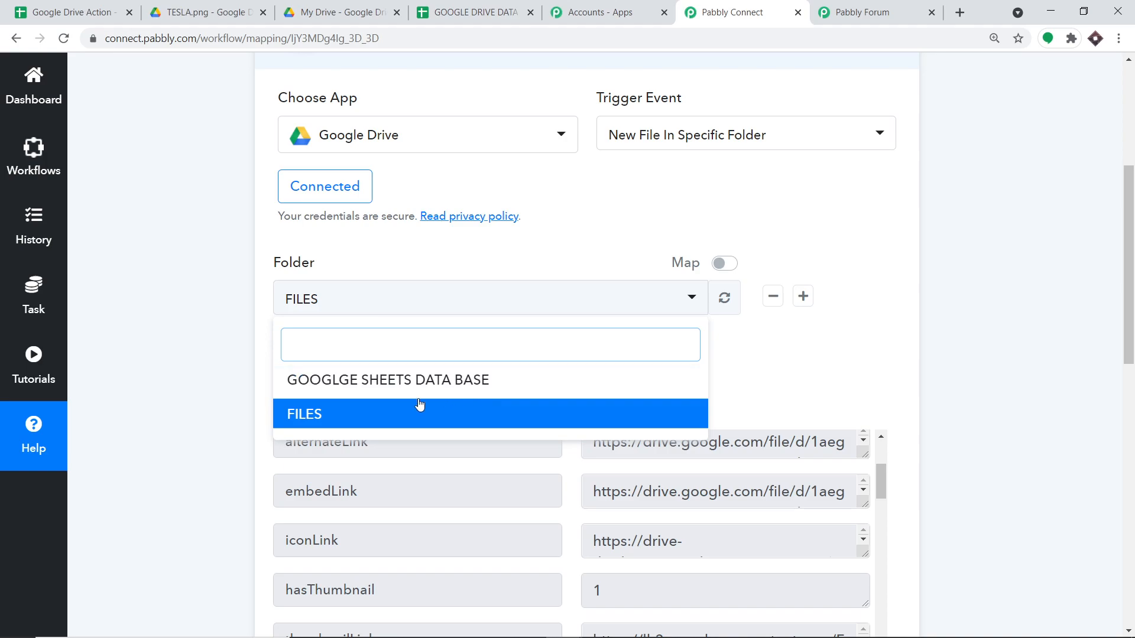
{"action": "left_click", "coordinate": [343, 380]}
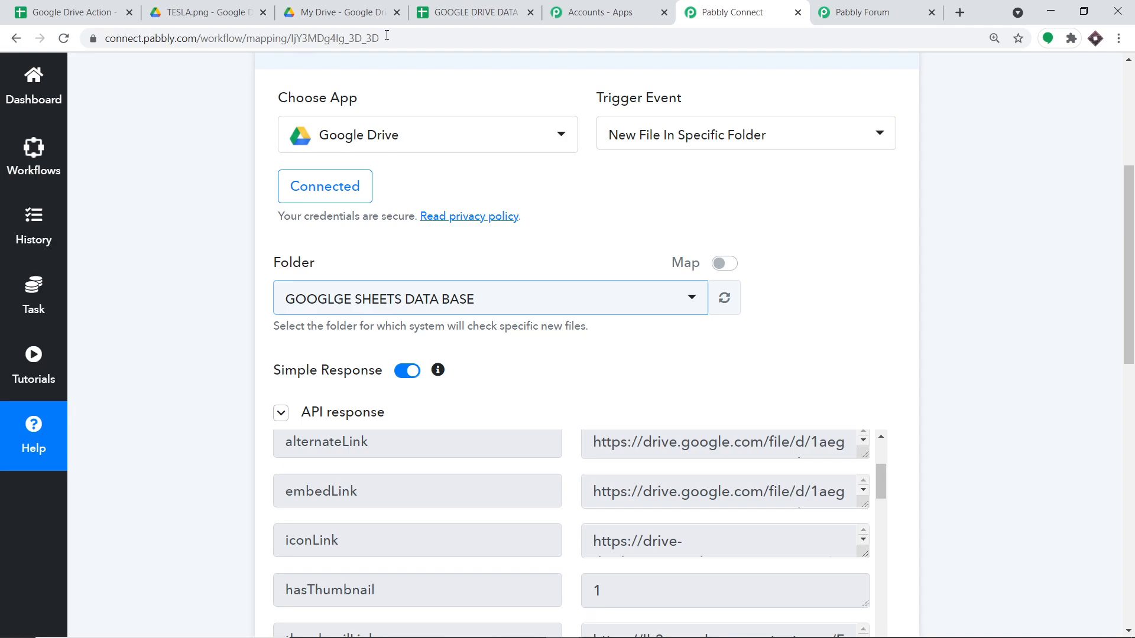
{"action": "left_click", "coordinate": [340, 12]}
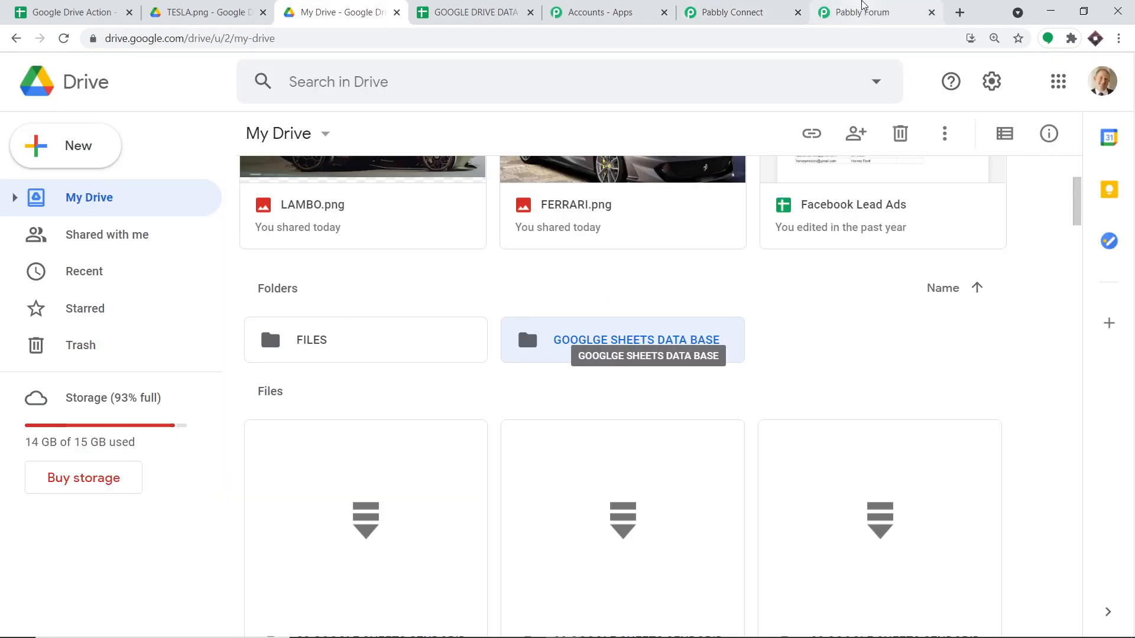
Switch to Pabbly Connect, then save the trigger with the GOOGLGE SHEETS DATA BASE folder and send a test request
{"action": "left_click", "coordinate": [724, 12]}
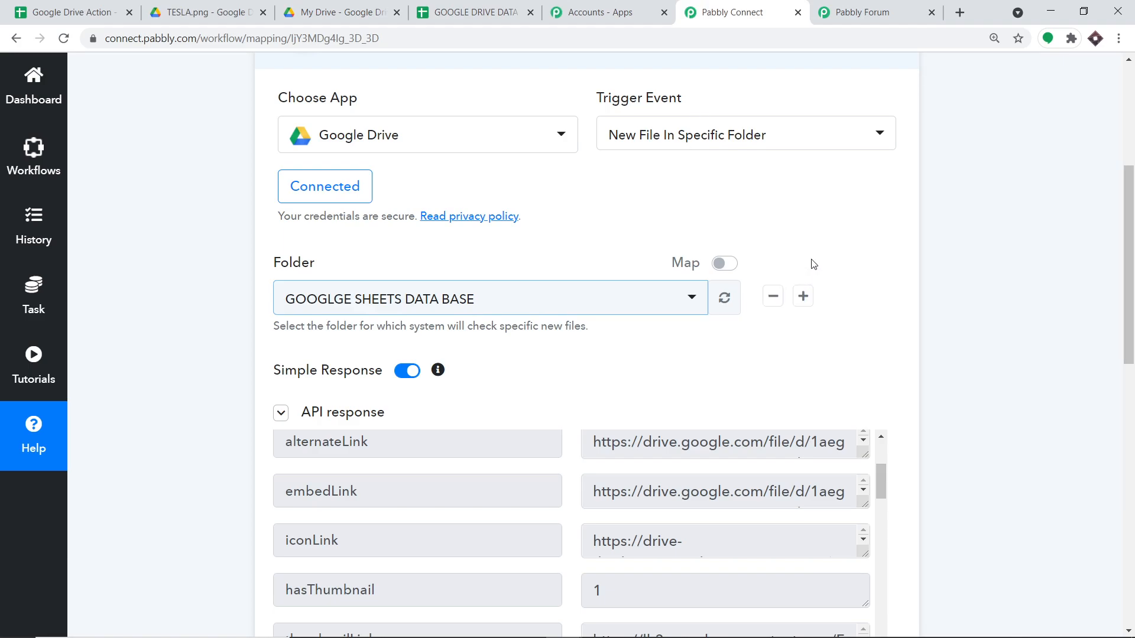
{"action": "scroll", "coordinate": [813, 265], "scroll_direction": "down", "scroll_amount": 10}
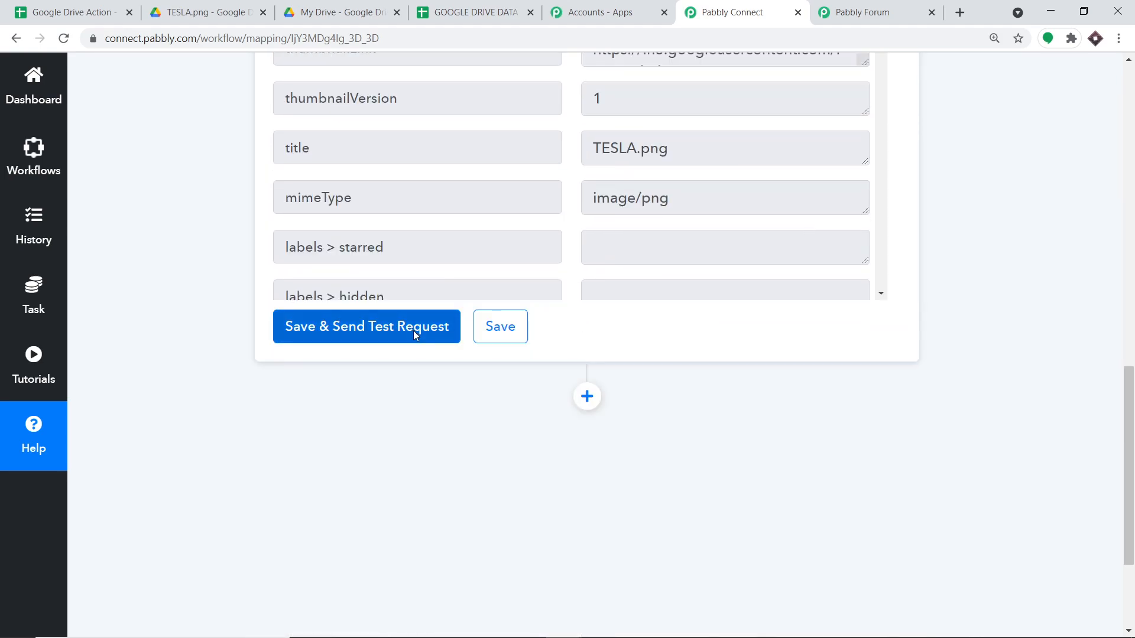
{"action": "left_click", "coordinate": [413, 331]}
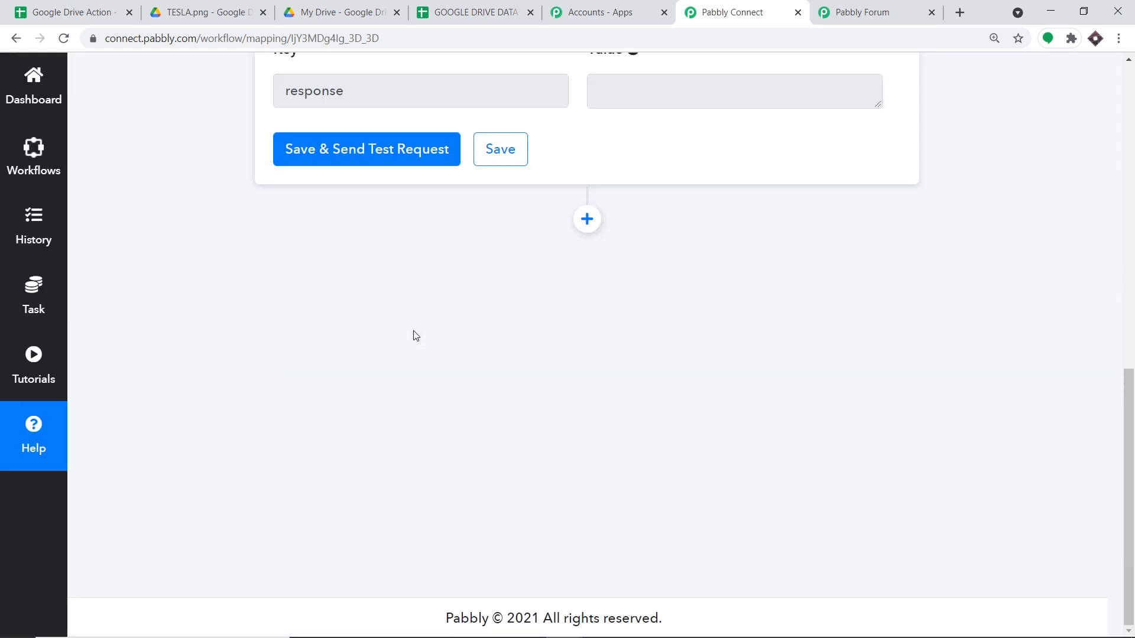
{"action": "scroll", "coordinate": [480, 355], "scroll_direction": "up", "scroll_amount": 4}
{"action": "scroll", "coordinate": [422, 385], "scroll_direction": "up", "scroll_amount": 1}
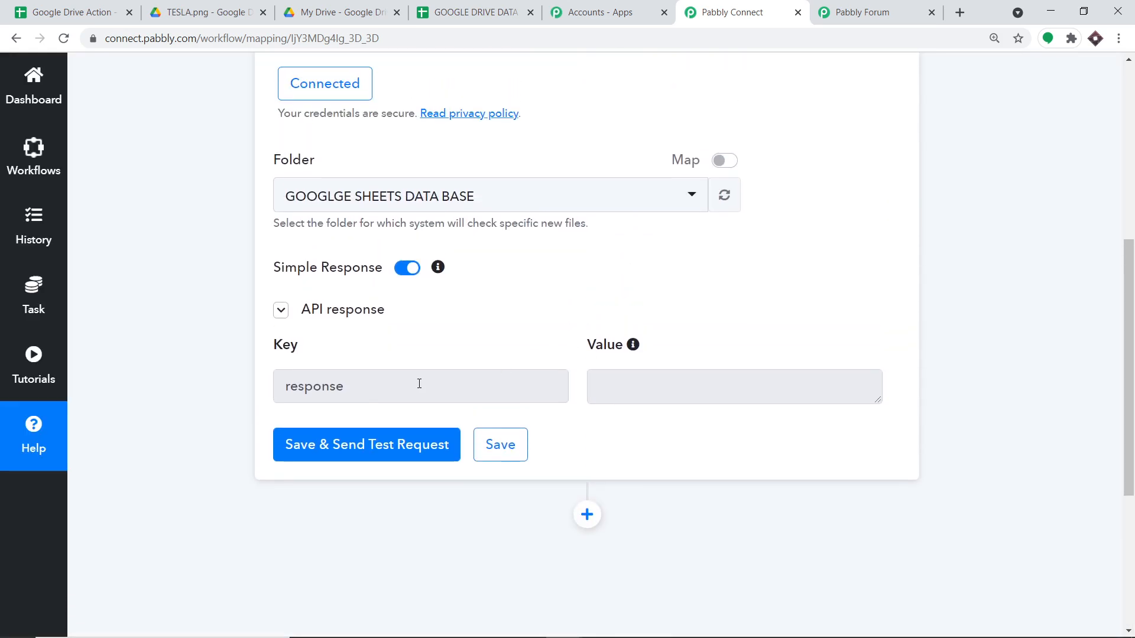
In Google Drive, open the GOOGLGE SHEETS DATA BASE folder and upload the image BUGATTI 1 from the Quick access files
{"action": "left_click", "coordinate": [329, 12]}
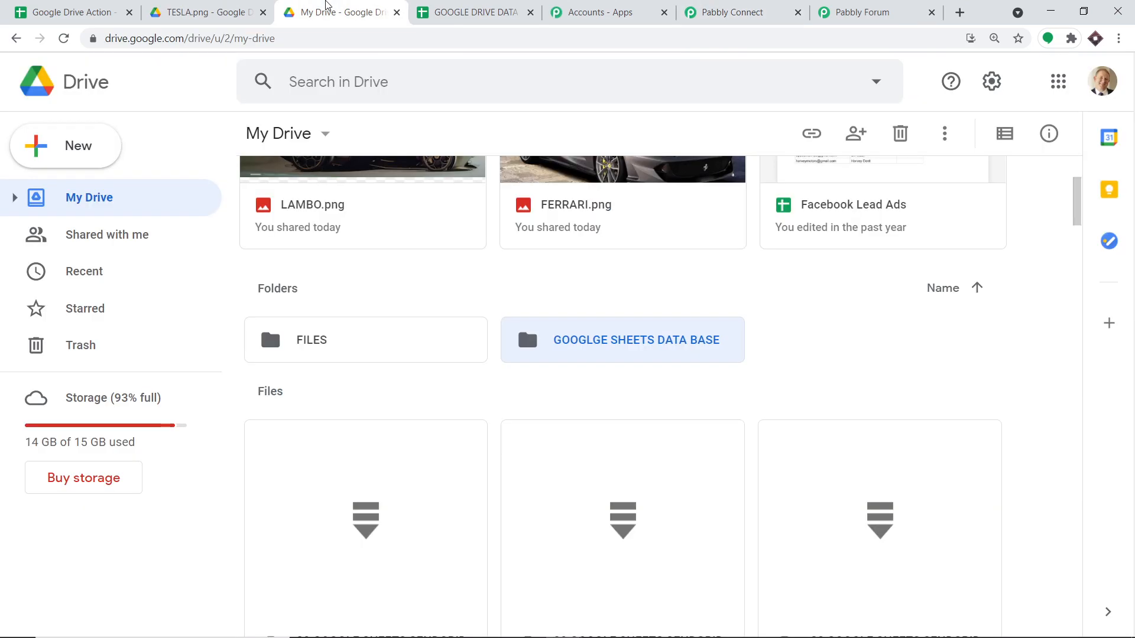
{"action": "double_click", "coordinate": [603, 343]}
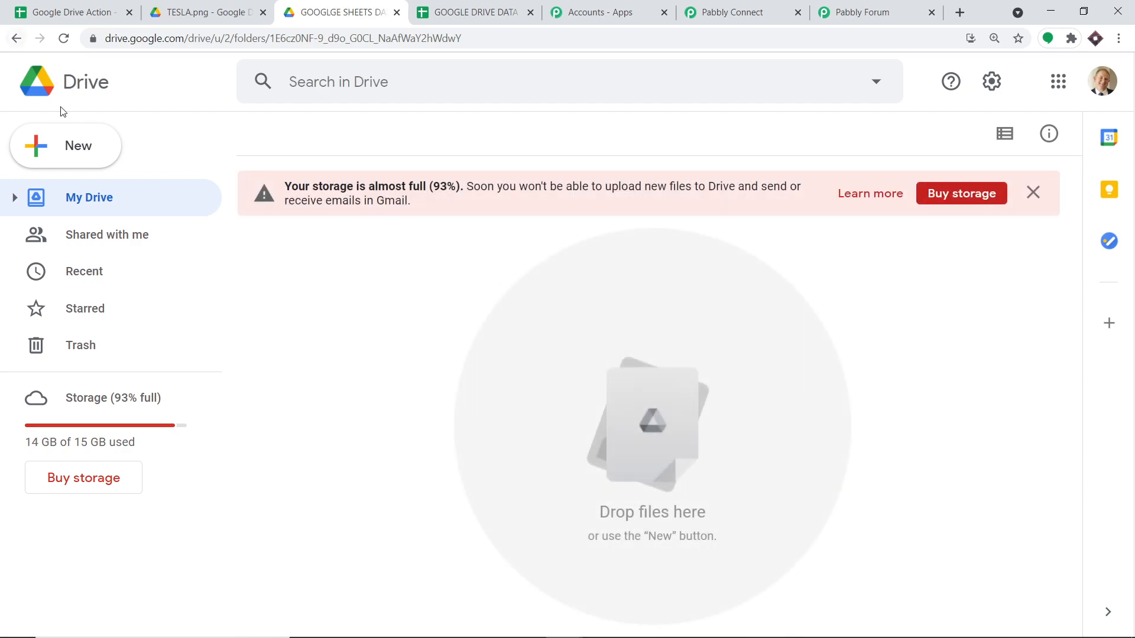
{"action": "left_click", "coordinate": [71, 148]}
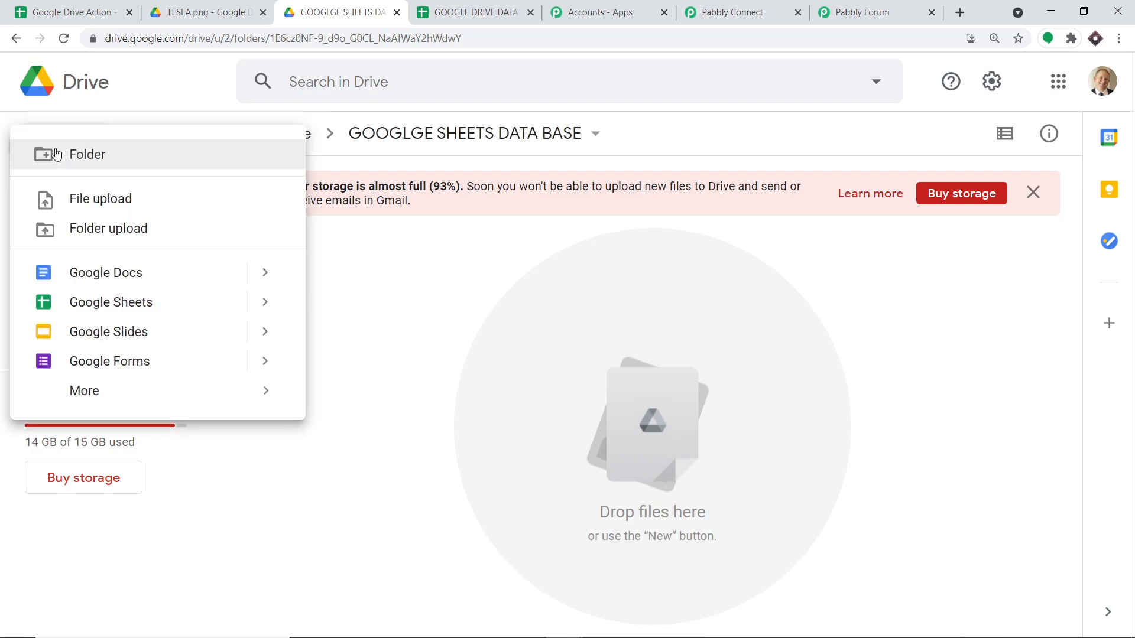
{"action": "left_click", "coordinate": [79, 201]}
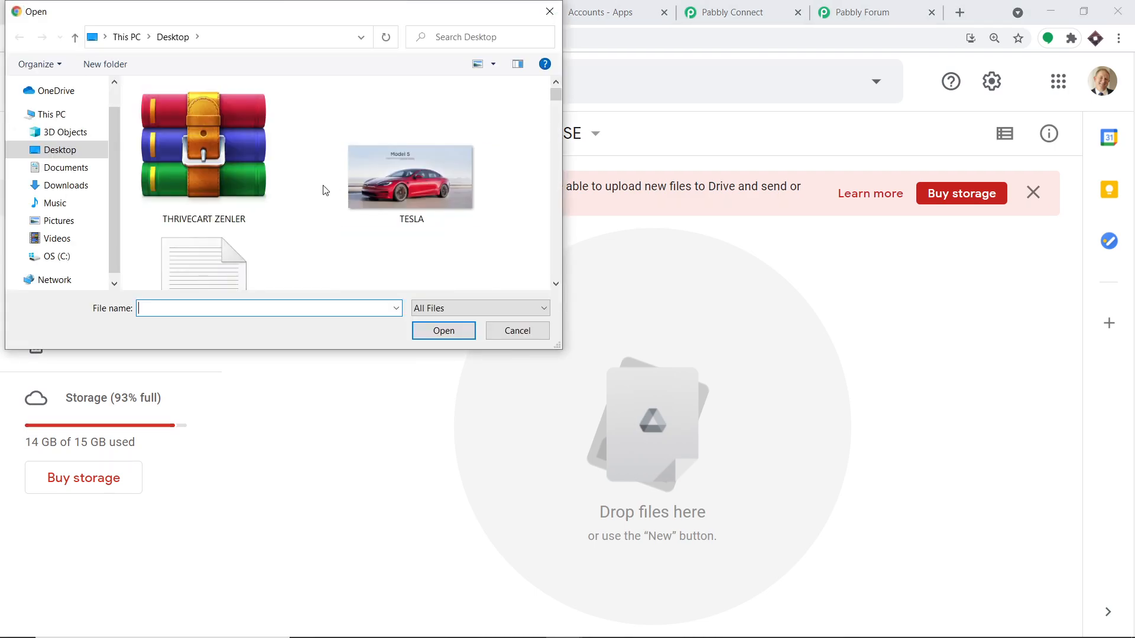
{"action": "scroll", "coordinate": [417, 187], "scroll_direction": "down", "scroll_amount": 2}
{"action": "scroll", "coordinate": [443, 183], "scroll_direction": "down", "scroll_amount": 3}
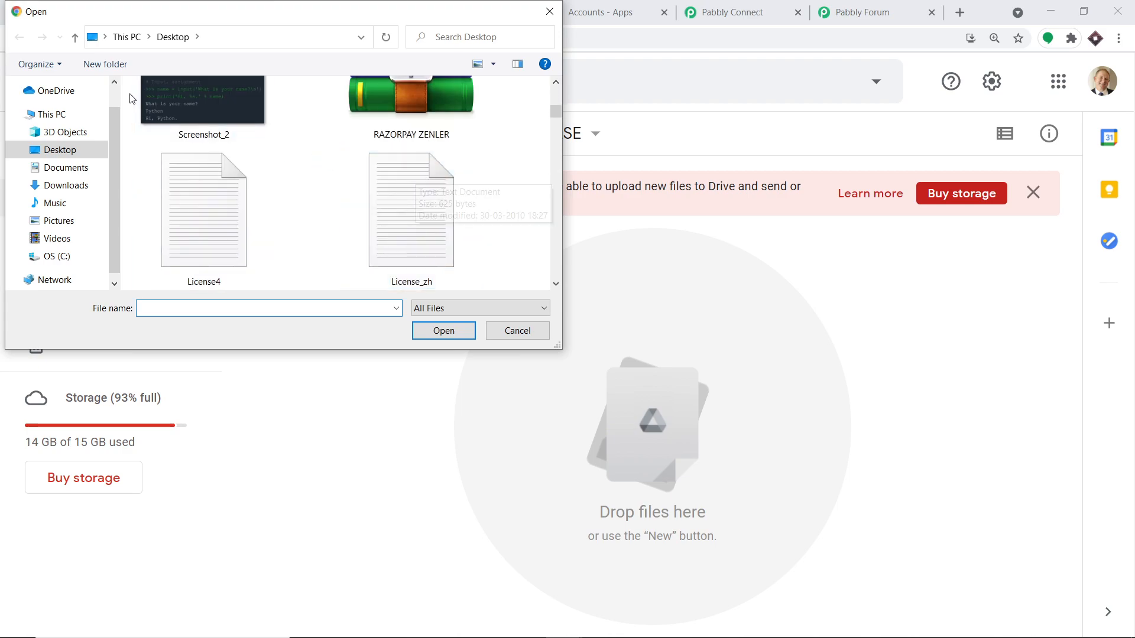
{"action": "scroll", "coordinate": [77, 91], "scroll_direction": "up", "scroll_amount": 1}
{"action": "left_click", "coordinate": [81, 95]}
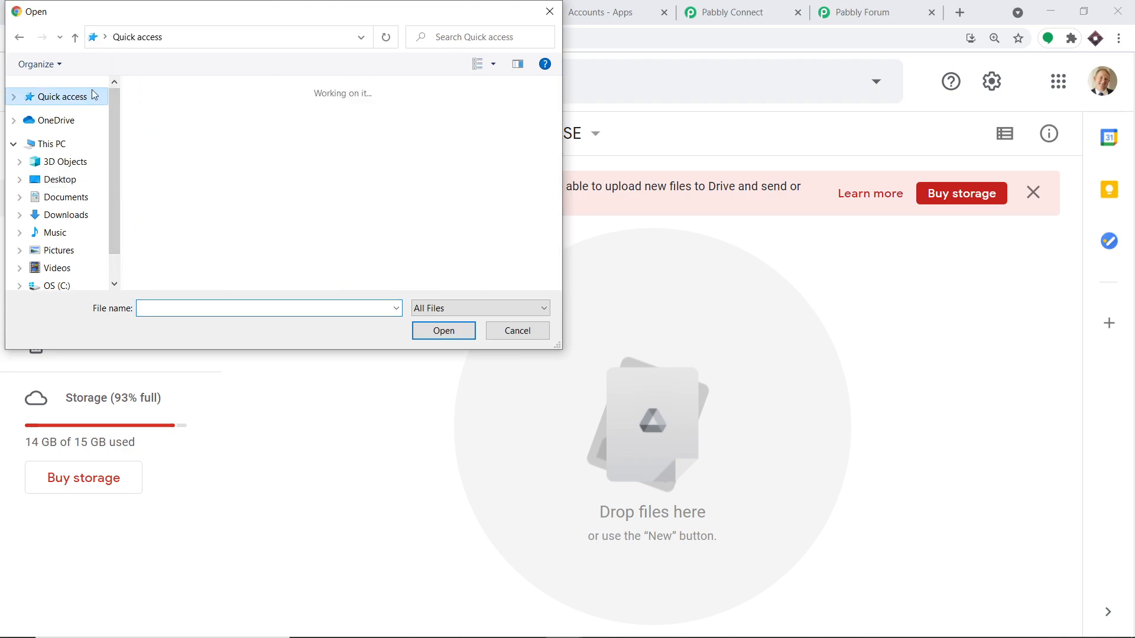
{"action": "scroll", "coordinate": [467, 159], "scroll_direction": "down", "scroll_amount": 6}
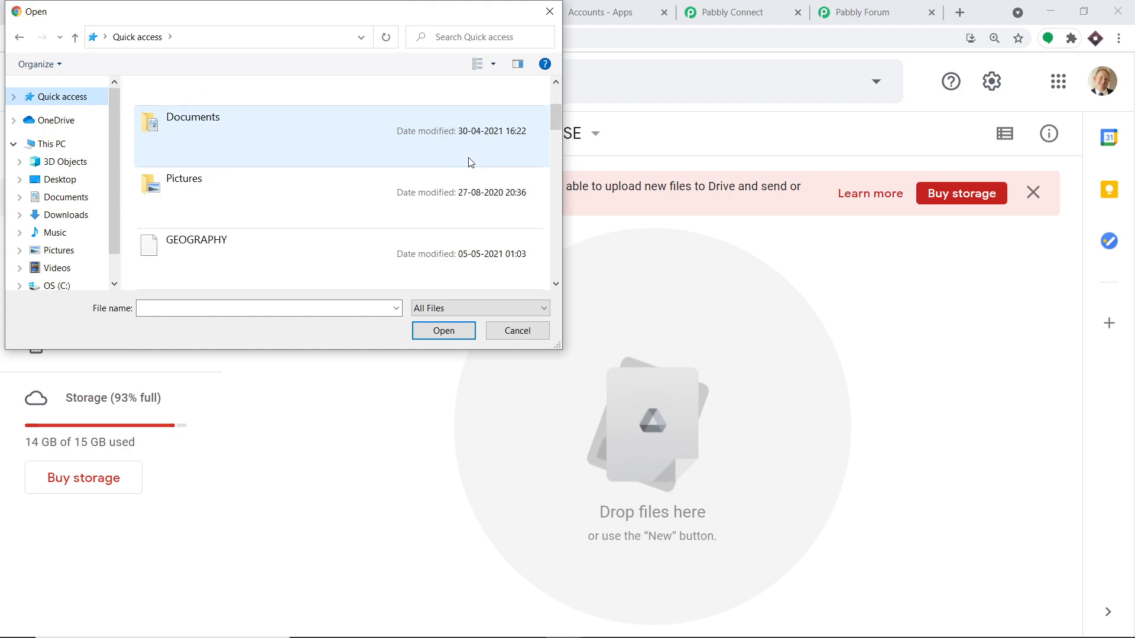
{"action": "scroll", "coordinate": [470, 157], "scroll_direction": "down", "scroll_amount": 2}
{"action": "scroll", "coordinate": [456, 171], "scroll_direction": "down", "scroll_amount": 2}
{"action": "left_click", "coordinate": [310, 198]}
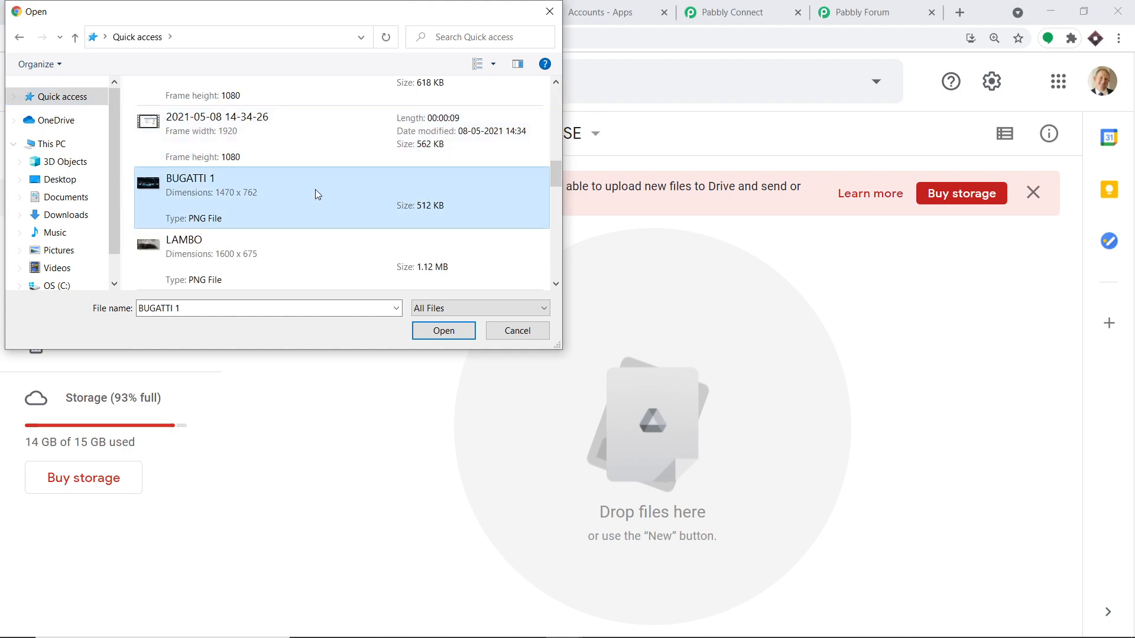
{"action": "left_click", "coordinate": [444, 332]}
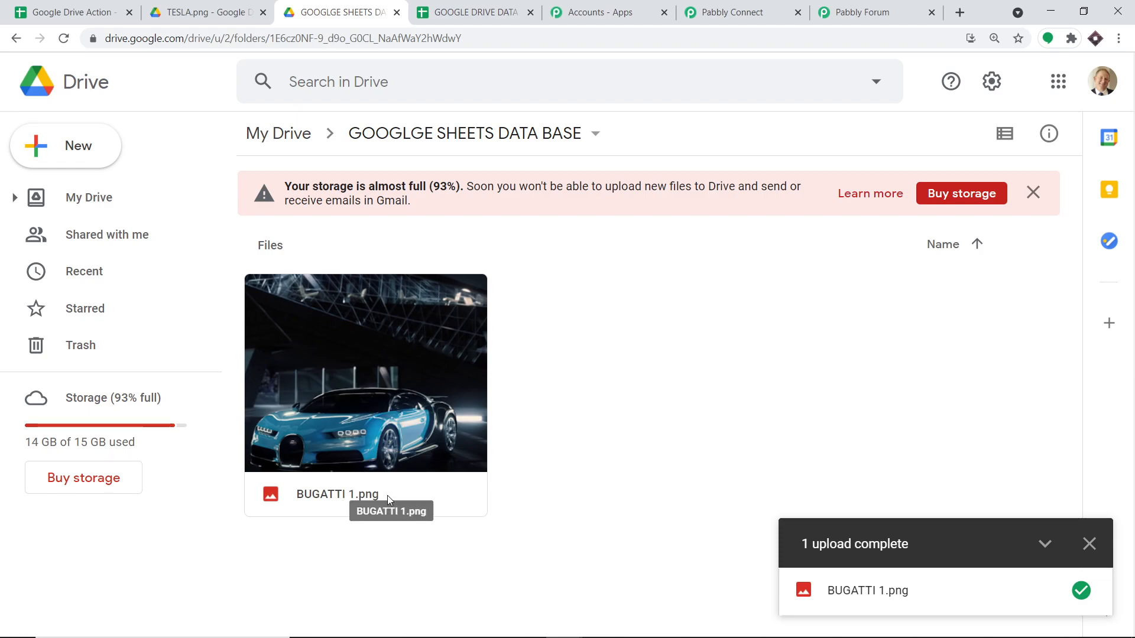
Back in Pabbly Connect, resend the trigger's test request and check the file title and dates in the API response
{"action": "left_click", "coordinate": [733, 12]}
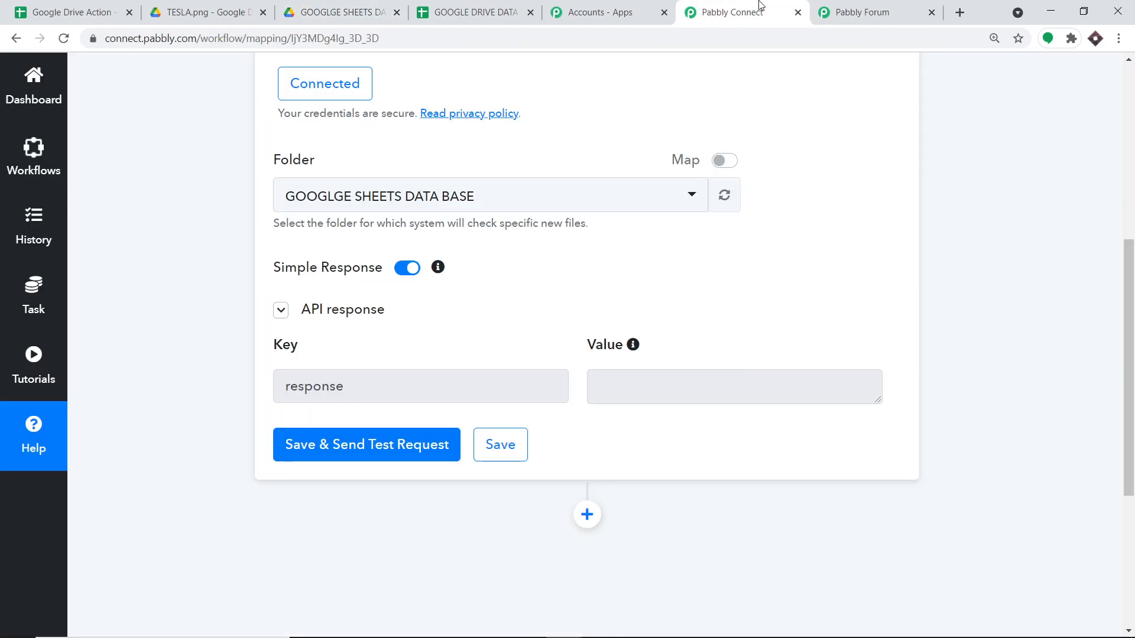
{"action": "left_click", "coordinate": [412, 454]}
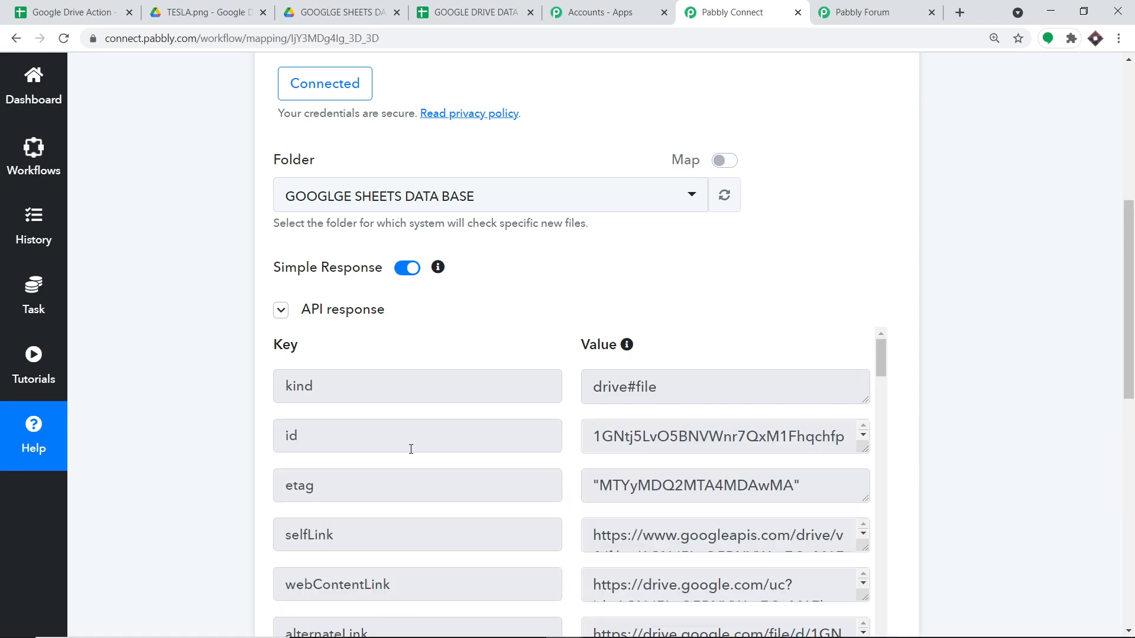
{"action": "scroll", "coordinate": [640, 459], "scroll_direction": "down", "scroll_amount": 2}
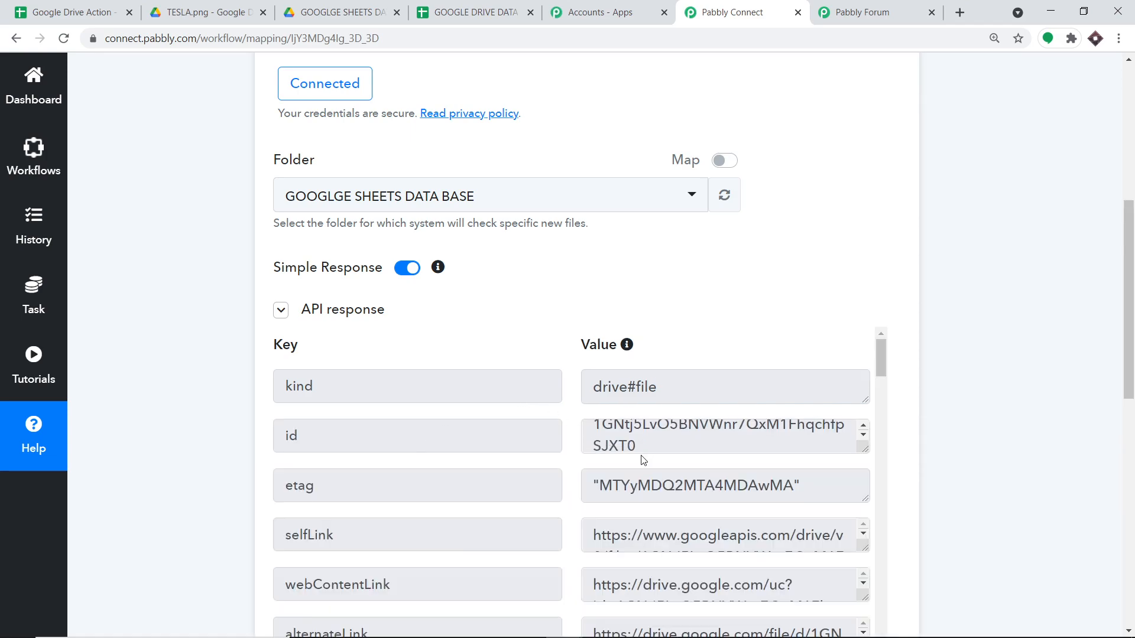
{"action": "left_click_drag", "start_coordinate": [1128, 302], "coordinate": [1113, 353]}
{"action": "scroll", "coordinate": [757, 343], "scroll_direction": "down", "scroll_amount": 6}
{"action": "left_click_drag", "start_coordinate": [709, 345], "coordinate": [592, 345]}
{"action": "scroll", "coordinate": [721, 307], "scroll_direction": "down", "scroll_amount": 4}
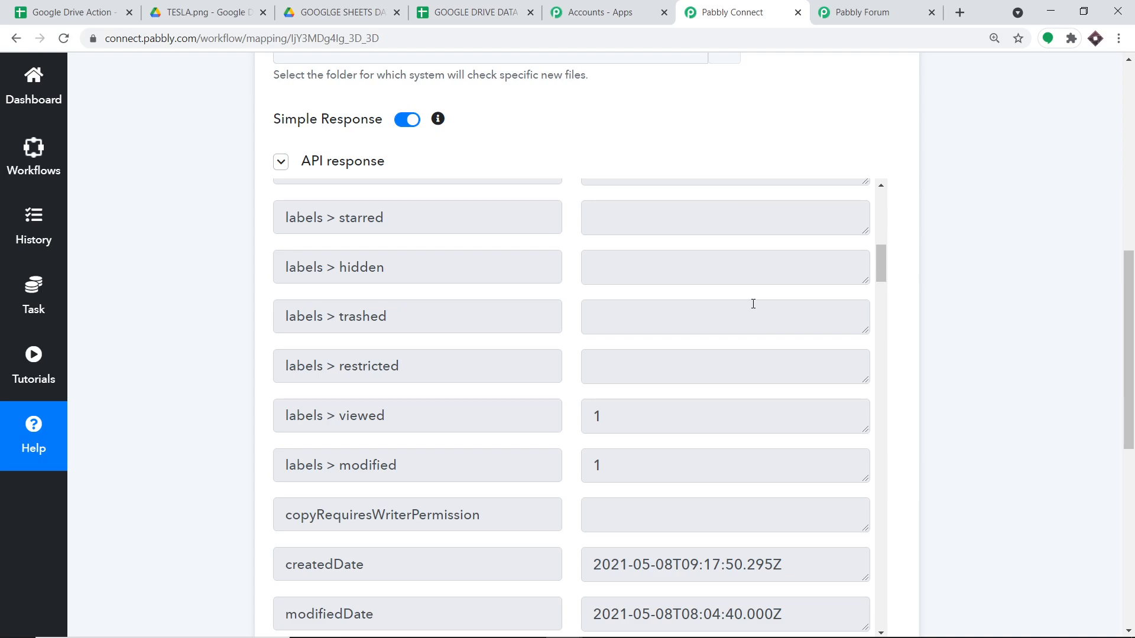
Add an action step after the trigger and choose Google Drive as its app
{"action": "left_click_drag", "start_coordinate": [1133, 242], "coordinate": [1132, 398]}
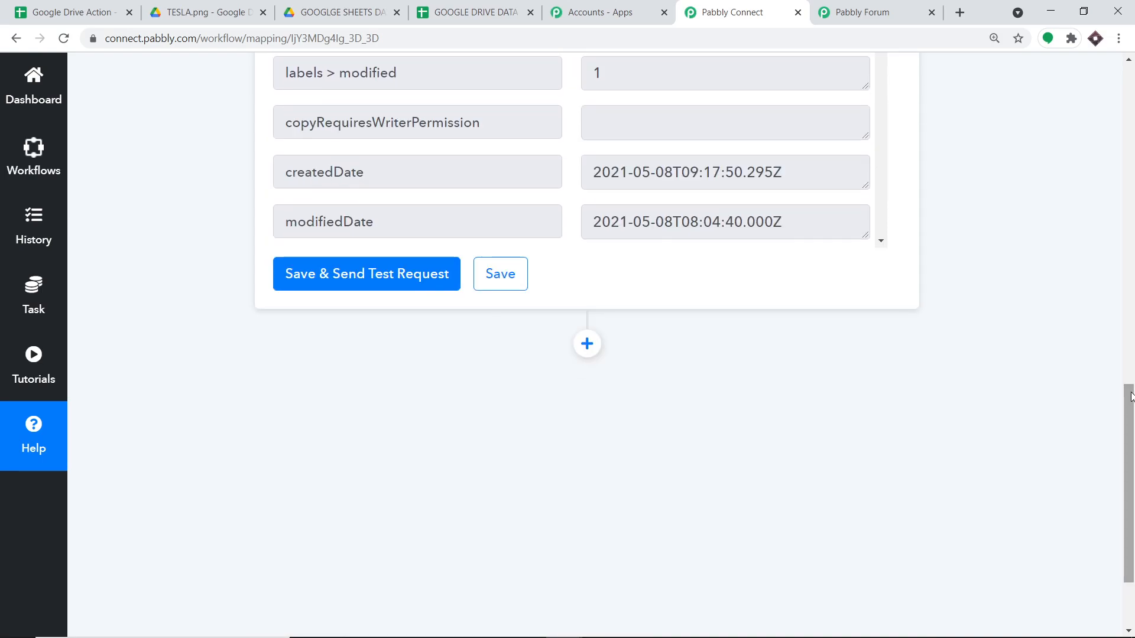
{"action": "scroll", "coordinate": [603, 281], "scroll_direction": "down", "scroll_amount": 1}
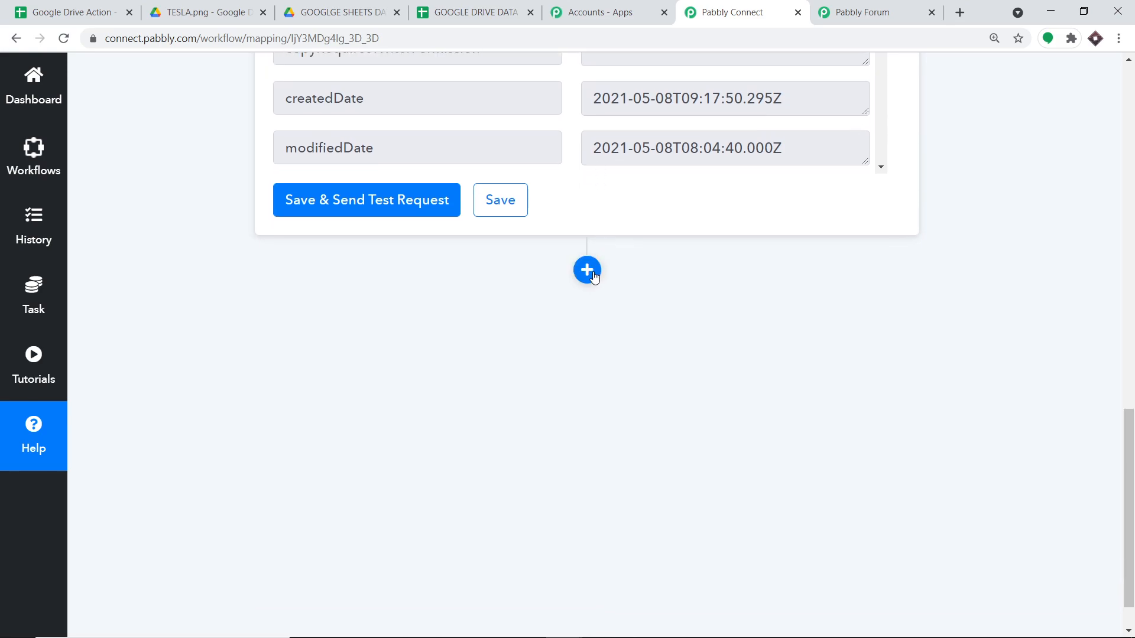
{"action": "left_click", "coordinate": [593, 273]}
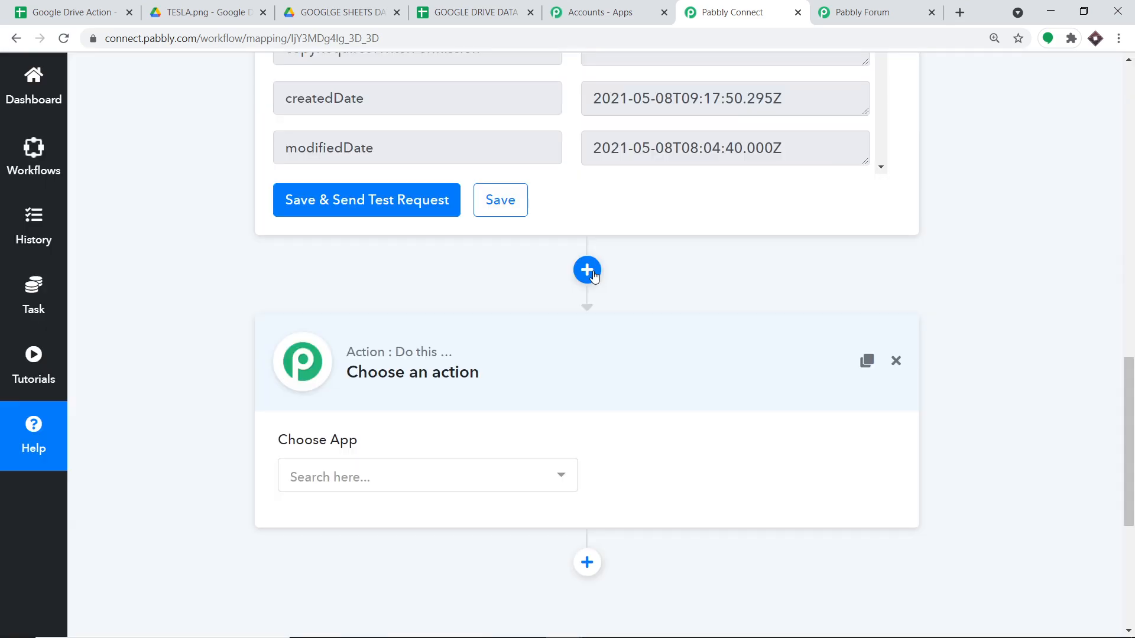
{"action": "left_click", "coordinate": [461, 481]}
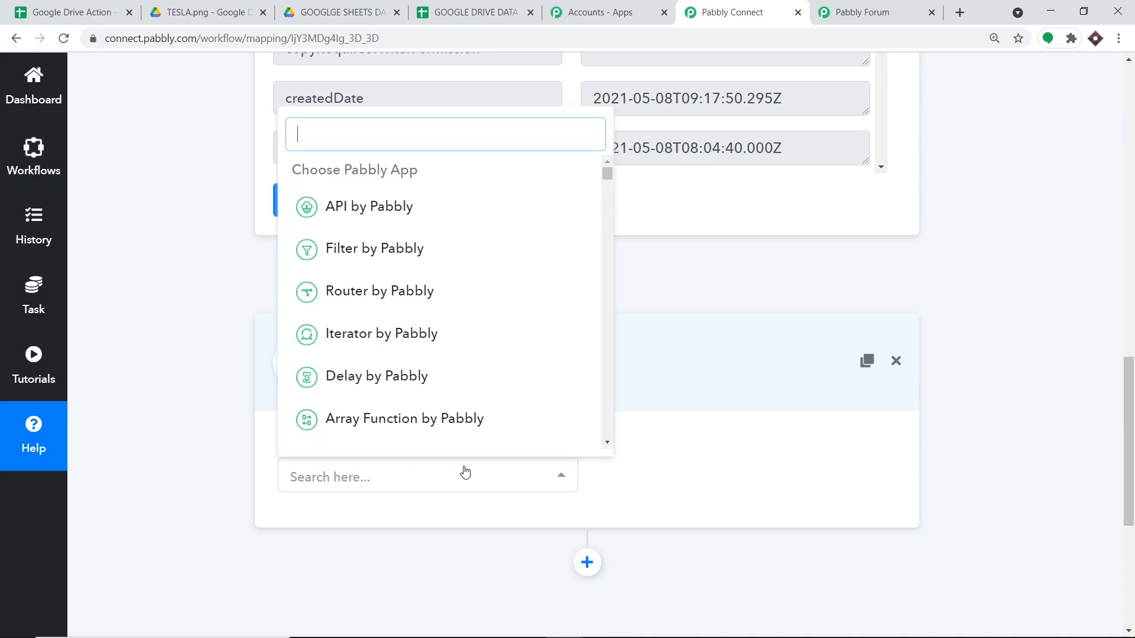
{"action": "type", "text": "GOOGLE"}
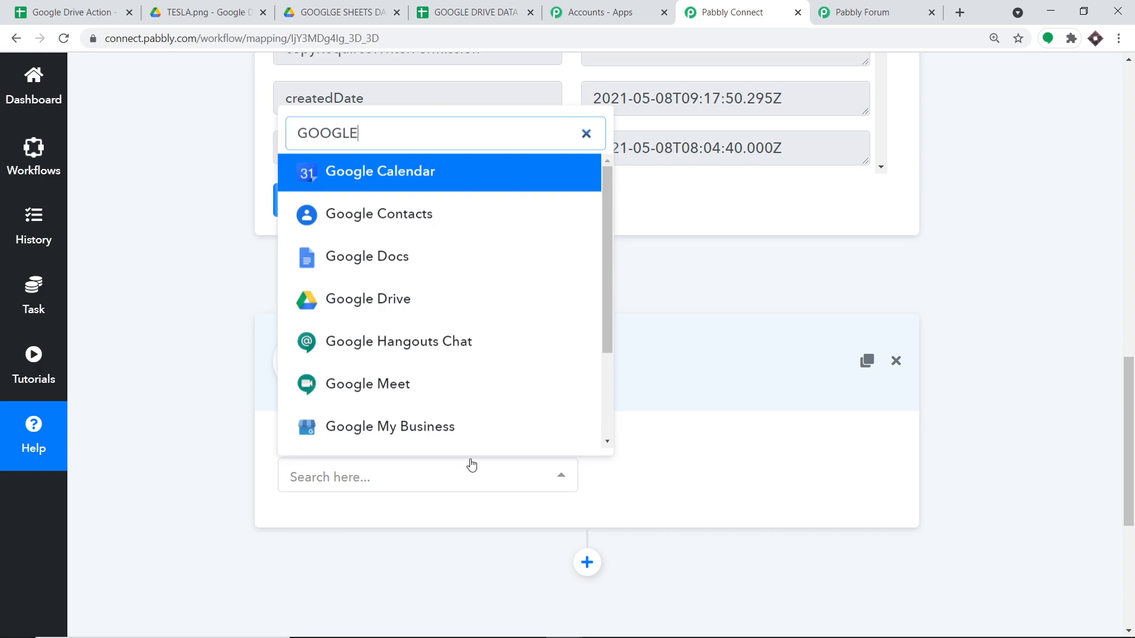
{"action": "left_click", "coordinate": [497, 307]}
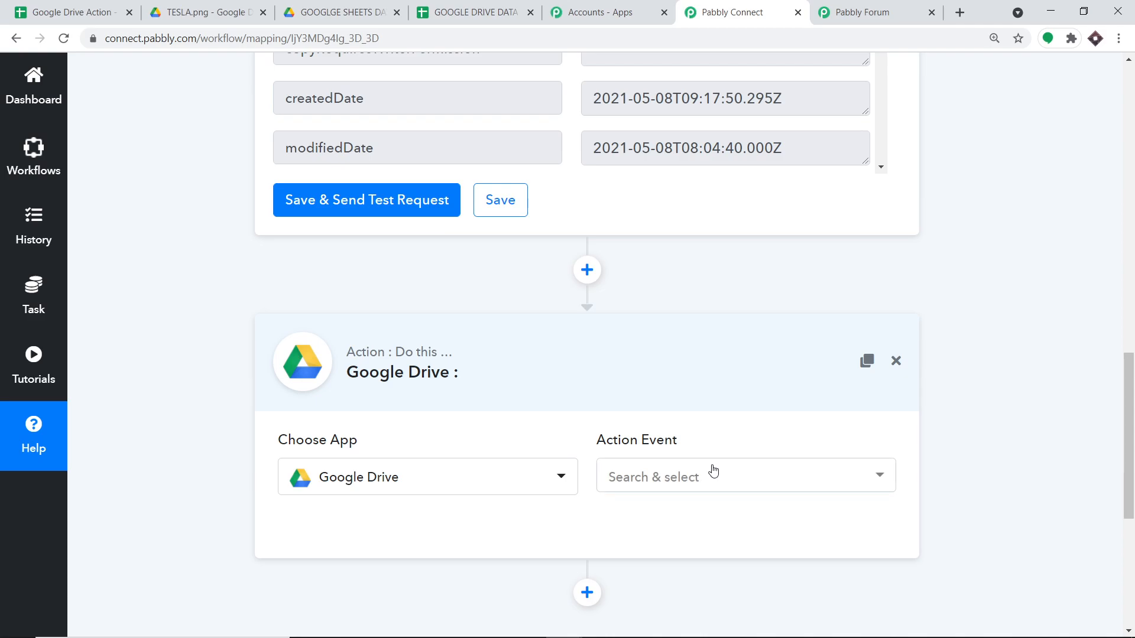
Set the Google Drive action's event to Share a File With Anyone
{"action": "left_click", "coordinate": [713, 471]}
{"action": "scroll", "coordinate": [780, 302], "scroll_direction": "down", "scroll_amount": 2}
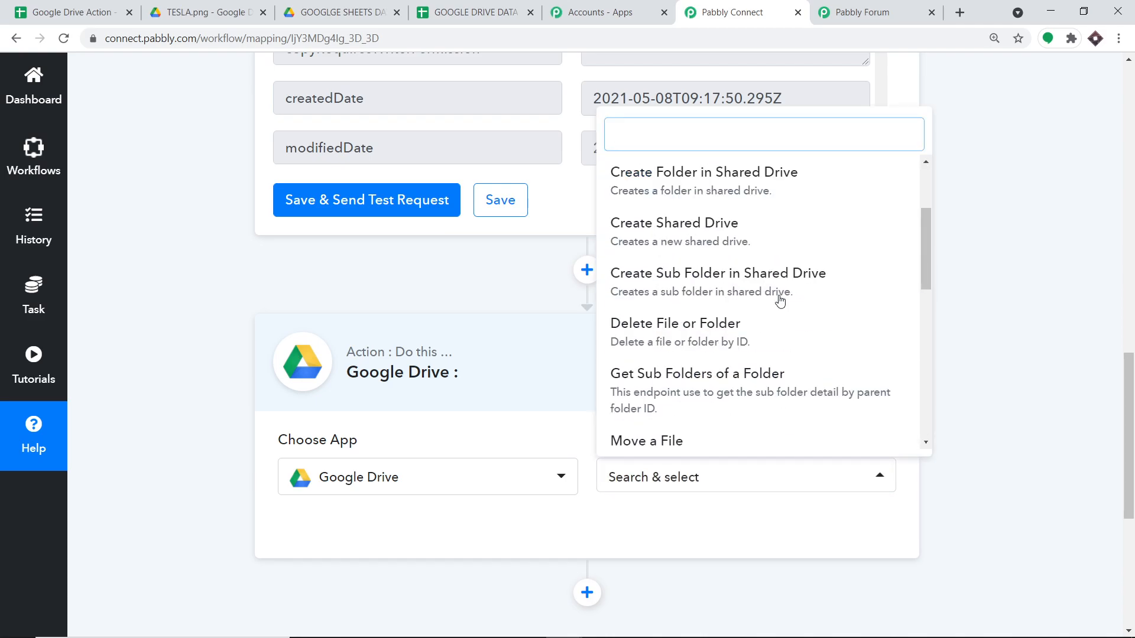
{"action": "scroll", "coordinate": [790, 314], "scroll_direction": "up", "scroll_amount": 1}
{"action": "scroll", "coordinate": [789, 307], "scroll_direction": "up", "scroll_amount": 1}
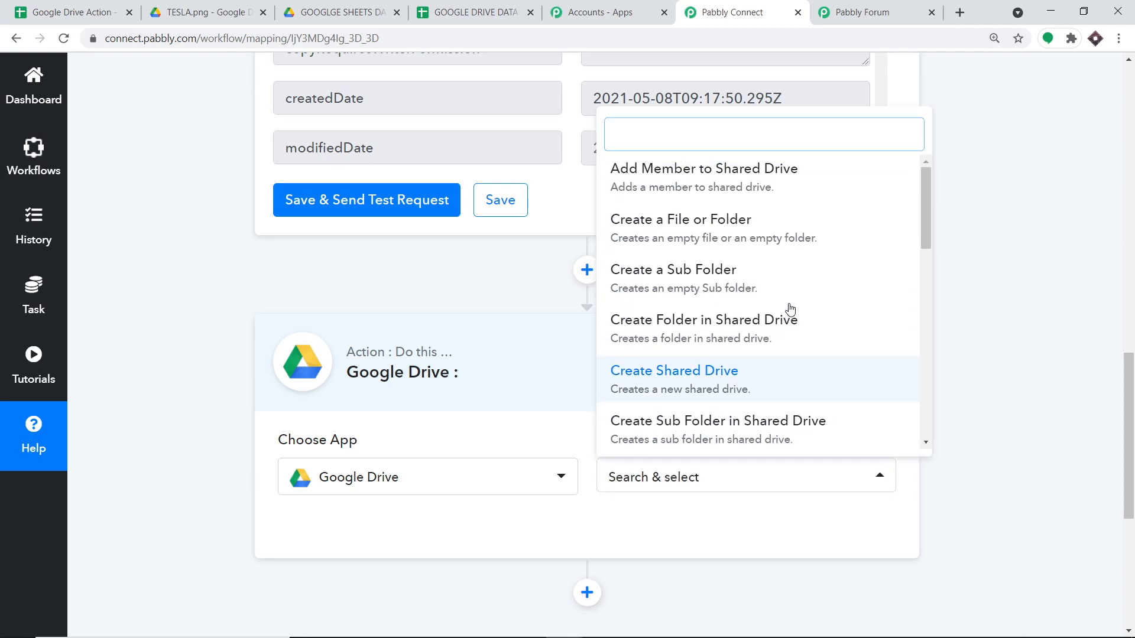
{"action": "scroll", "coordinate": [788, 313], "scroll_direction": "down", "scroll_amount": 7}
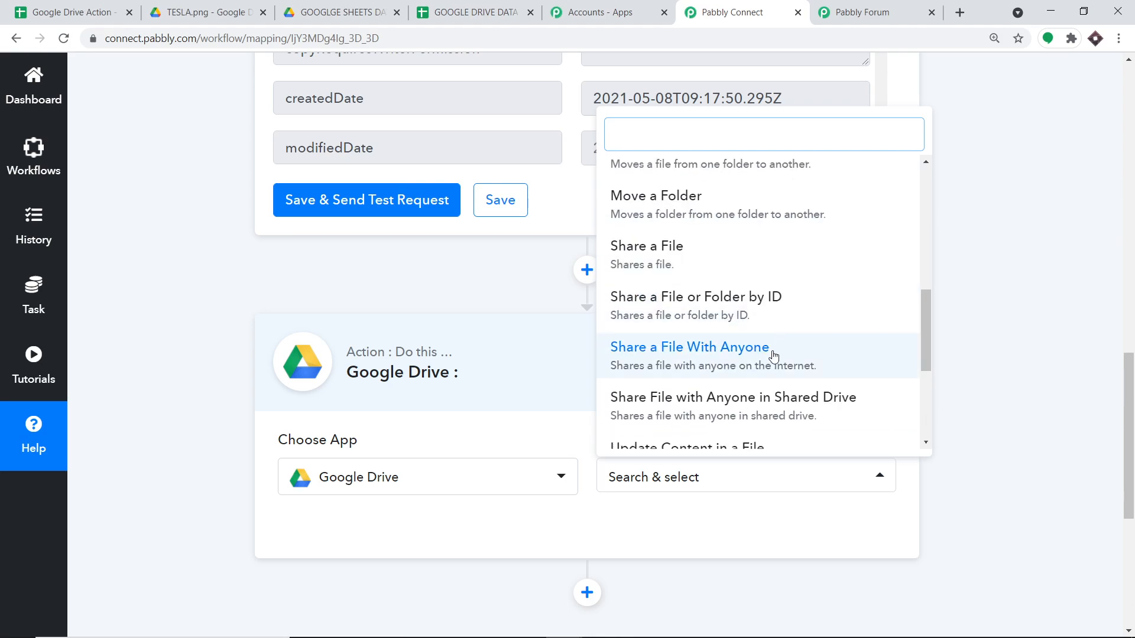
{"action": "left_click", "coordinate": [772, 355]}
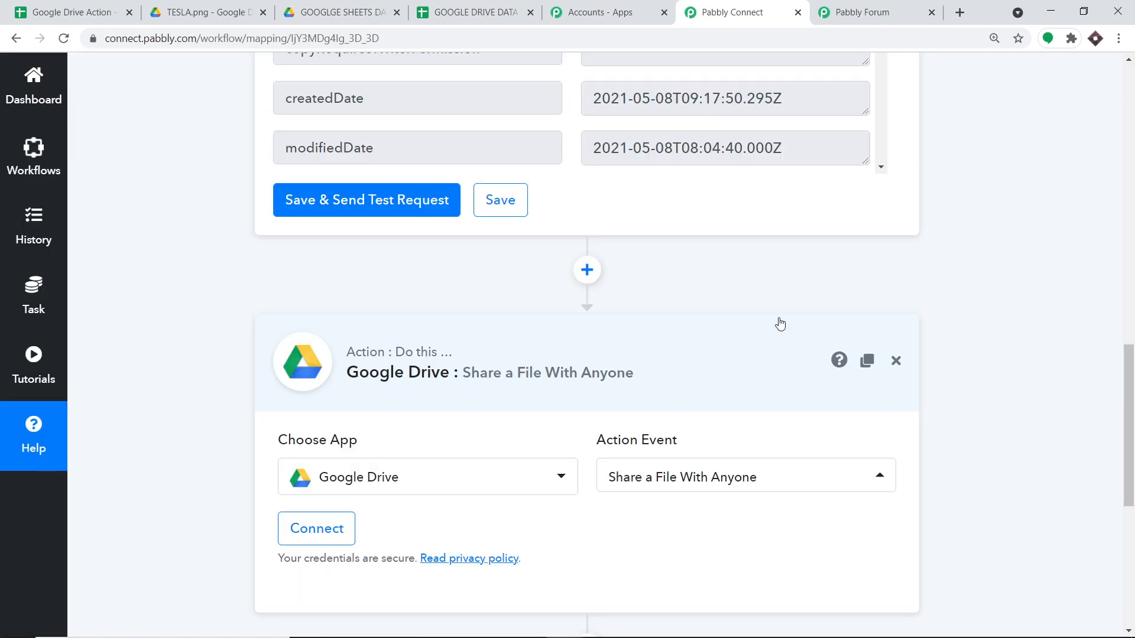
Connect the Google Drive action using the existing connection Google Drive #72 and save it
{"action": "left_click", "coordinate": [329, 307]}
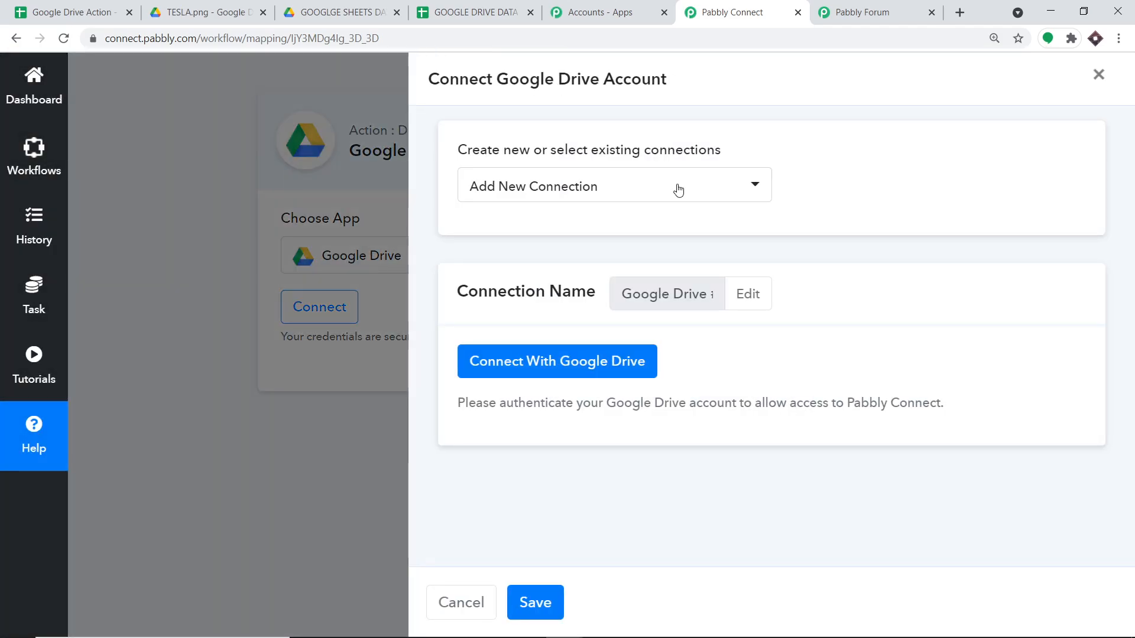
{"action": "left_click", "coordinate": [678, 190]}
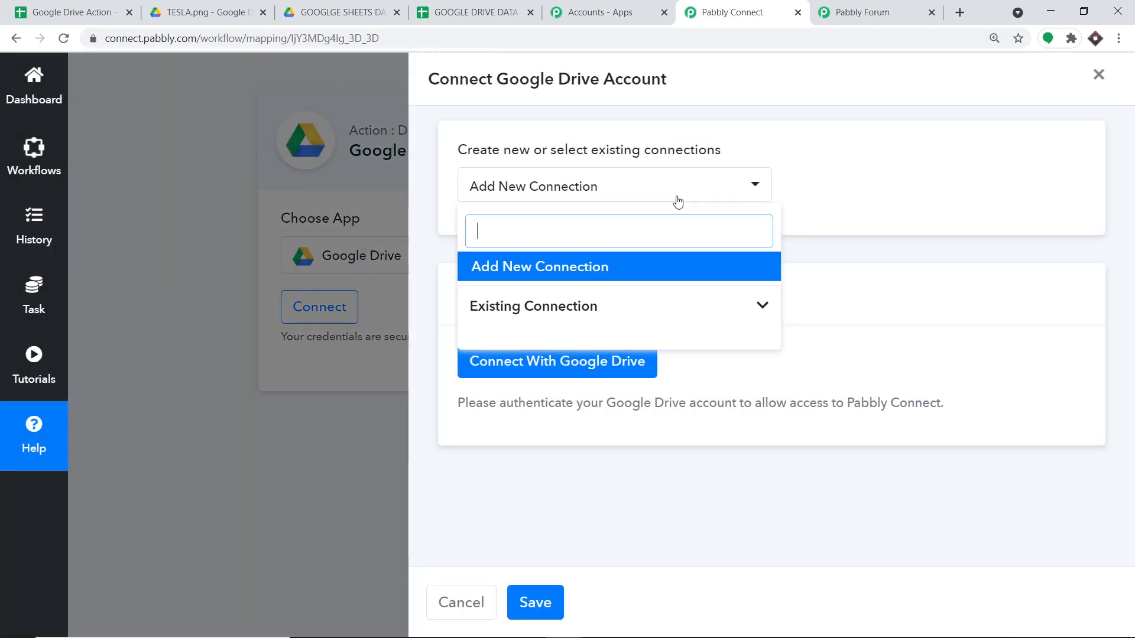
{"action": "left_click", "coordinate": [689, 307]}
{"action": "scroll", "coordinate": [763, 298], "scroll_direction": "down", "scroll_amount": 5}
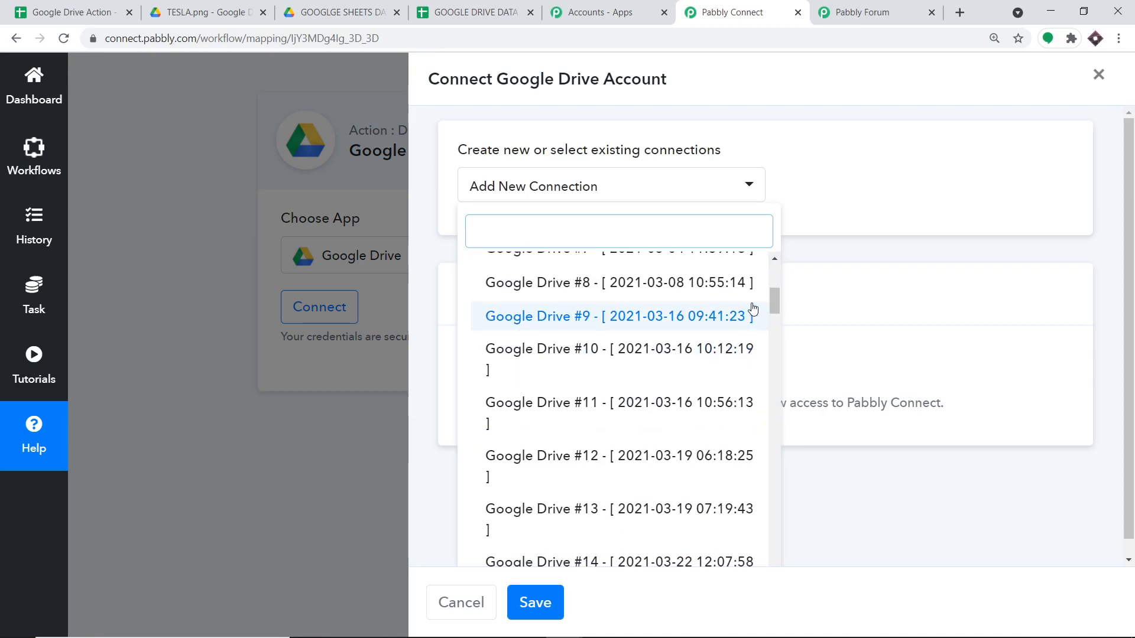
{"action": "left_click_drag", "start_coordinate": [774, 304], "coordinate": [763, 582]}
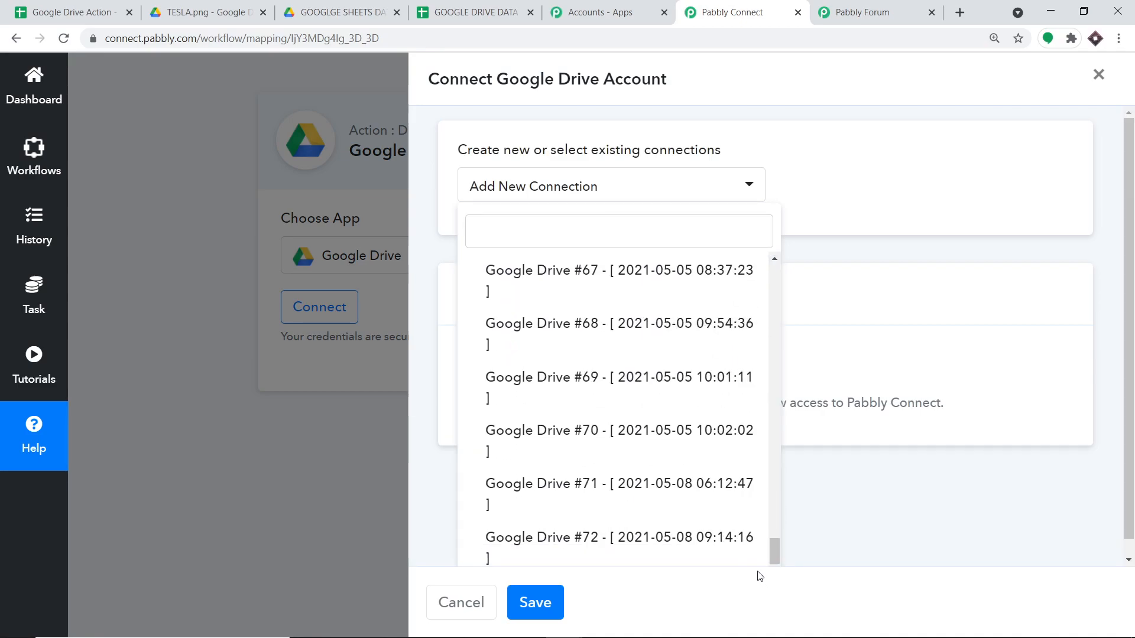
{"action": "left_click", "coordinate": [702, 543]}
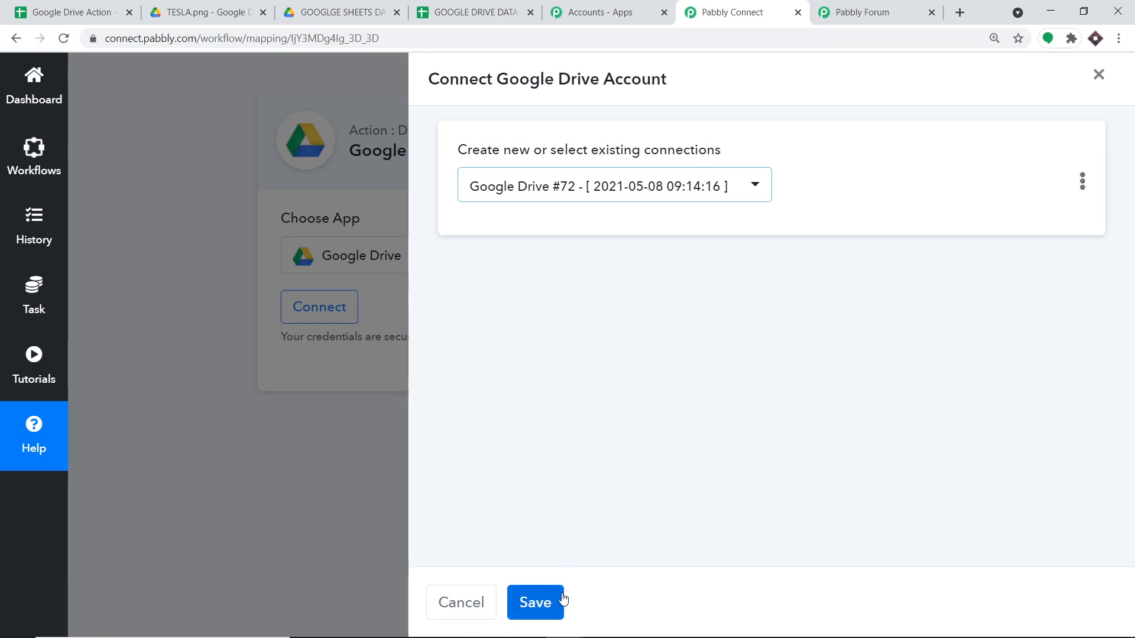
{"action": "left_click", "coordinate": [535, 602]}
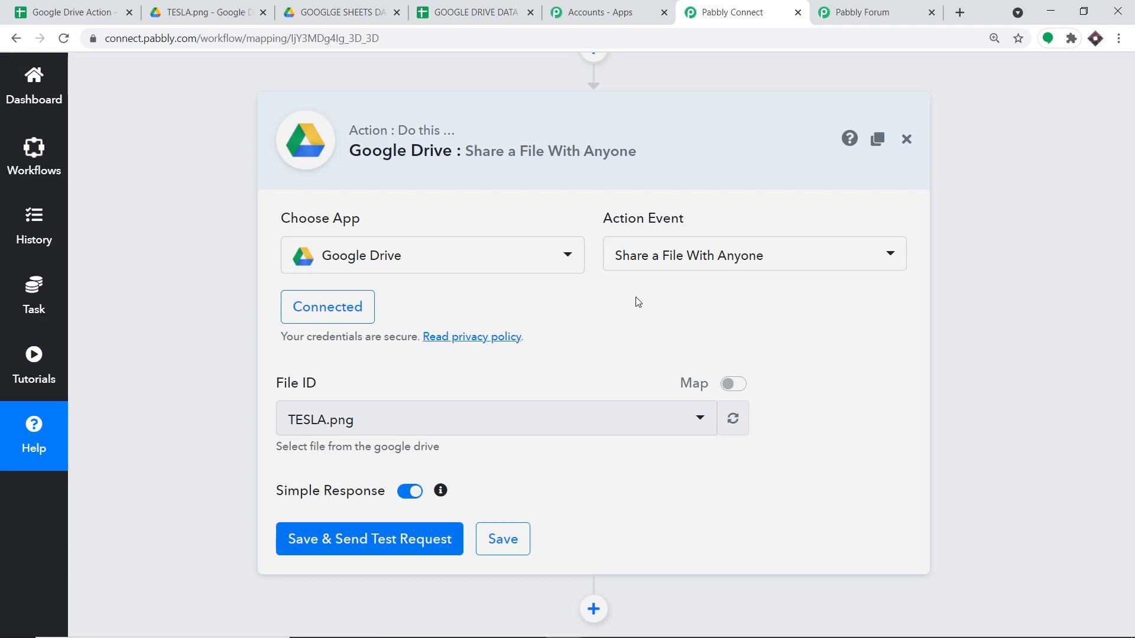
{"action": "scroll", "coordinate": [625, 337], "scroll_direction": "up", "scroll_amount": 2}
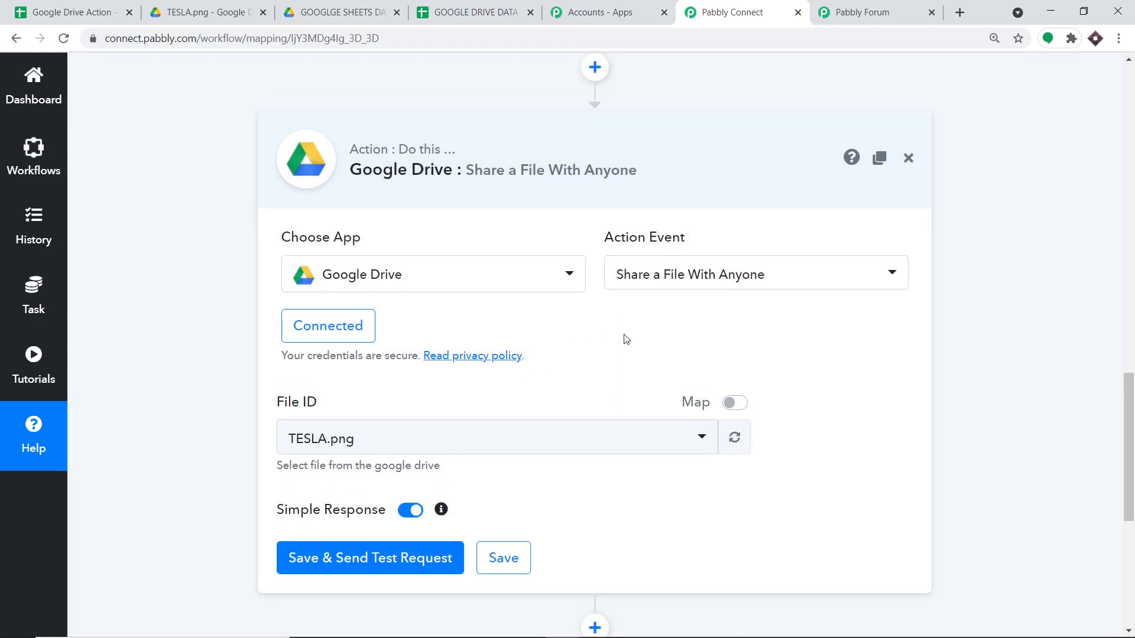
{"action": "scroll", "coordinate": [628, 328], "scroll_direction": "down", "scroll_amount": 2}
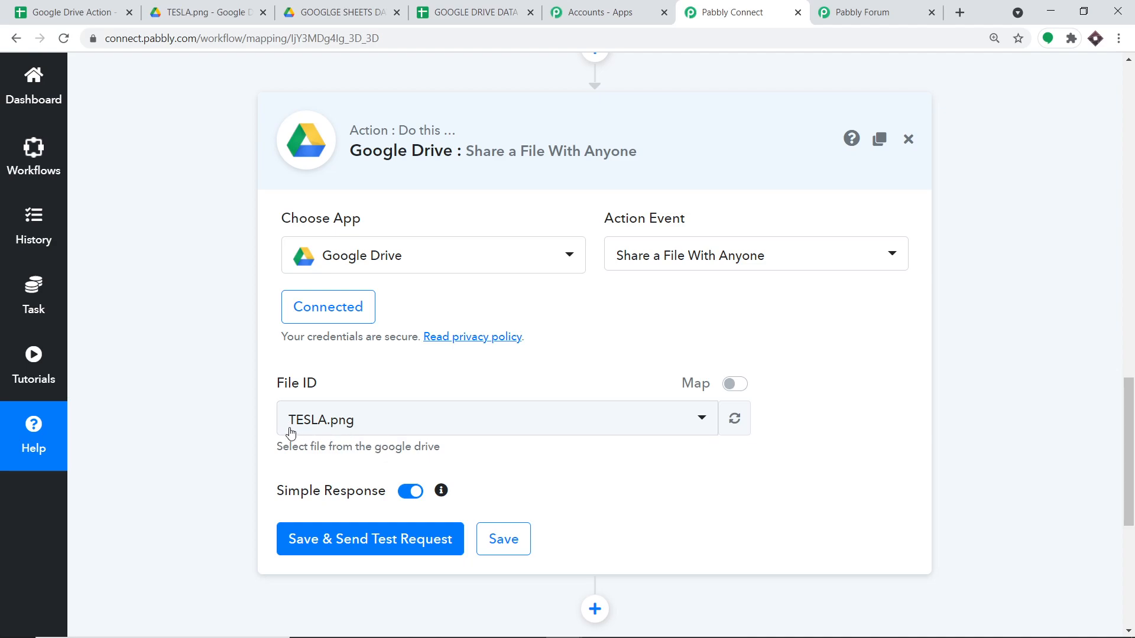
Enable mapping for the Google Drive action's File ID and clear the preselected TESLA.png file
{"action": "left_click", "coordinate": [740, 385]}
{"action": "left_click_drag", "start_coordinate": [574, 420], "coordinate": [272, 427]}
{"action": "key", "text": "BackSpace"}
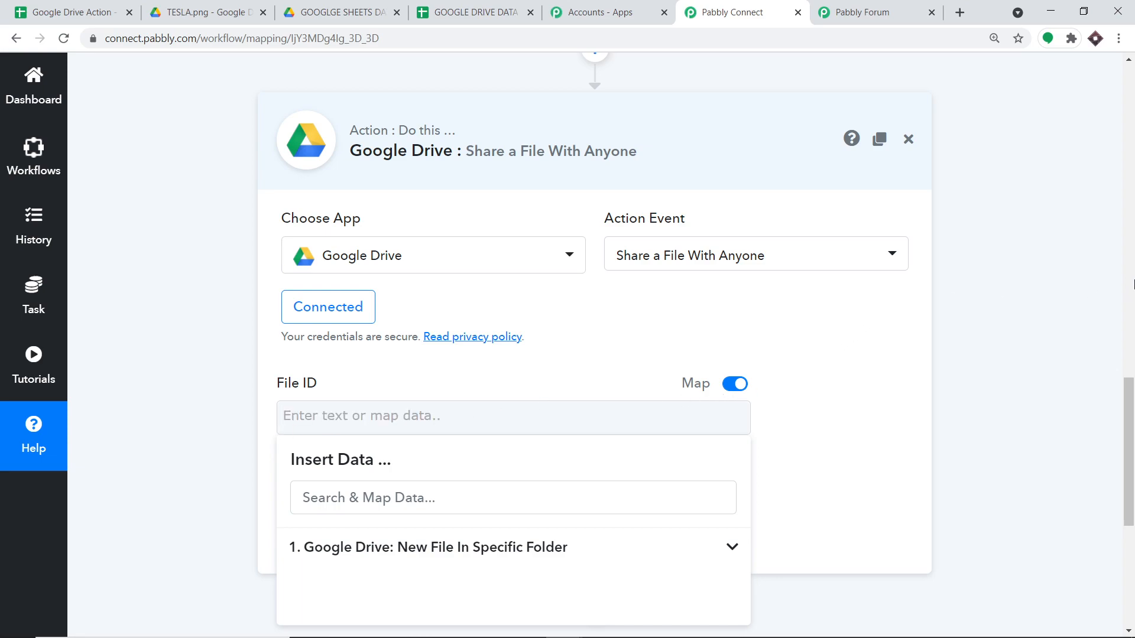
{"action": "left_click", "coordinate": [1134, 288]}
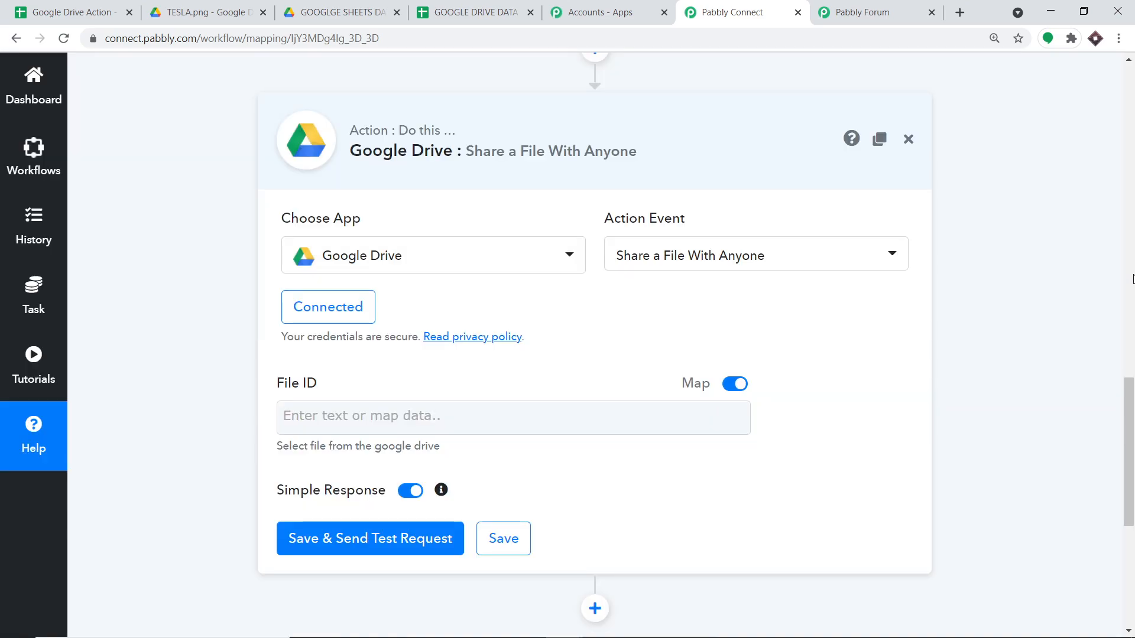
Check the file's id value in the trigger's API response
{"action": "scroll", "coordinate": [1134, 278], "scroll_direction": "up", "scroll_amount": 10}
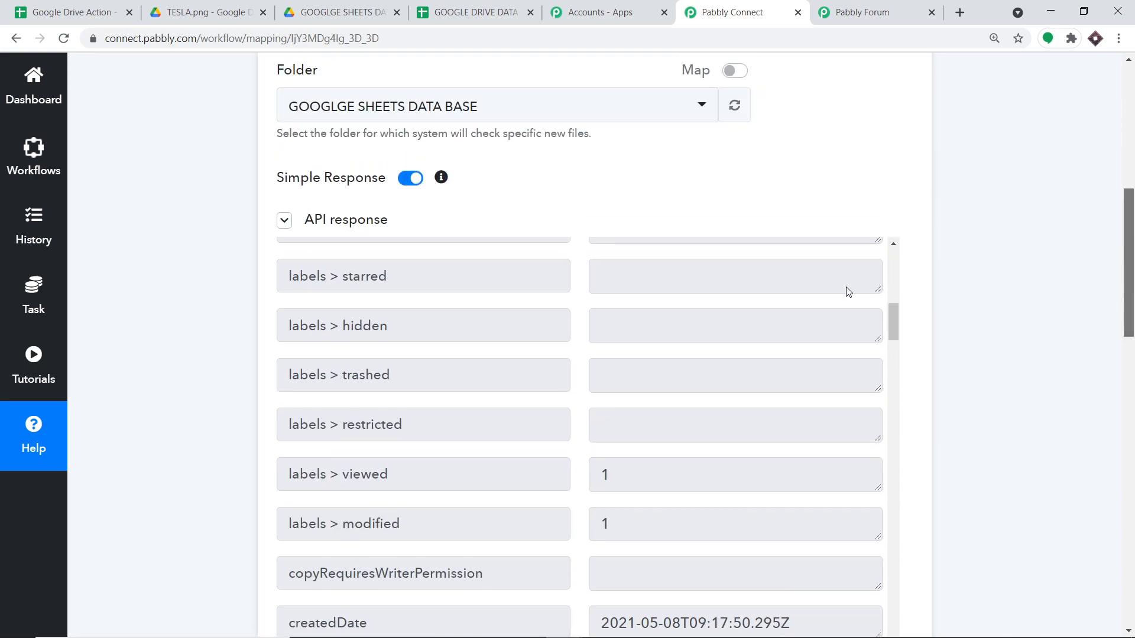
{"action": "scroll", "coordinate": [849, 292], "scroll_direction": "up", "scroll_amount": 10}
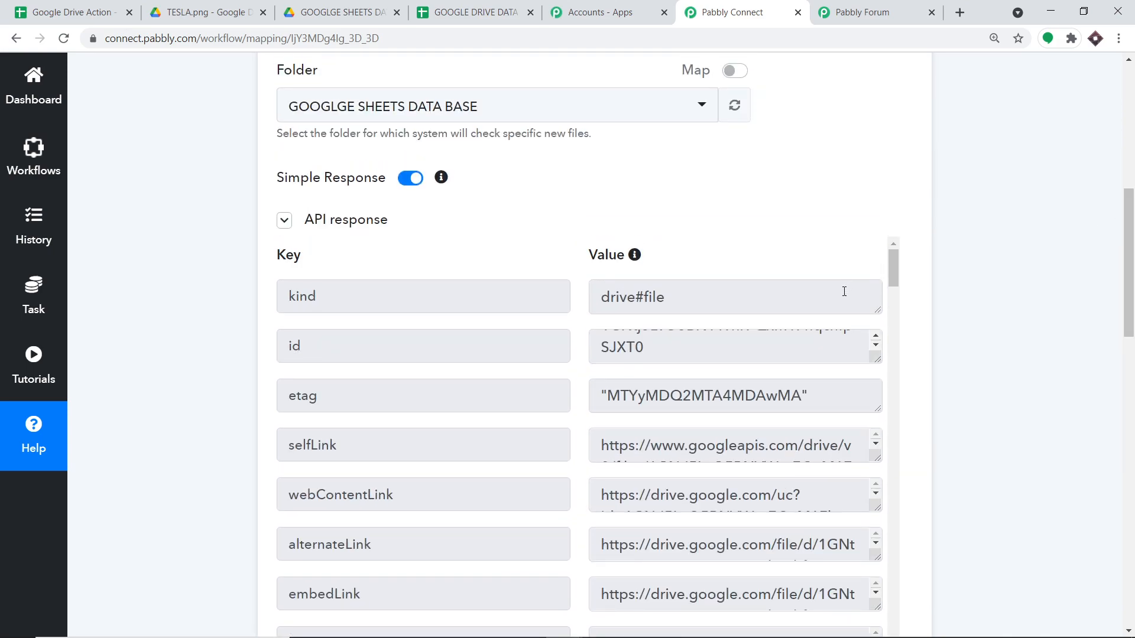
{"action": "left_click", "coordinate": [875, 335]}
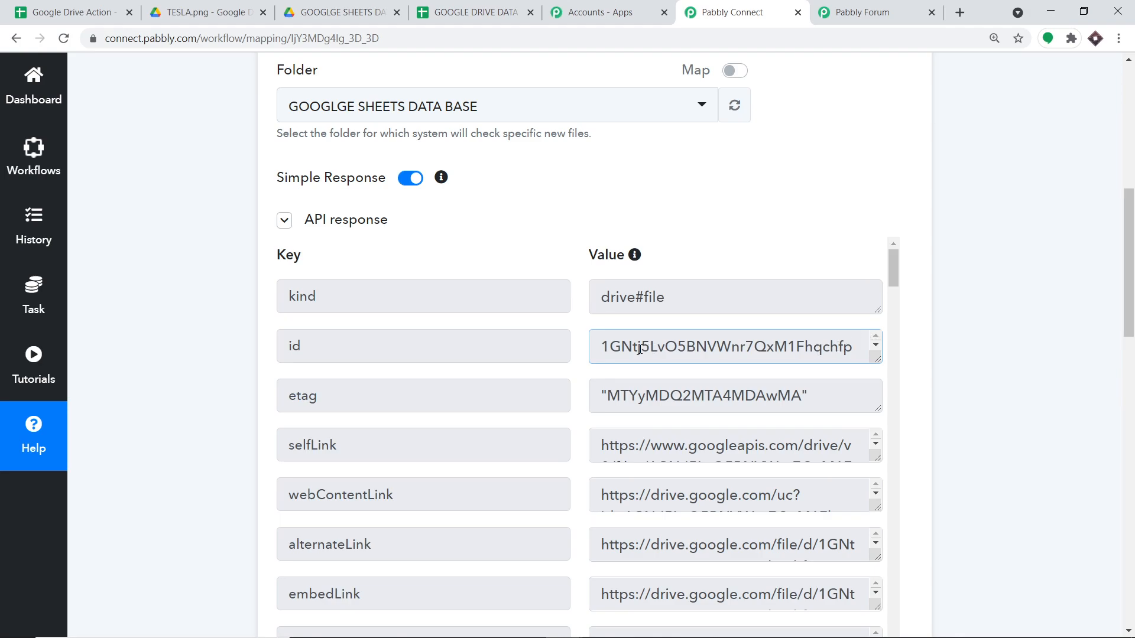
Map the id from the New File In Specific Folder trigger into the sharing action's File ID
{"action": "scroll", "coordinate": [1134, 412], "scroll_direction": "down", "scroll_amount": 12}
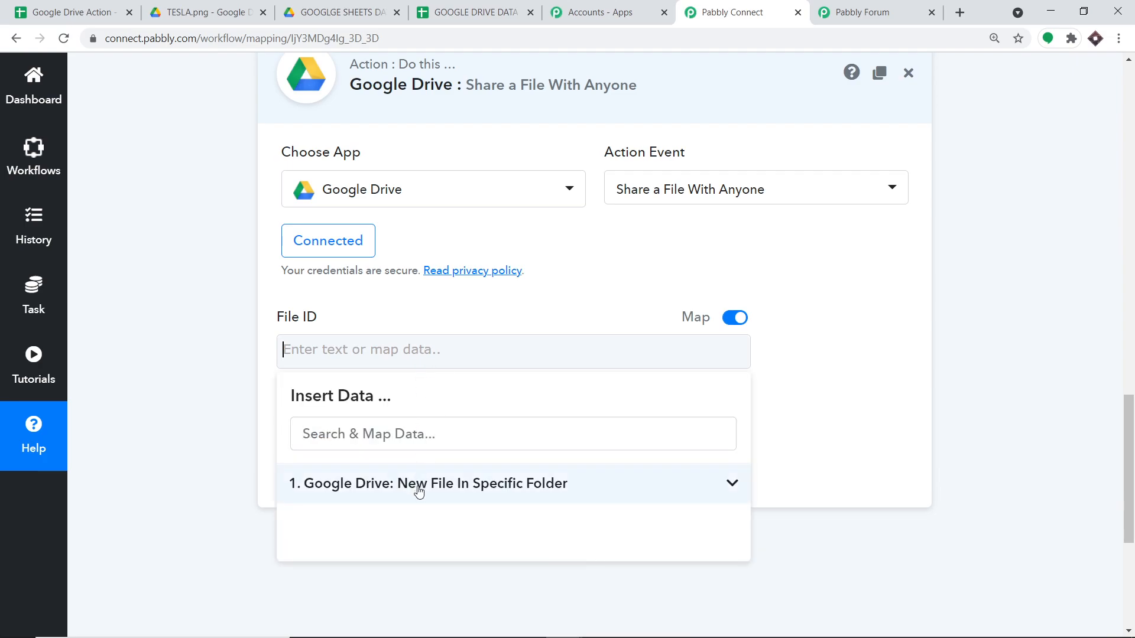
{"action": "left_click", "coordinate": [418, 490]}
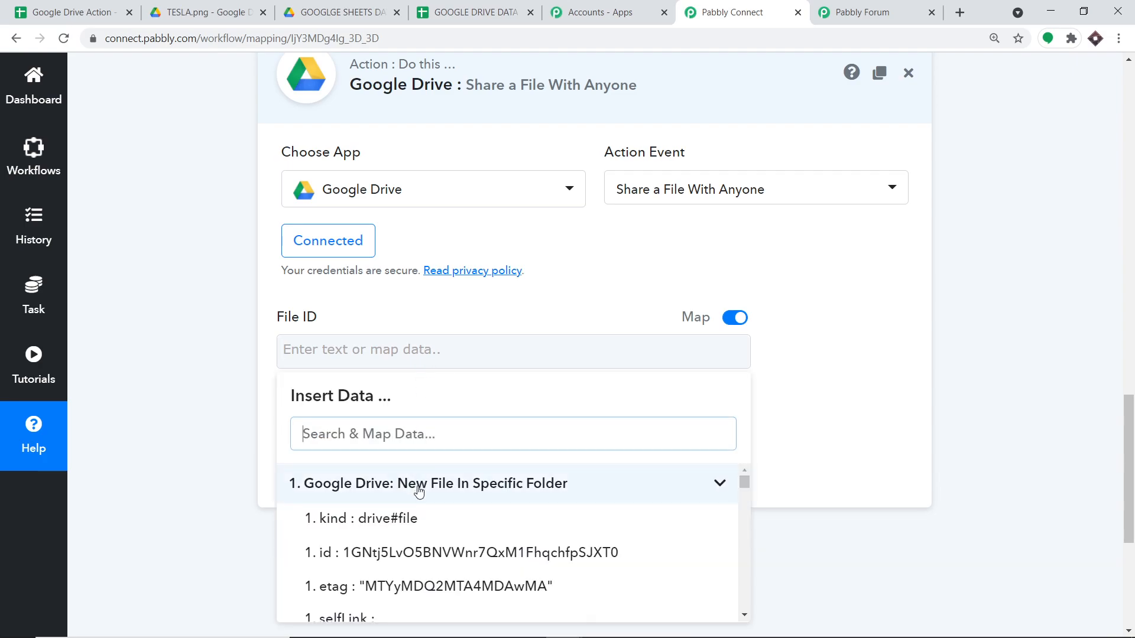
{"action": "left_click", "coordinate": [408, 553]}
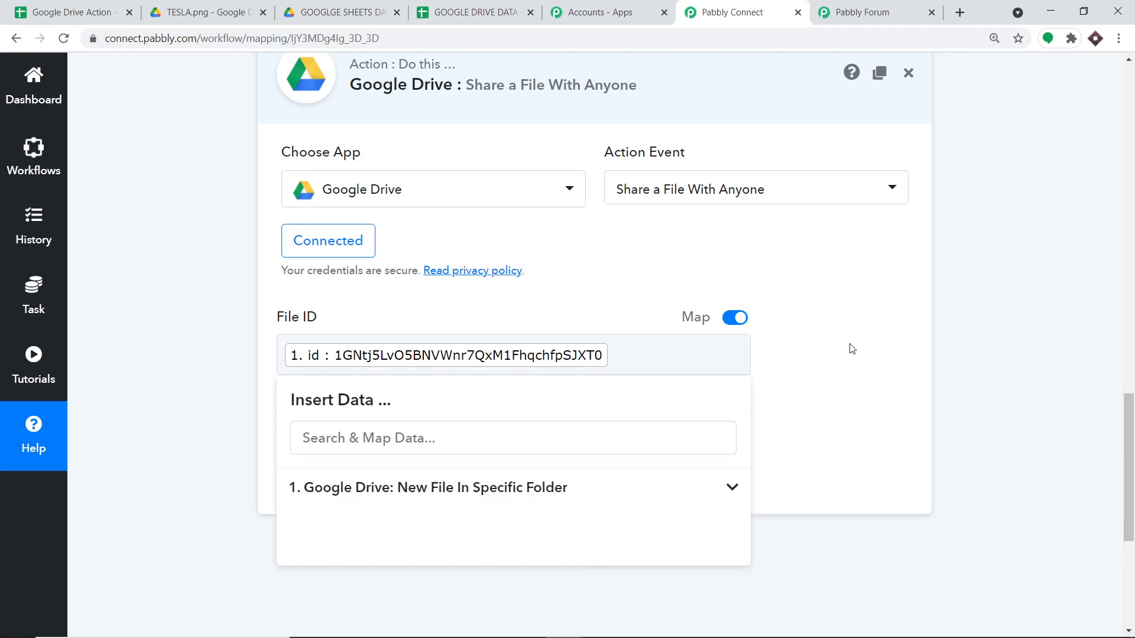
{"action": "left_click", "coordinate": [850, 349]}
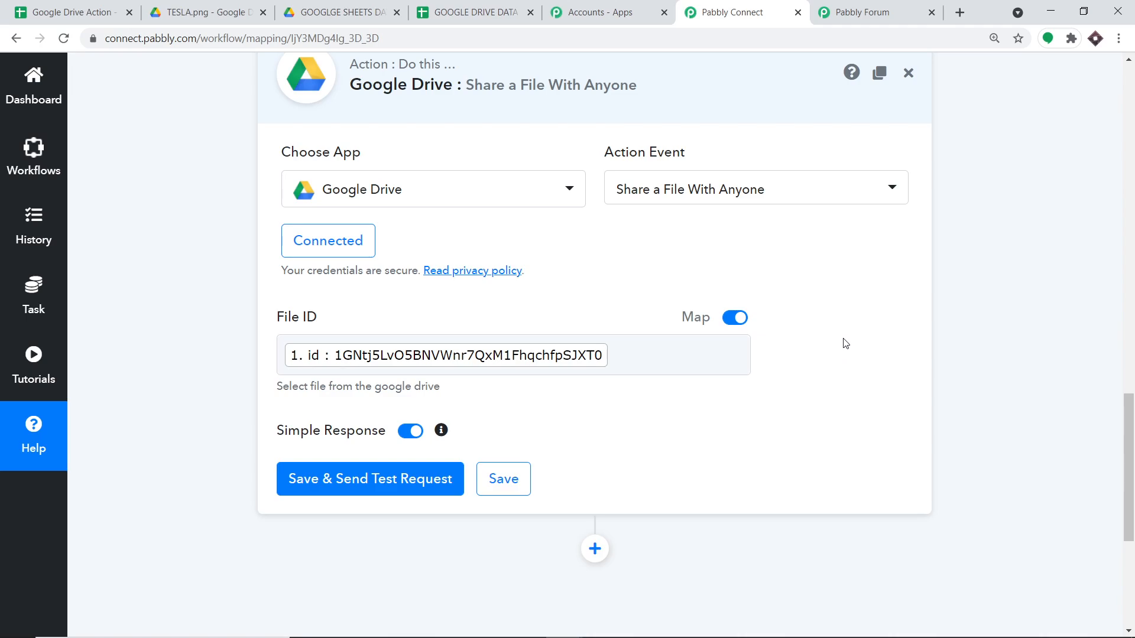
Save the Share a File With Anyone action and send its test request
{"action": "scroll", "coordinate": [830, 306], "scroll_direction": "up", "scroll_amount": 1}
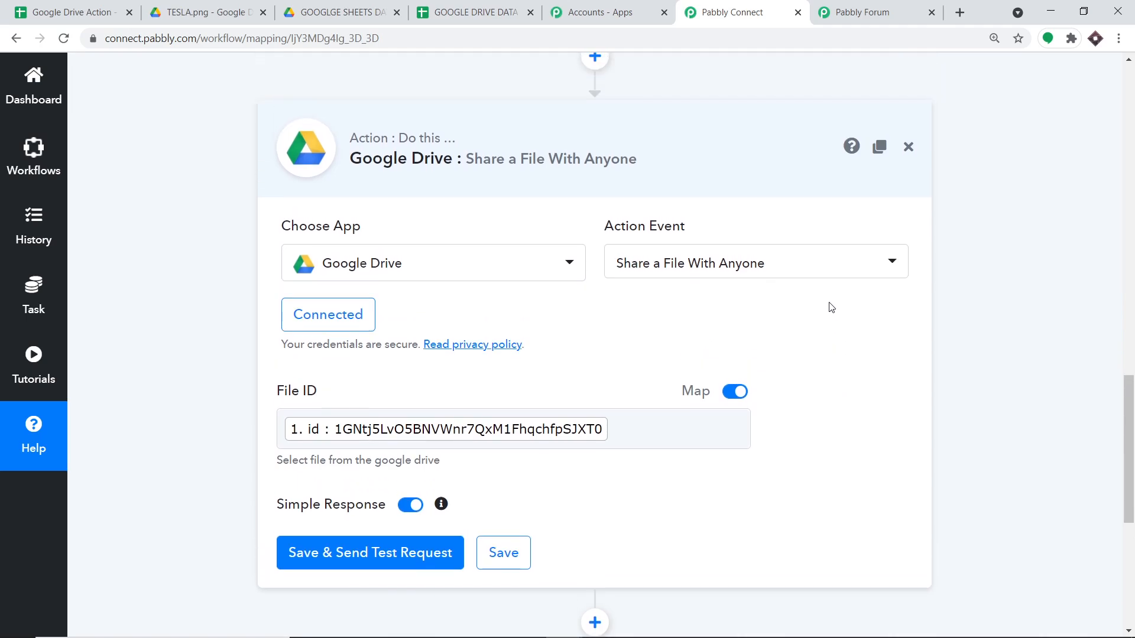
{"action": "scroll", "coordinate": [833, 308], "scroll_direction": "down", "scroll_amount": 2}
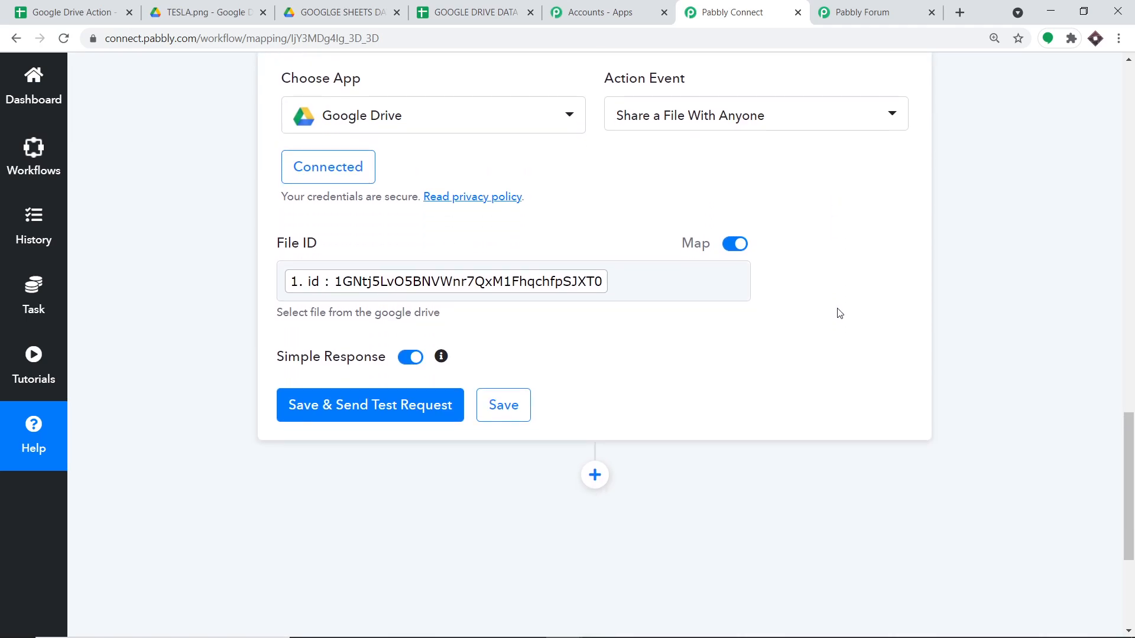
{"action": "left_click", "coordinate": [357, 407]}
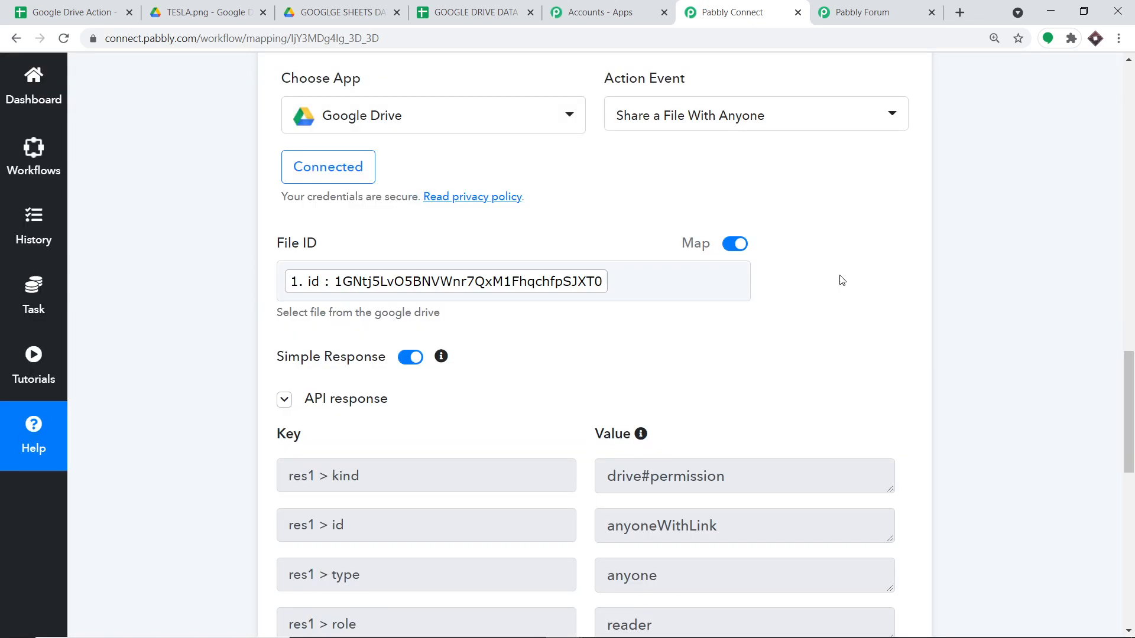
Copy the full webViewLink URL of the shared file from the sharing action's API response
{"action": "scroll", "coordinate": [807, 375], "scroll_direction": "down", "scroll_amount": 6}
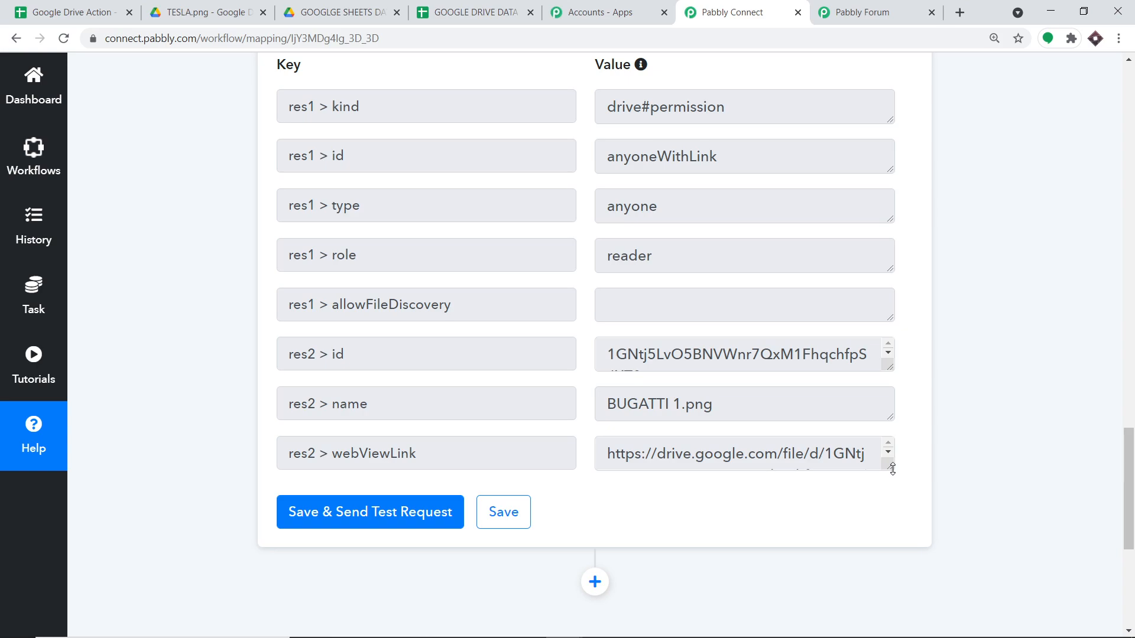
{"action": "left_click_drag", "start_coordinate": [893, 468], "coordinate": [894, 508]}
{"action": "left_click_drag", "start_coordinate": [811, 500], "coordinate": [595, 449]}
{"action": "key", "text": "ctrl+c"}
{"action": "right_click", "coordinate": [609, 457]}
{"action": "left_click", "coordinate": [623, 465]}
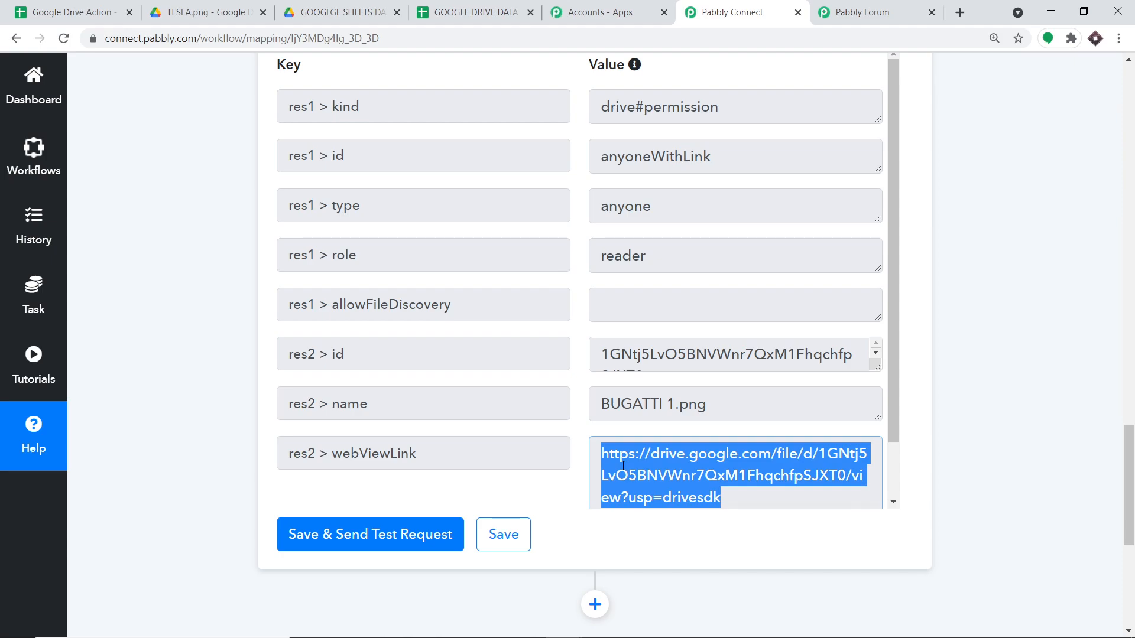
Open the copied file link in an incognito window to check public access, and return to Pabbly Connect
{"action": "key", "text": "ctrl+shift+n"}
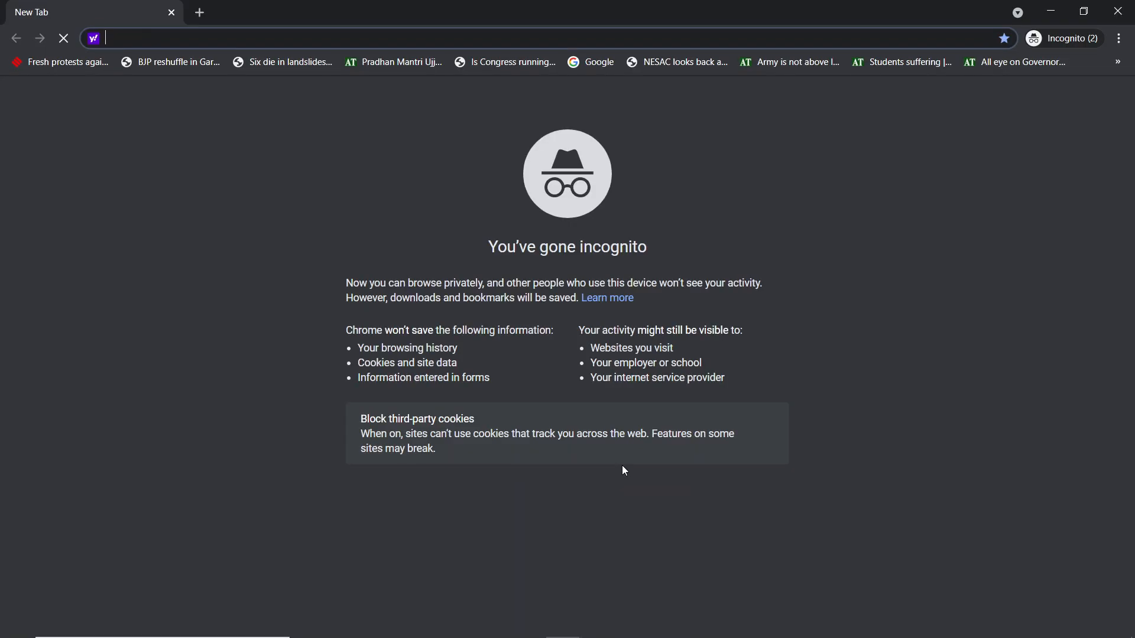
{"action": "key", "text": "ctrl+v"}
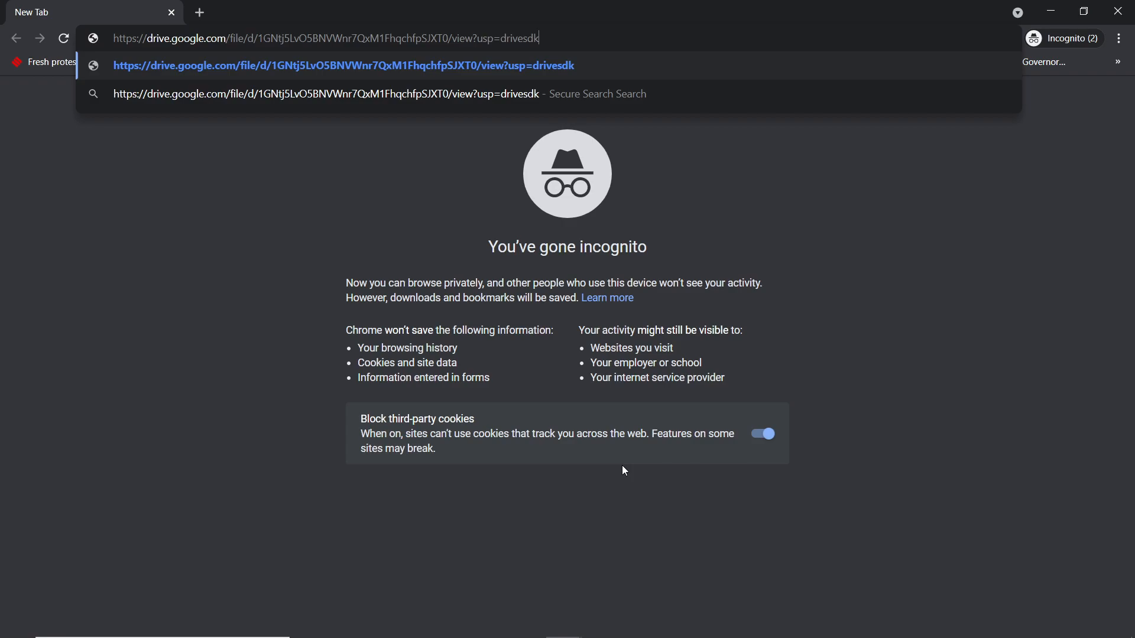
{"action": "key", "text": "Return"}
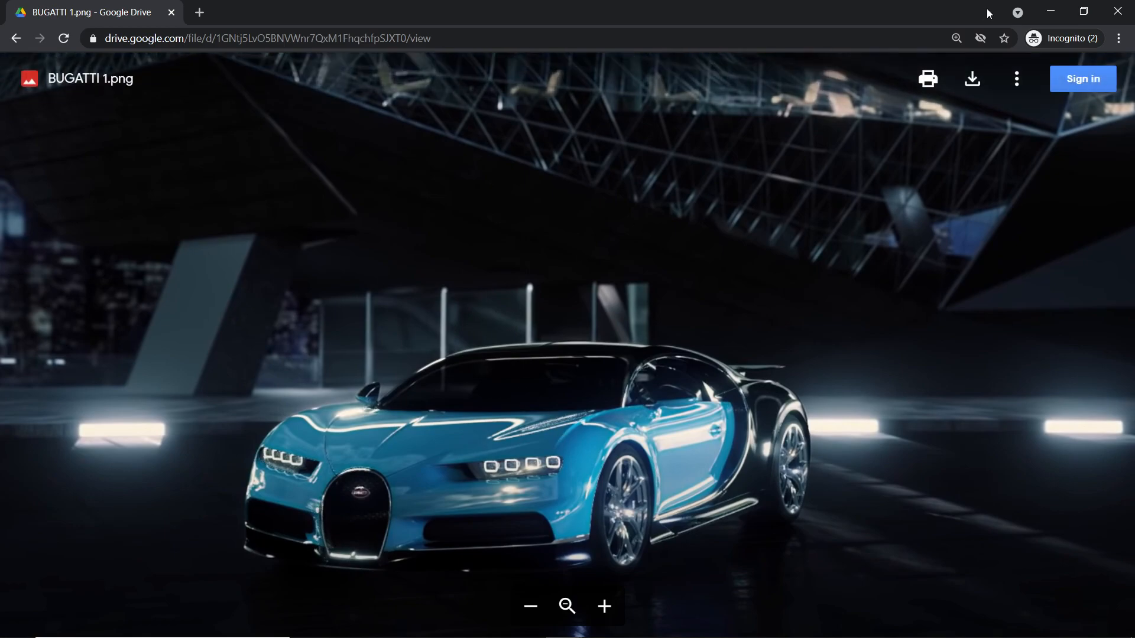
{"action": "left_click", "coordinate": [1051, 11]}
{"action": "key", "text": "ctrl+a"}
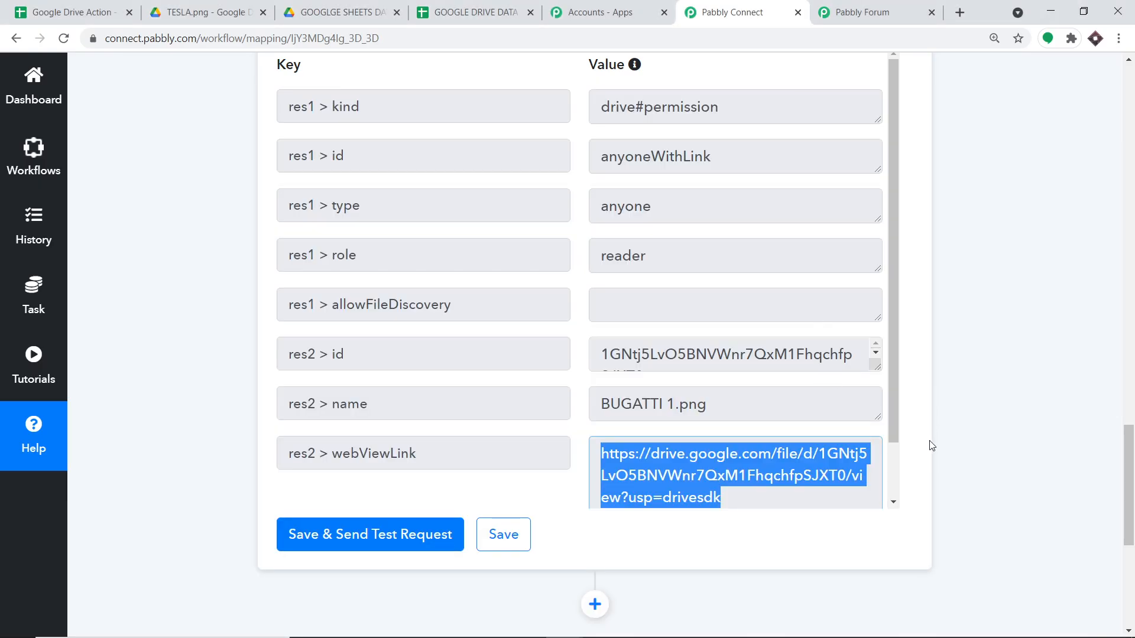
Add an action step after the file sharing action and choose Google Sheets as its app
{"action": "left_click_drag", "start_coordinate": [1119, 474], "coordinate": [1119, 553]}
{"action": "left_click", "coordinate": [594, 232]}
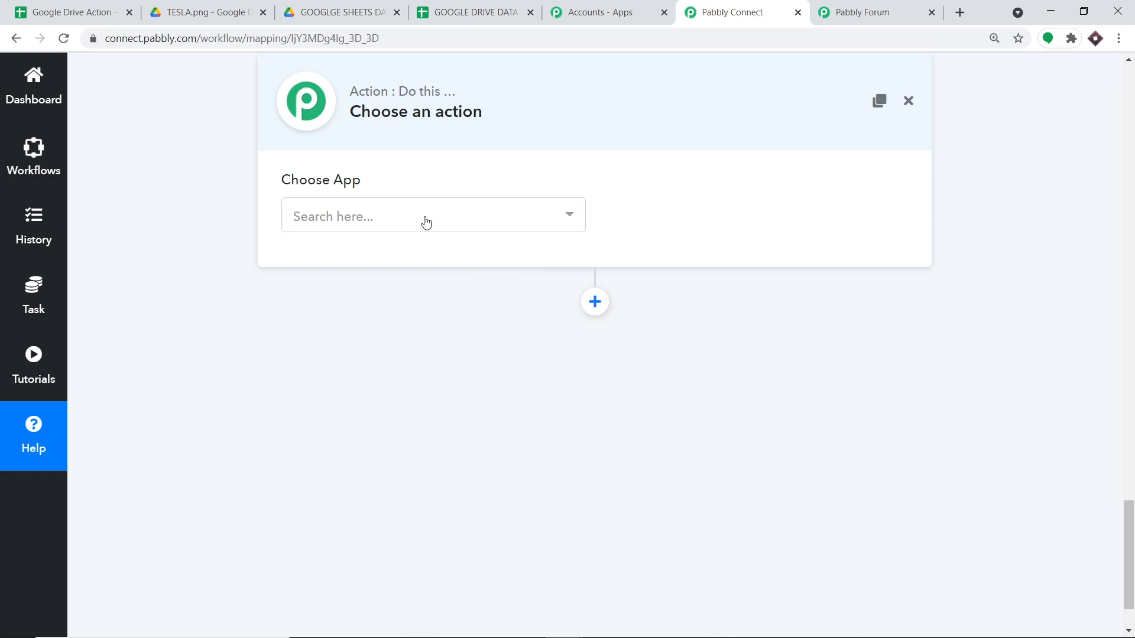
{"action": "left_click", "coordinate": [426, 223]}
{"action": "type", "text": "GOOGLE"}
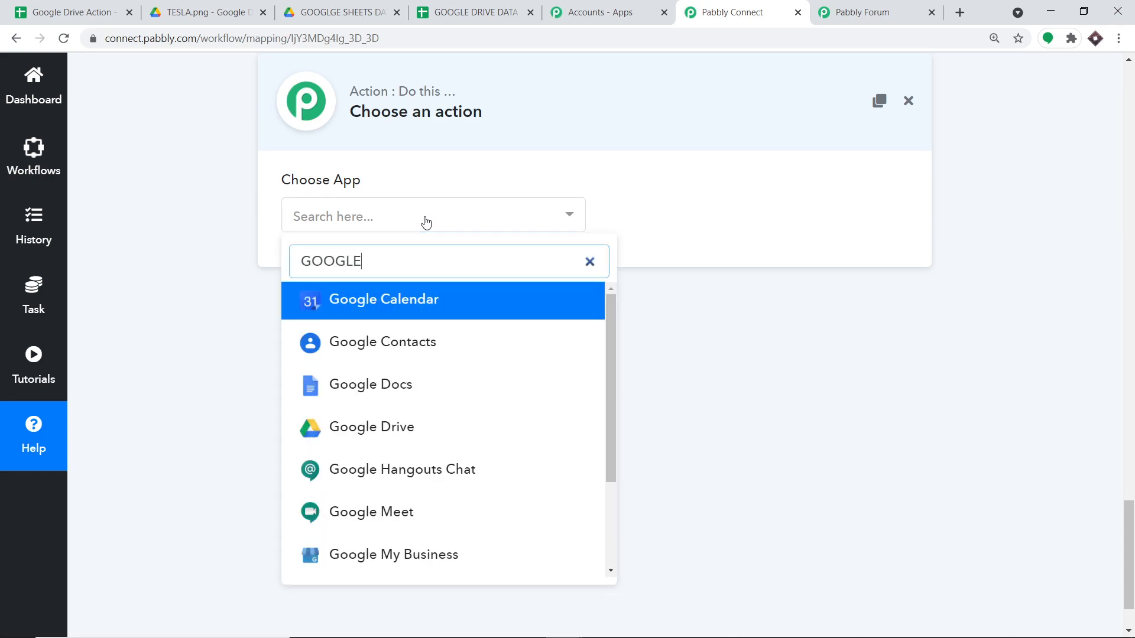
{"action": "type", "text": " SHEE"}
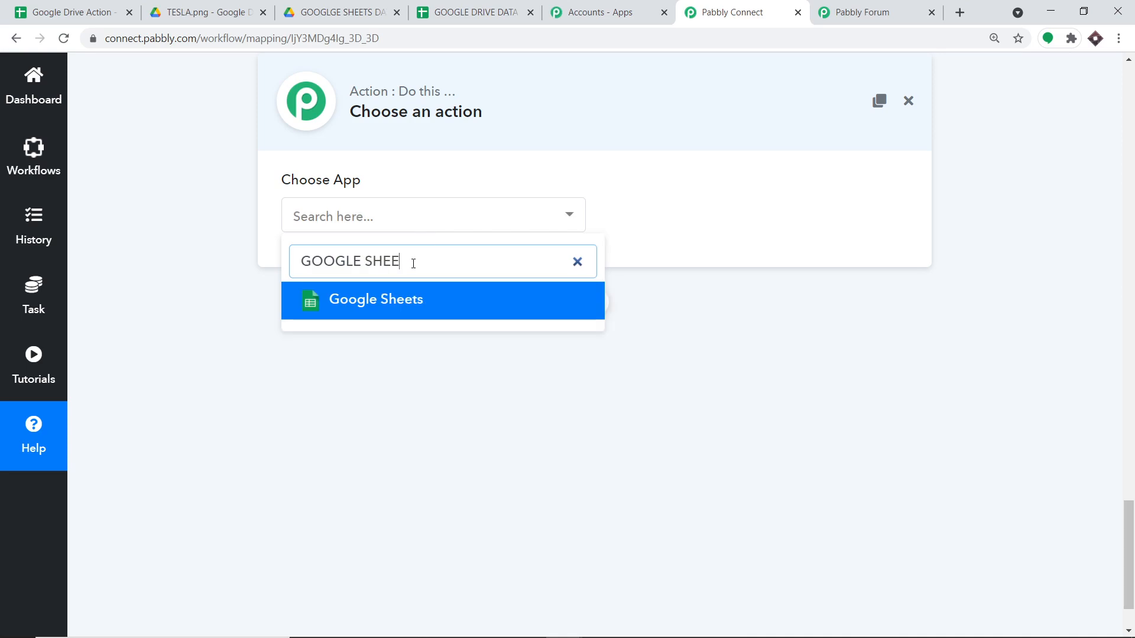
{"action": "left_click", "coordinate": [414, 302]}
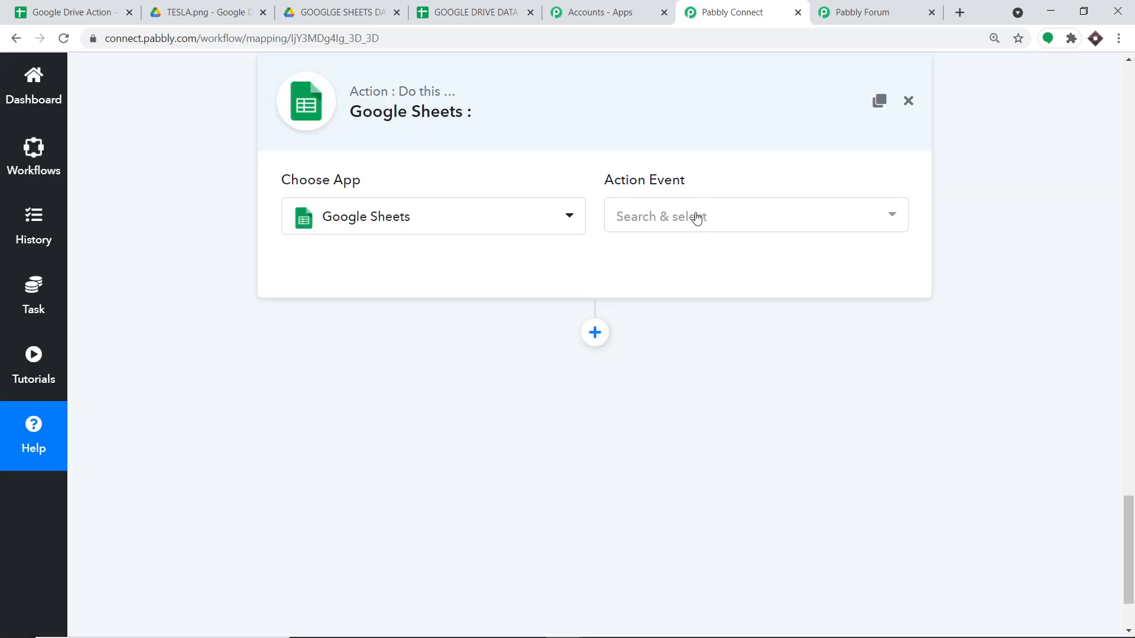
Set the Google Sheets action's event to Add New Row
{"action": "left_click", "coordinate": [698, 218]}
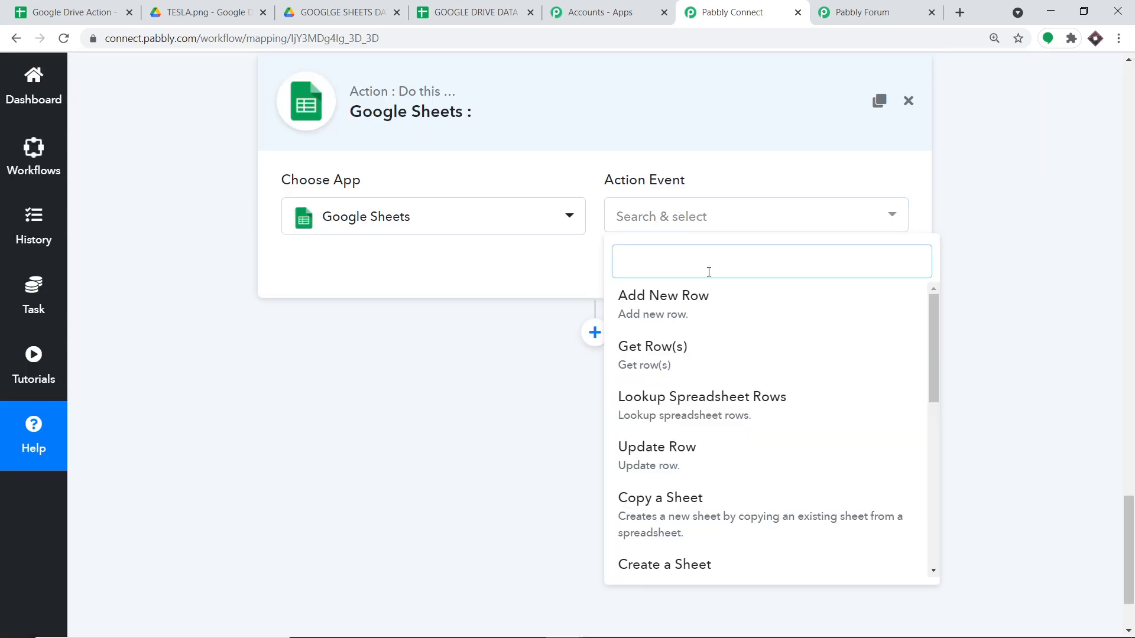
{"action": "left_click", "coordinate": [717, 304]}
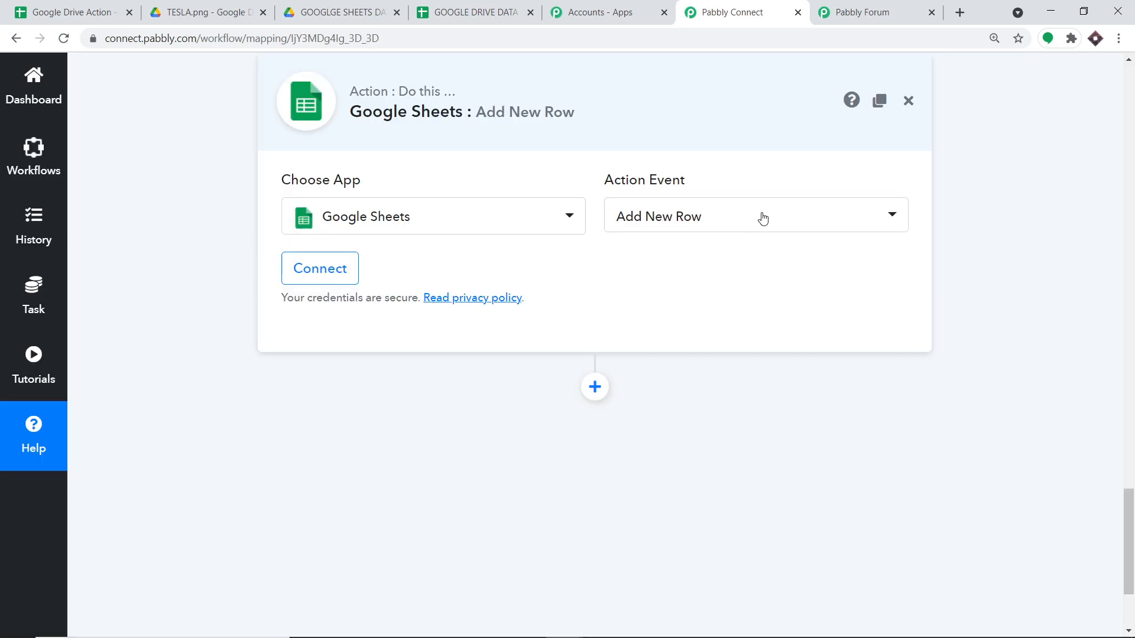
{"action": "scroll", "coordinate": [746, 244], "scroll_direction": "up", "scroll_amount": 1}
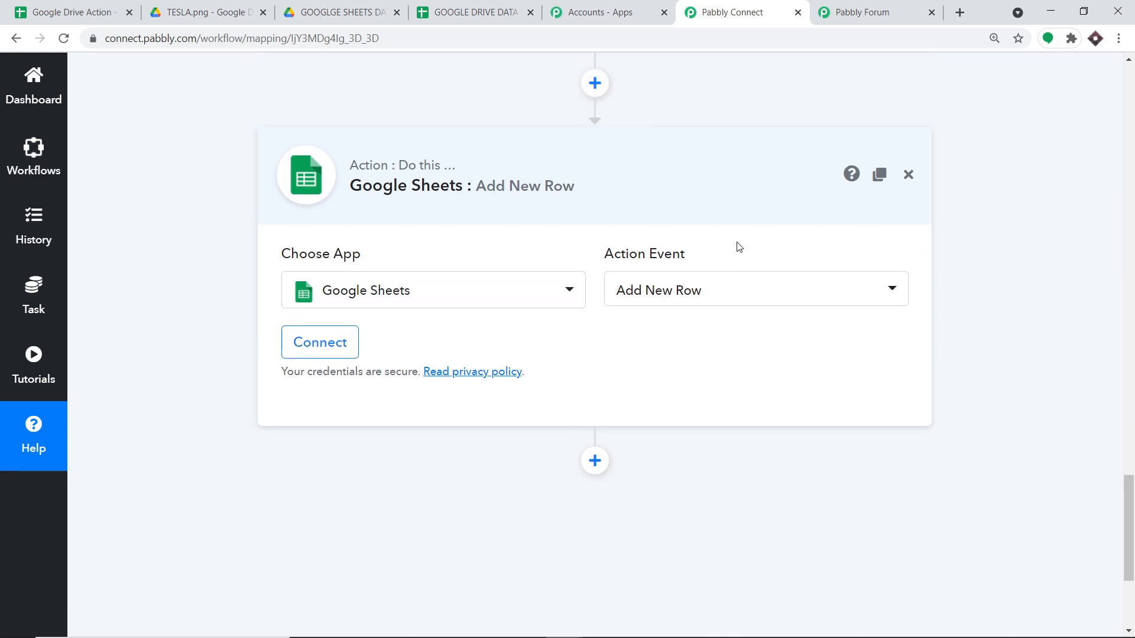
Look at the Pabbly Forum's Pabbly Connect section and return to the workflow
{"action": "left_click", "coordinate": [849, 8]}
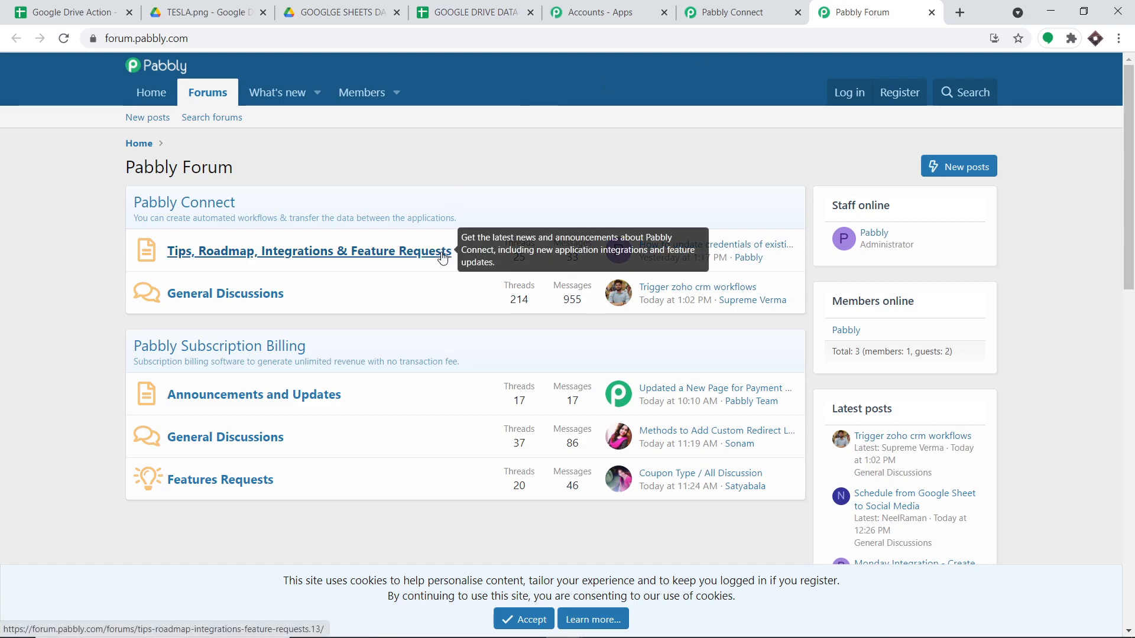
{"action": "left_click", "coordinate": [720, 7]}
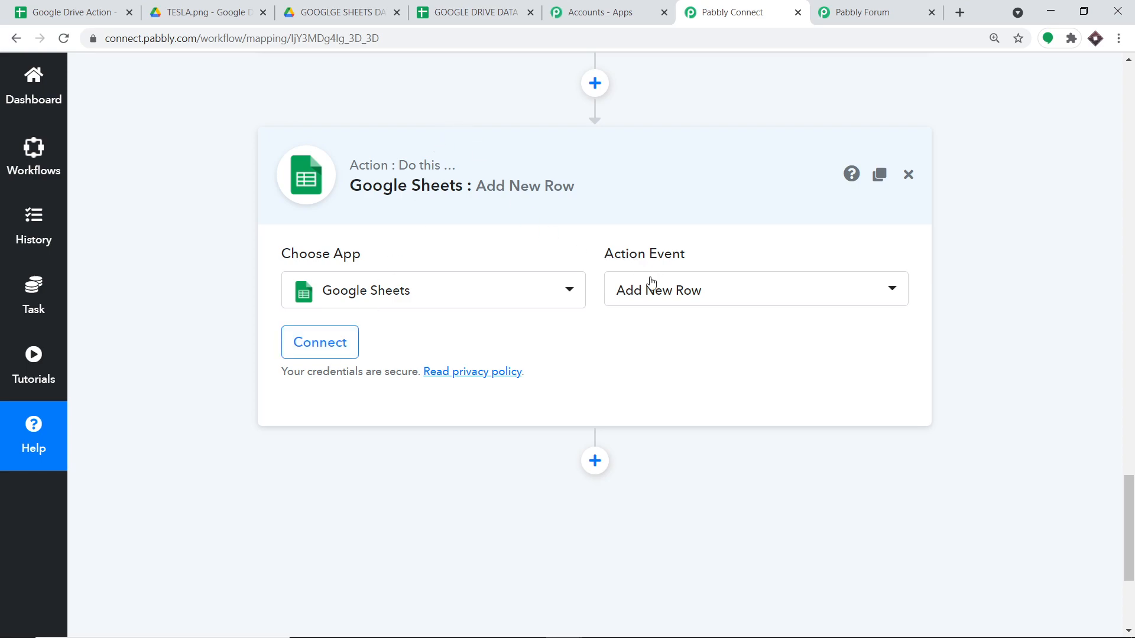
Review the column headings in the GOOGLE DRIVE DATA BASE spreadsheet, closing the spare Google Drive Action spreadsheet
{"action": "left_click", "coordinate": [474, 4]}
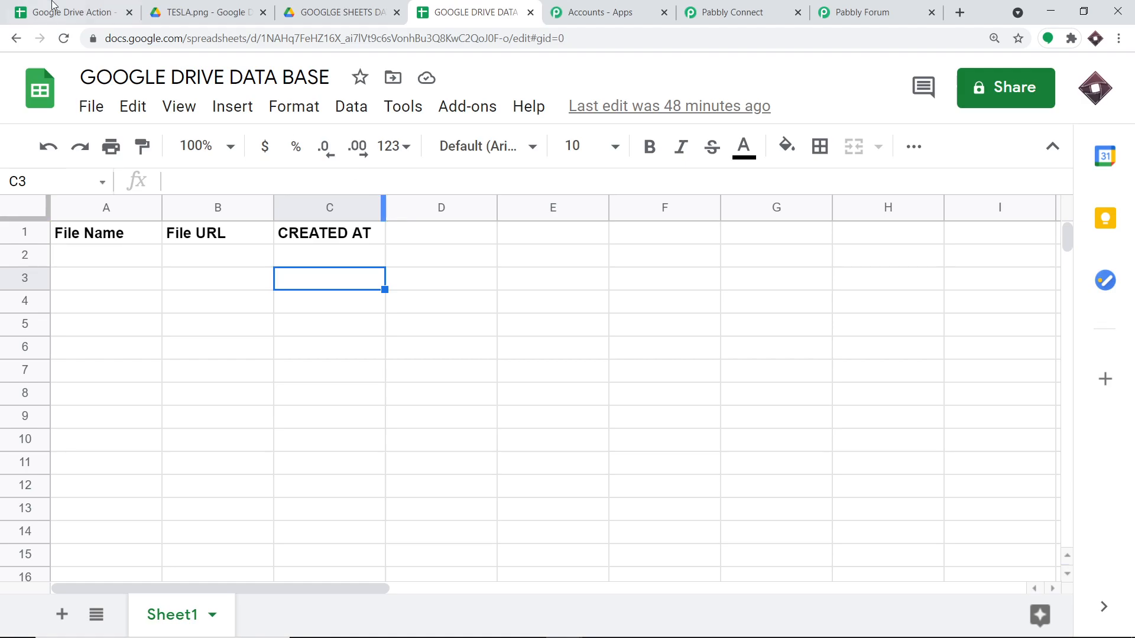
{"action": "left_click", "coordinate": [131, 12]}
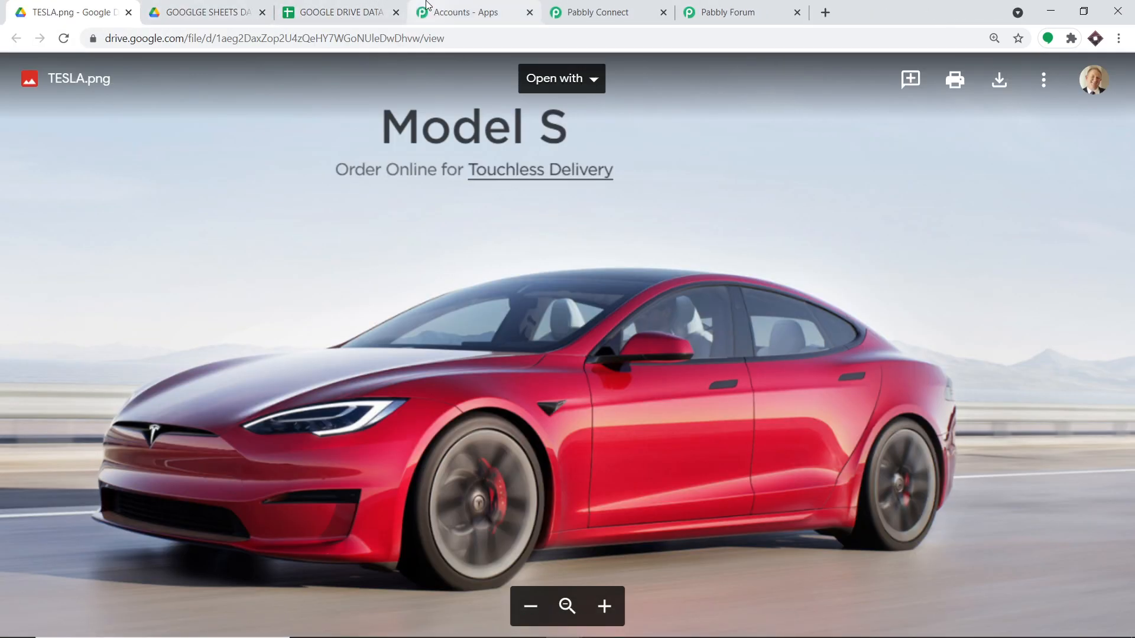
{"action": "left_click", "coordinate": [366, 7]}
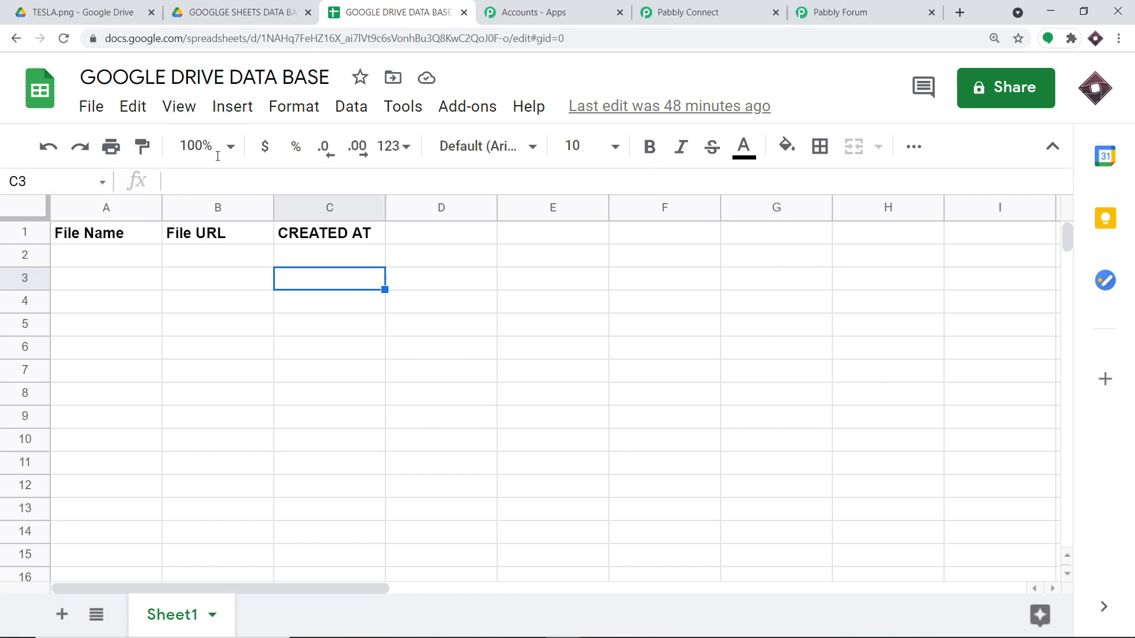
{"action": "left_click", "coordinate": [83, 254]}
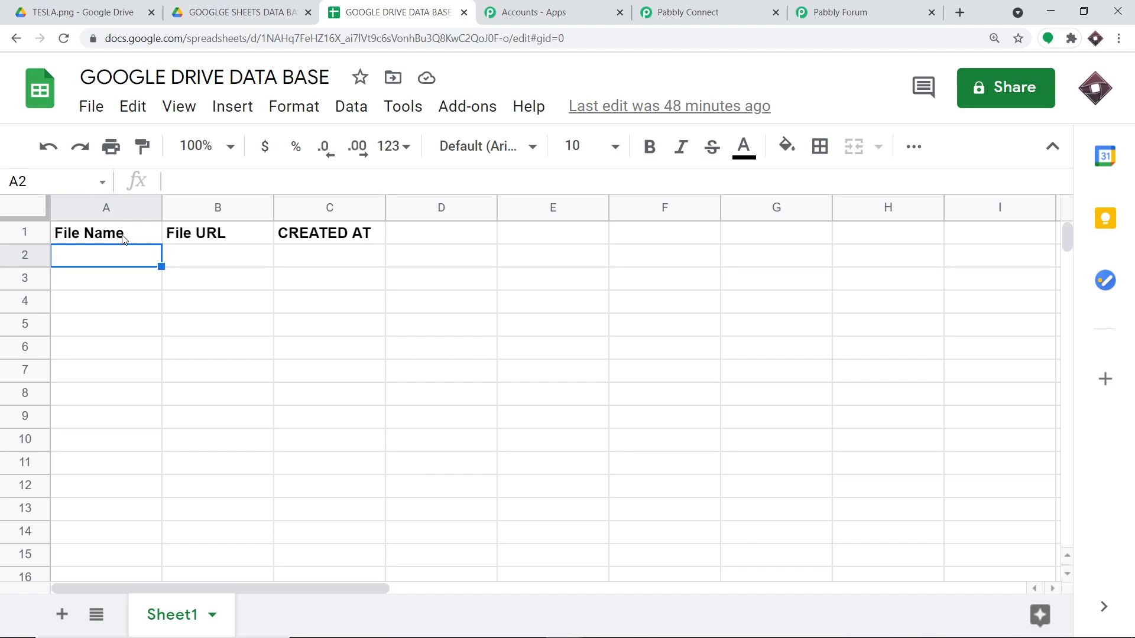
{"action": "left_click", "coordinate": [201, 261]}
{"action": "left_click", "coordinate": [328, 268]}
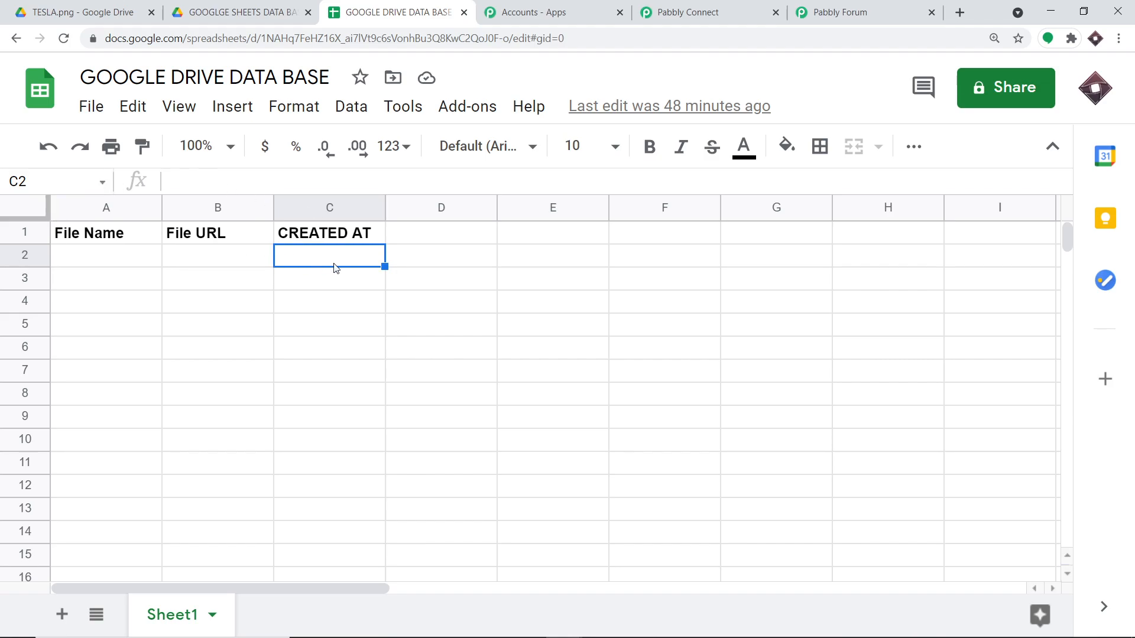
Return to the Pabbly Connect workflow and authorize a new Google Sheets connection for the Add New Row action with the Google account
{"action": "left_click", "coordinate": [738, 6]}
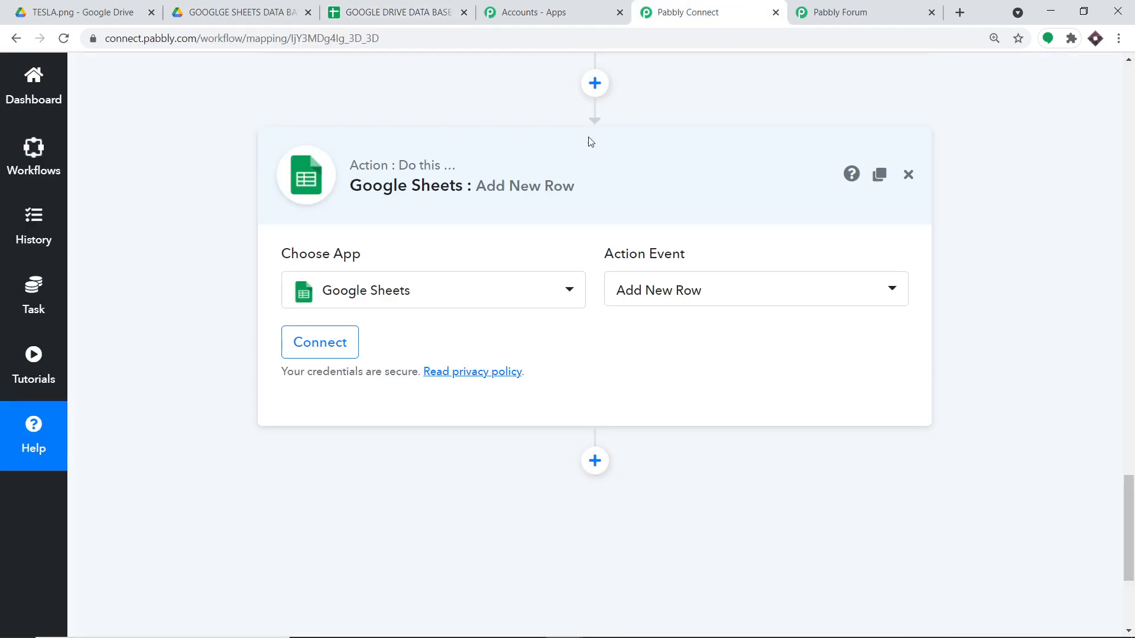
{"action": "left_click", "coordinate": [346, 348]}
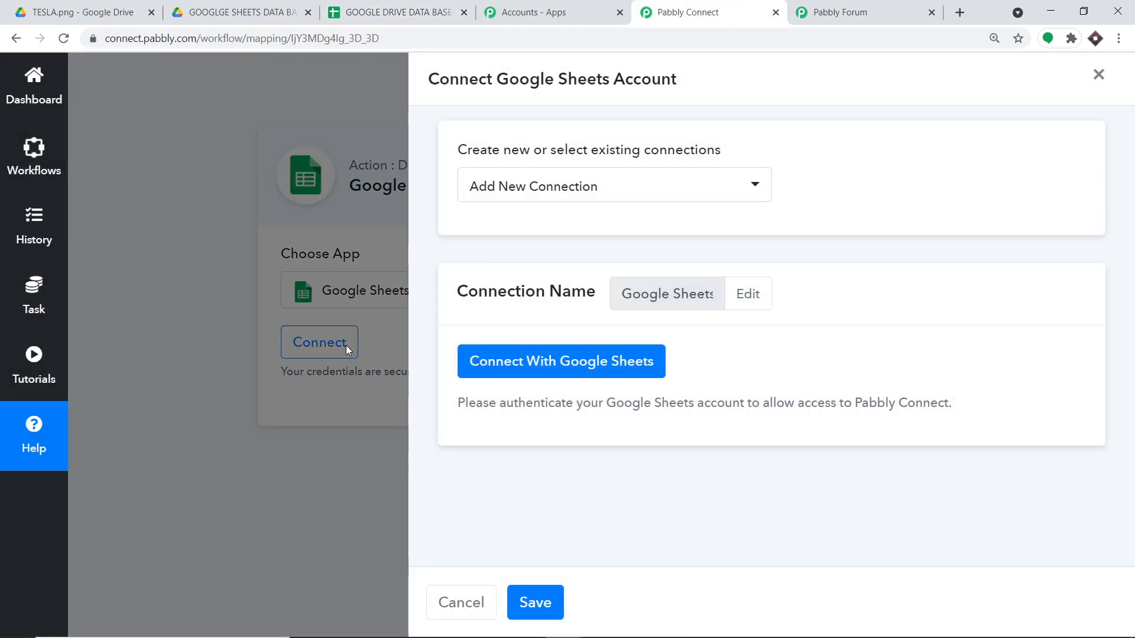
{"action": "left_click", "coordinate": [529, 358]}
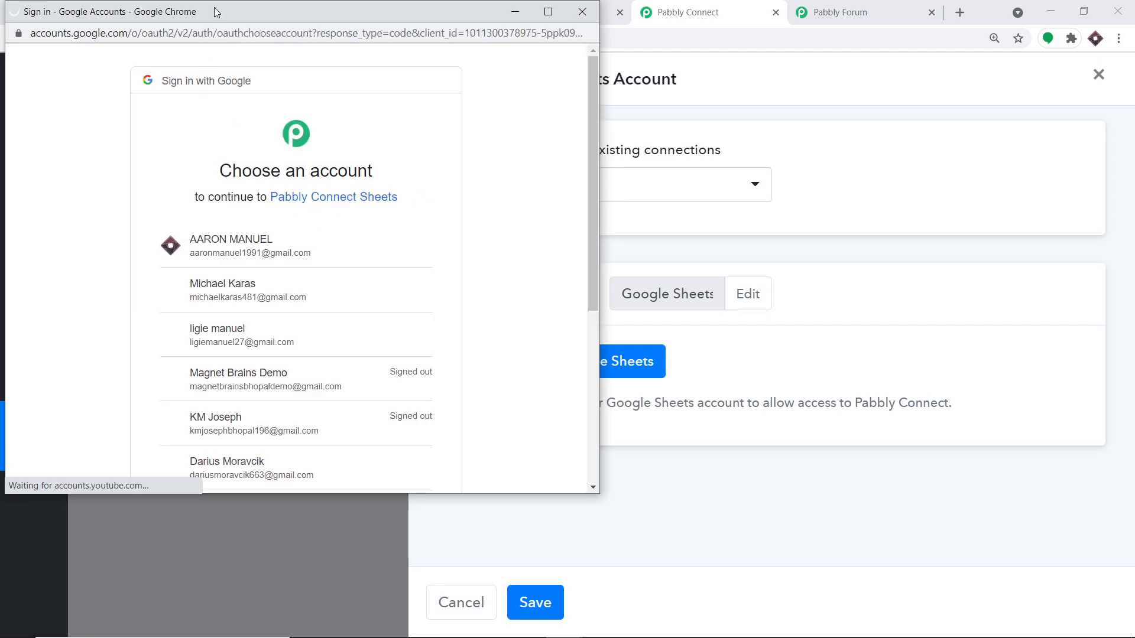
{"action": "left_click_drag", "start_coordinate": [213, 10], "coordinate": [626, 44]}
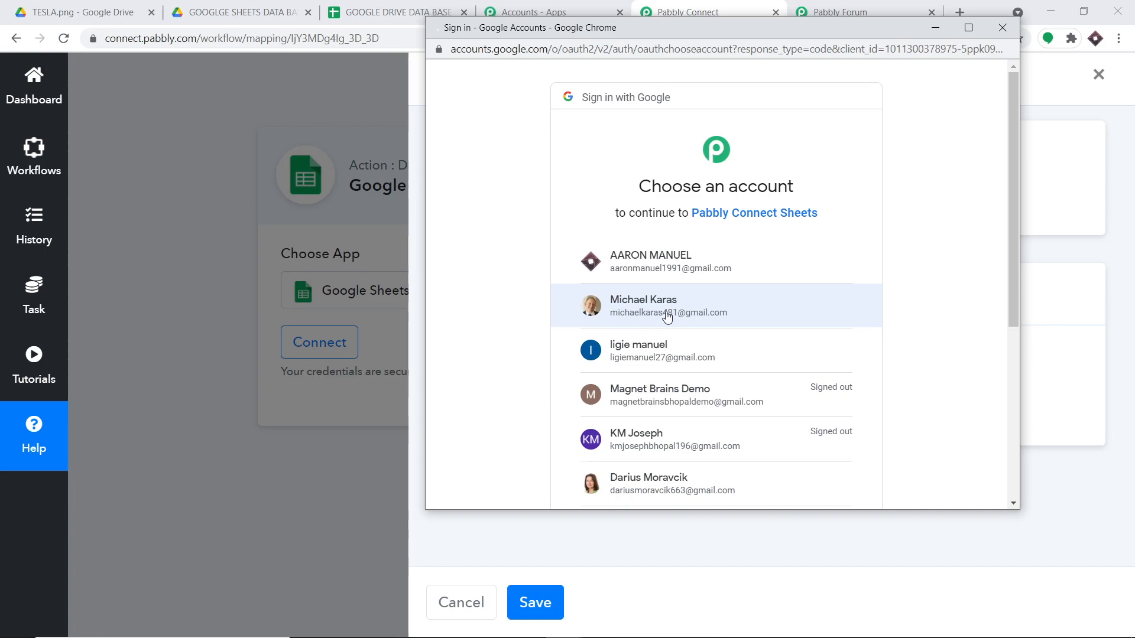
{"action": "left_click", "coordinate": [670, 266]}
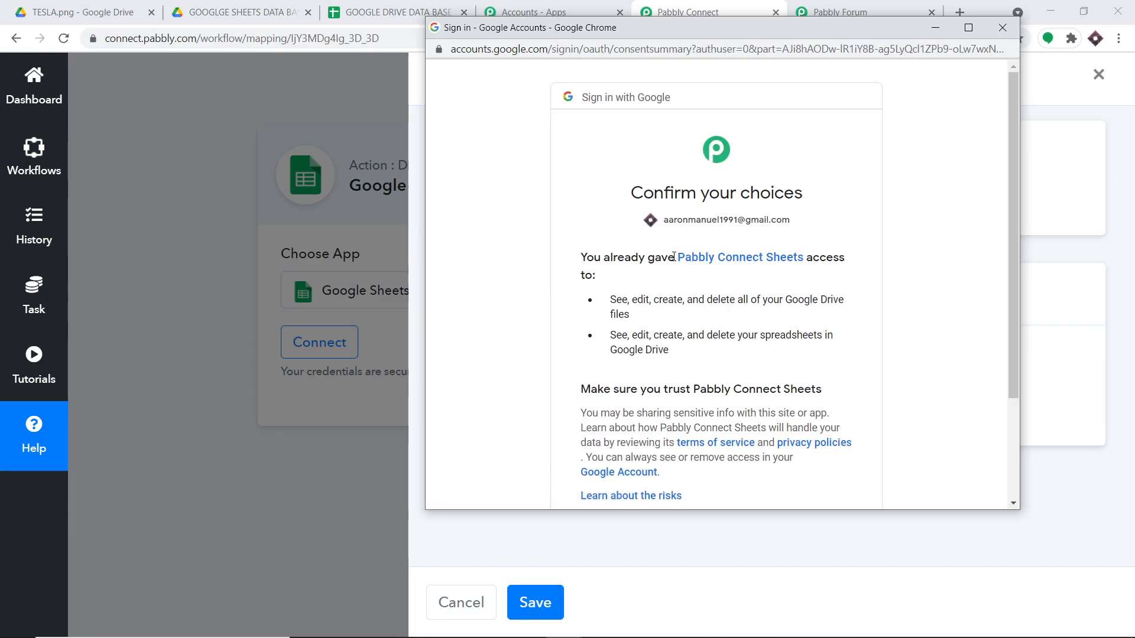
{"action": "scroll", "coordinate": [673, 254], "scroll_direction": "down", "scroll_amount": 3}
{"action": "left_click", "coordinate": [837, 407]}
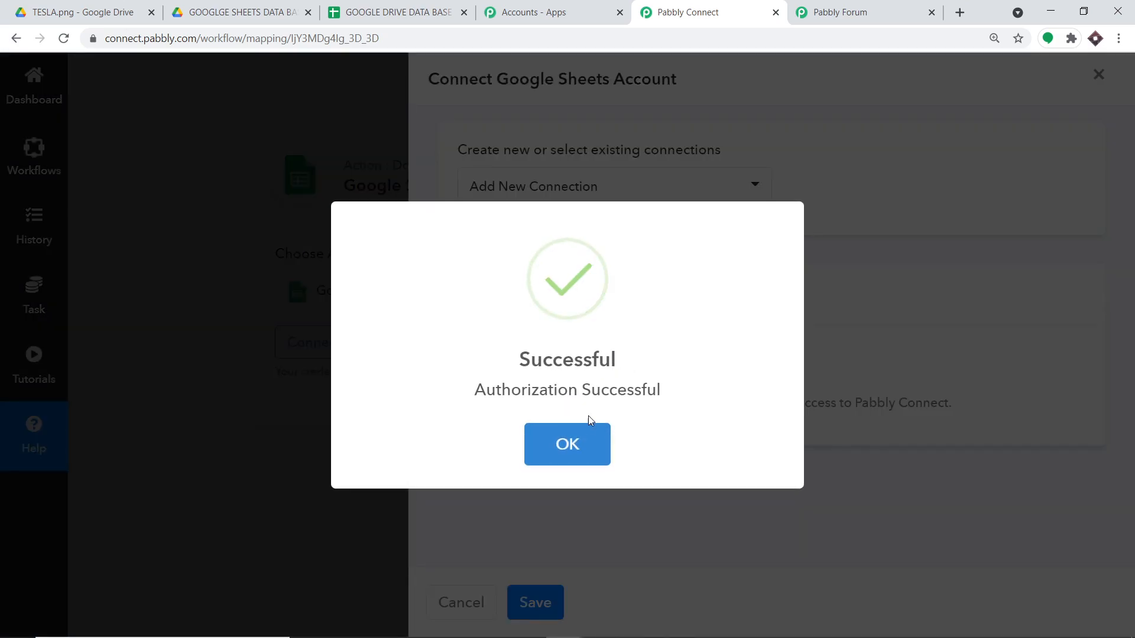
{"action": "left_click", "coordinate": [596, 445]}
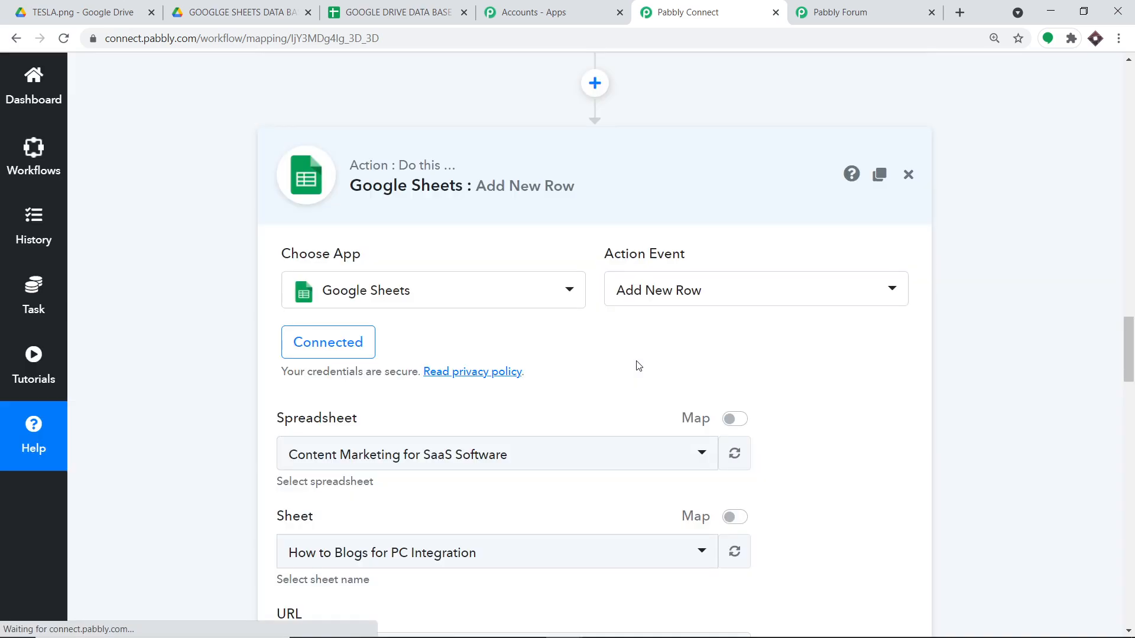
Choose GOOGLE DRIVE DATA BASE as the spreadsheet for the Google Sheets action
{"action": "scroll", "coordinate": [639, 366], "scroll_direction": "down", "scroll_amount": 9}
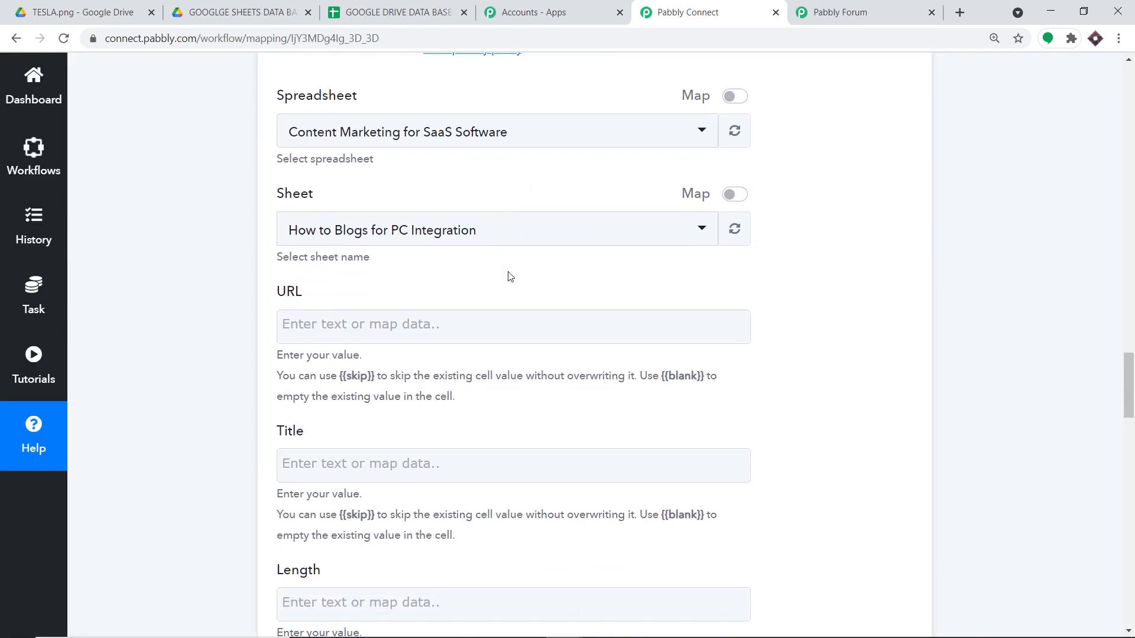
{"action": "scroll", "coordinate": [514, 287], "scroll_direction": "down", "scroll_amount": 2}
{"action": "scroll", "coordinate": [513, 287], "scroll_direction": "up", "scroll_amount": 10}
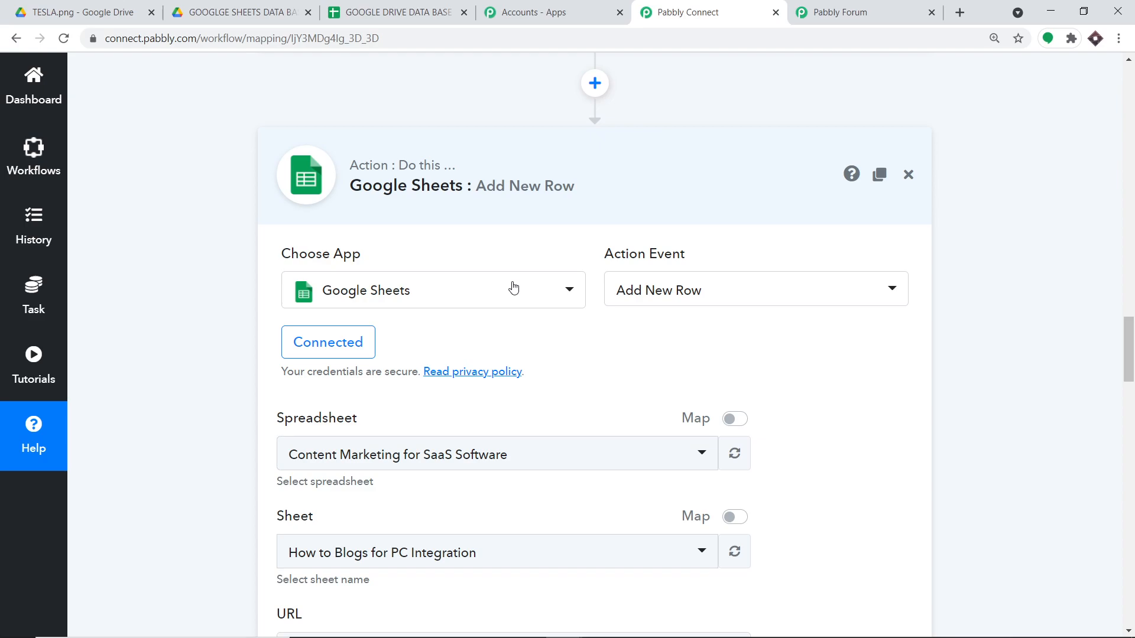
{"action": "scroll", "coordinate": [513, 288], "scroll_direction": "down", "scroll_amount": 3}
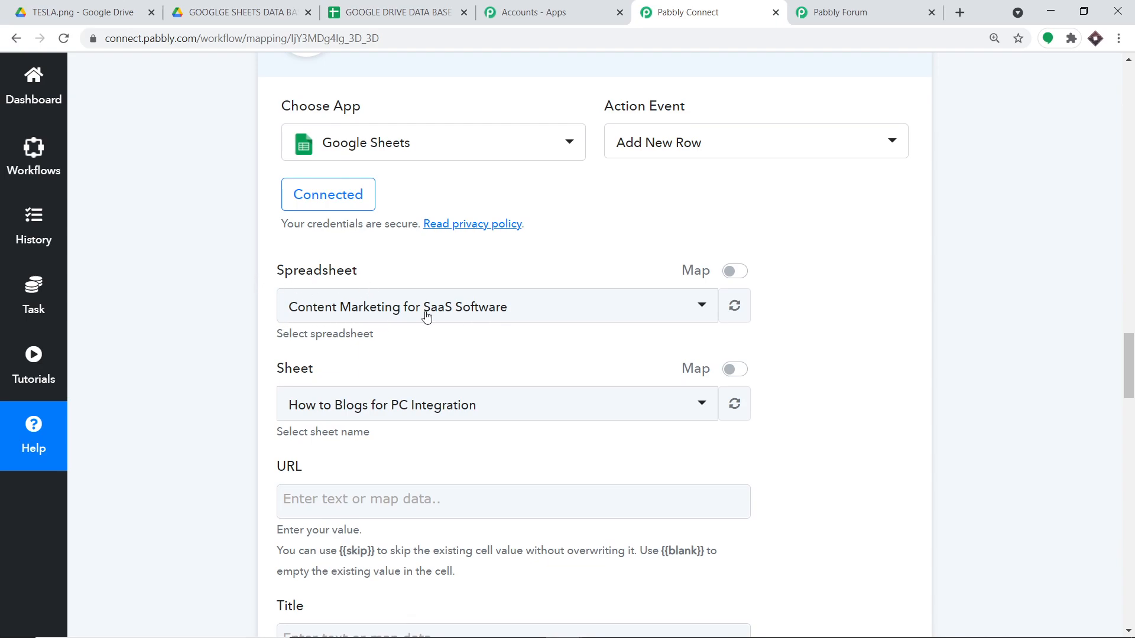
{"action": "left_click", "coordinate": [463, 314]}
{"action": "scroll", "coordinate": [454, 407], "scroll_direction": "down", "scroll_amount": 2}
{"action": "scroll", "coordinate": [454, 408], "scroll_direction": "down", "scroll_amount": 10}
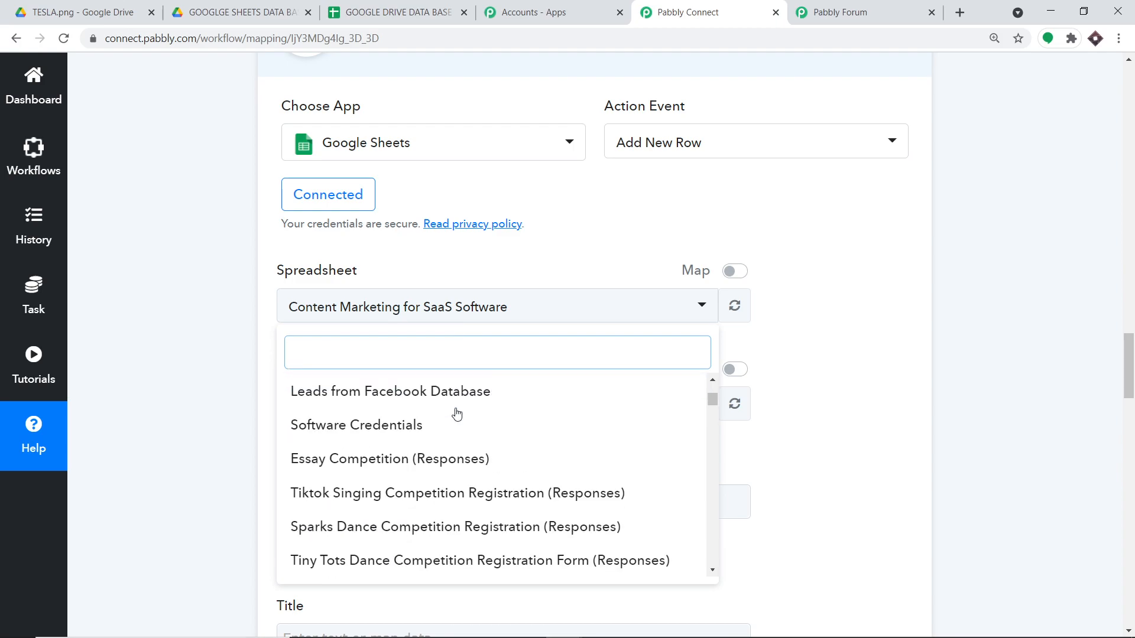
{"action": "scroll", "coordinate": [456, 420], "scroll_direction": "up", "scroll_amount": 15}
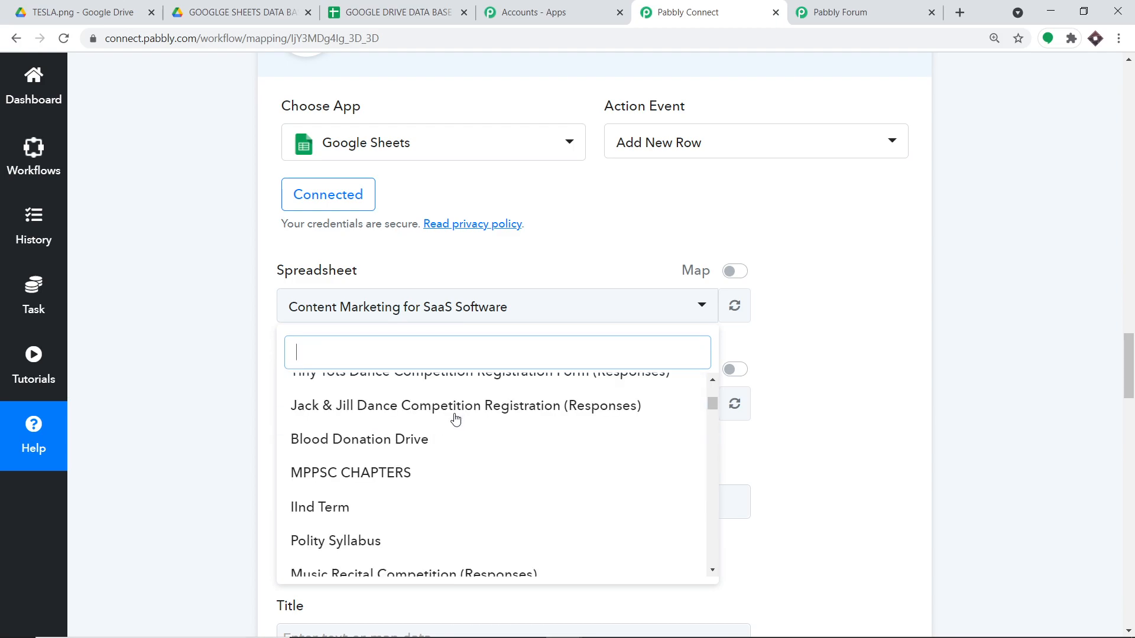
{"action": "scroll", "coordinate": [451, 389], "scroll_direction": "up", "scroll_amount": 1}
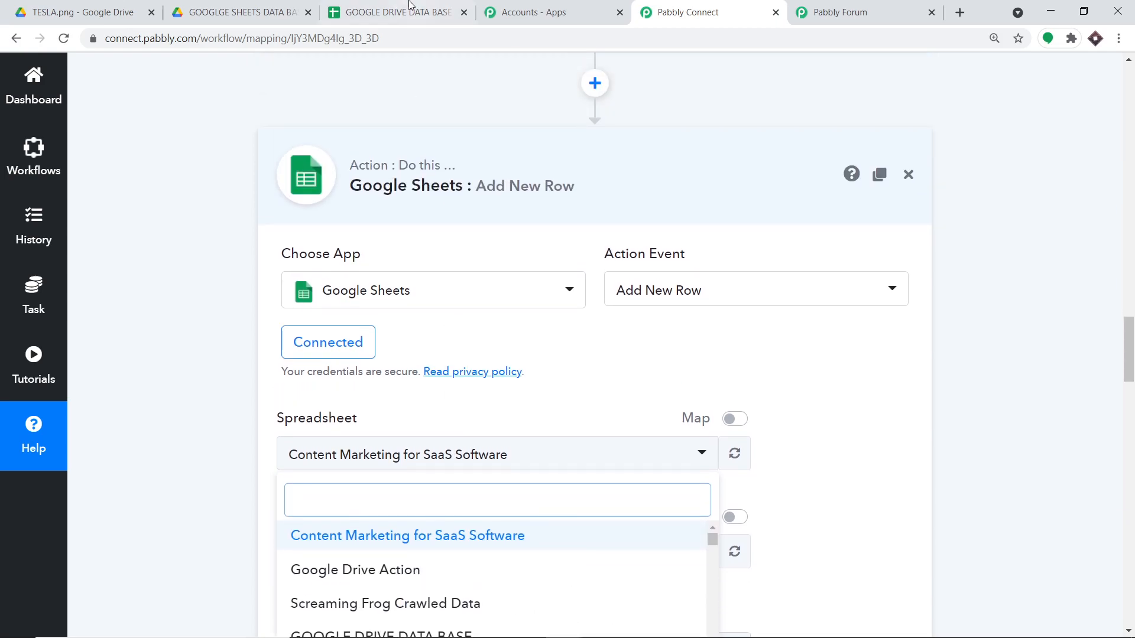
{"action": "scroll", "coordinate": [392, 17], "scroll_direction": "up", "scroll_amount": 3}
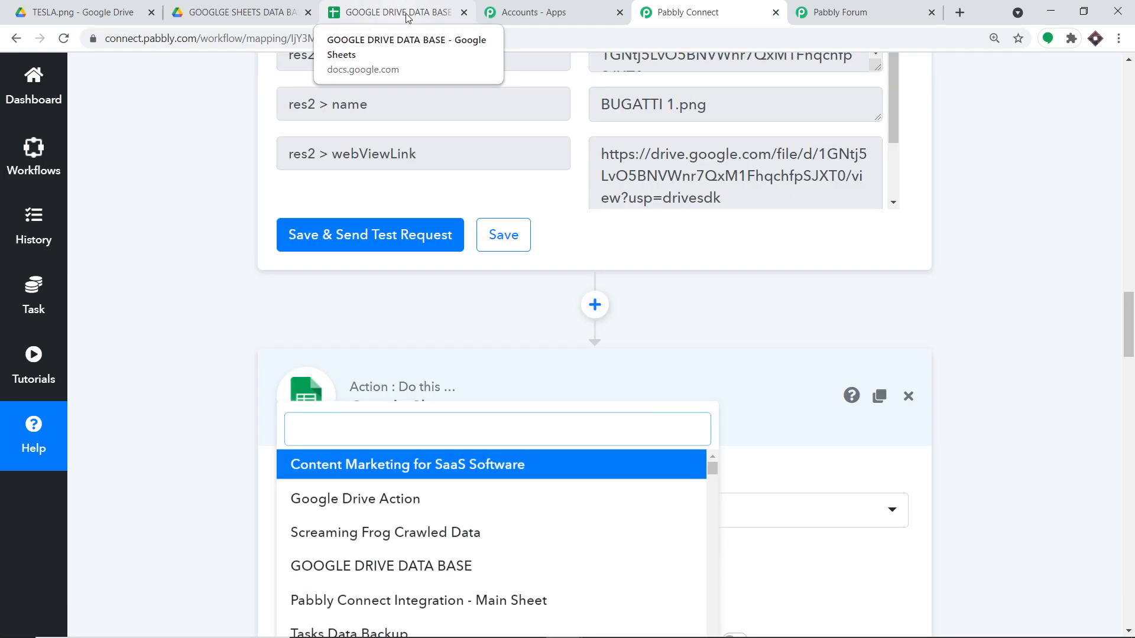
{"action": "scroll", "coordinate": [502, 233], "scroll_direction": "down", "scroll_amount": 8}
{"action": "scroll", "coordinate": [525, 240], "scroll_direction": "up", "scroll_amount": 2}
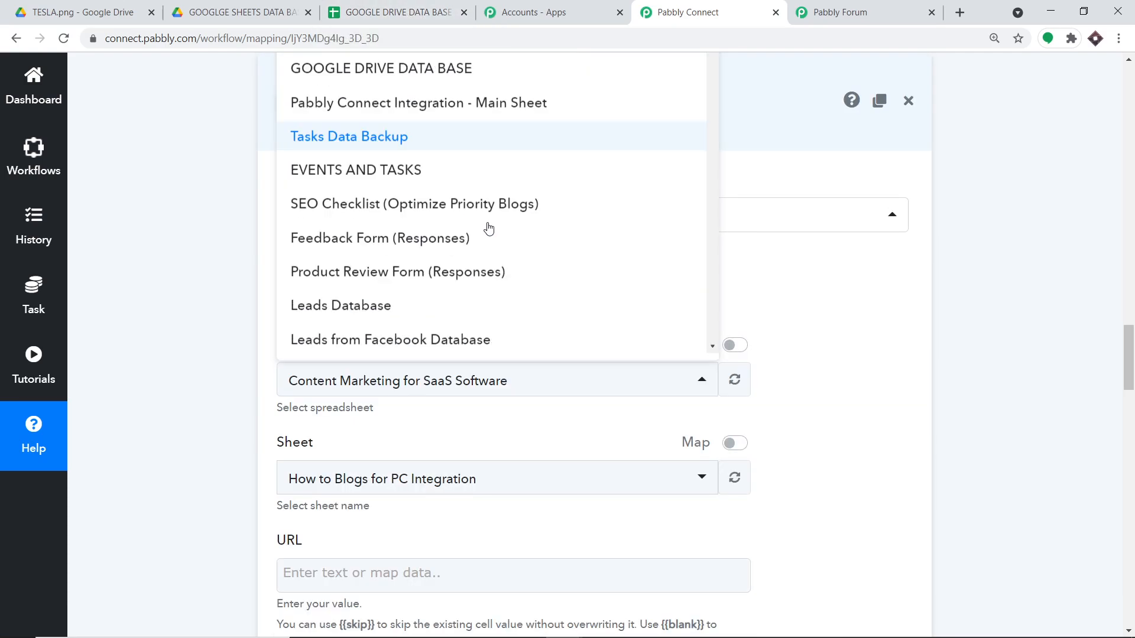
{"action": "scroll", "coordinate": [488, 229], "scroll_direction": "up", "scroll_amount": 5}
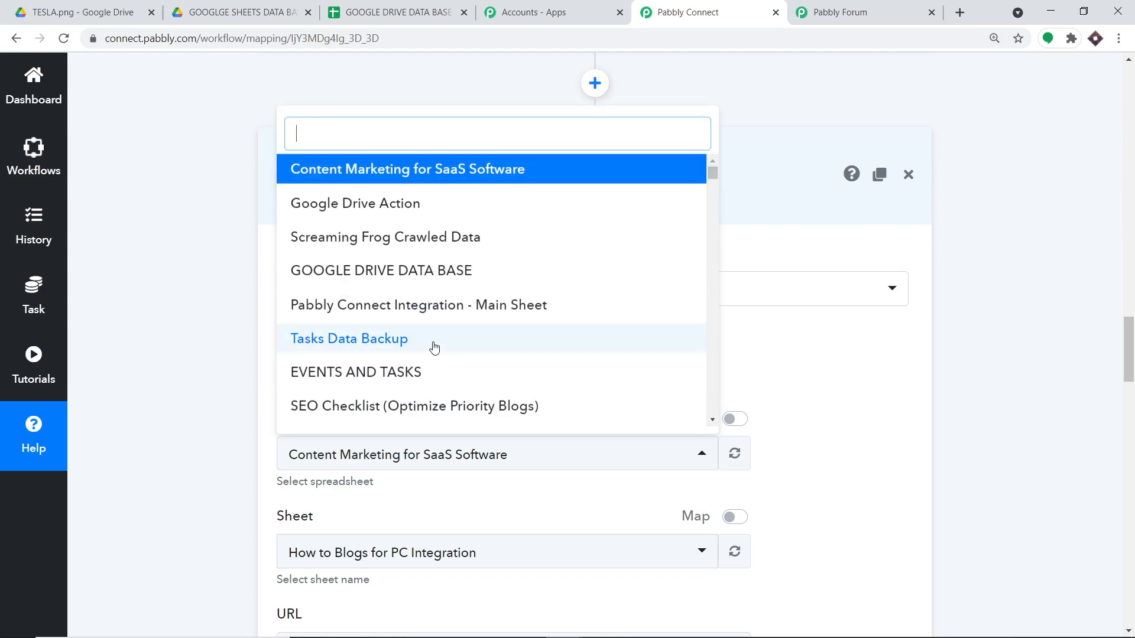
{"action": "left_click", "coordinate": [424, 269]}
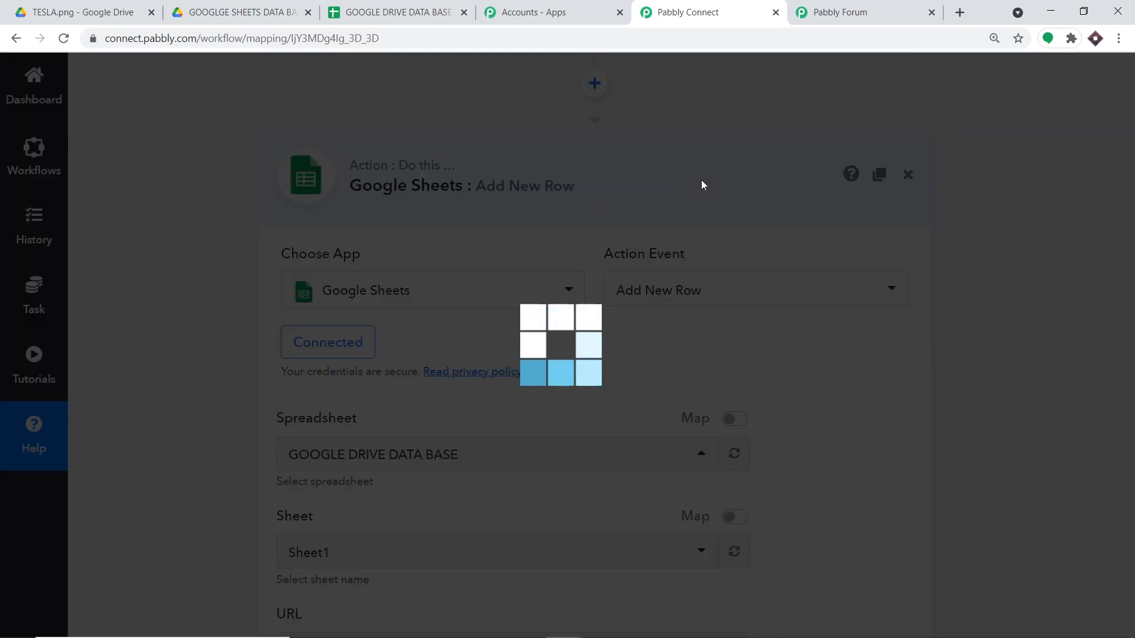
Compare the action's sheet selection and column fields with the sheet name and headings in the GOOGLE DRIVE DATA BASE spreadsheet
{"action": "left_click", "coordinate": [390, 12]}
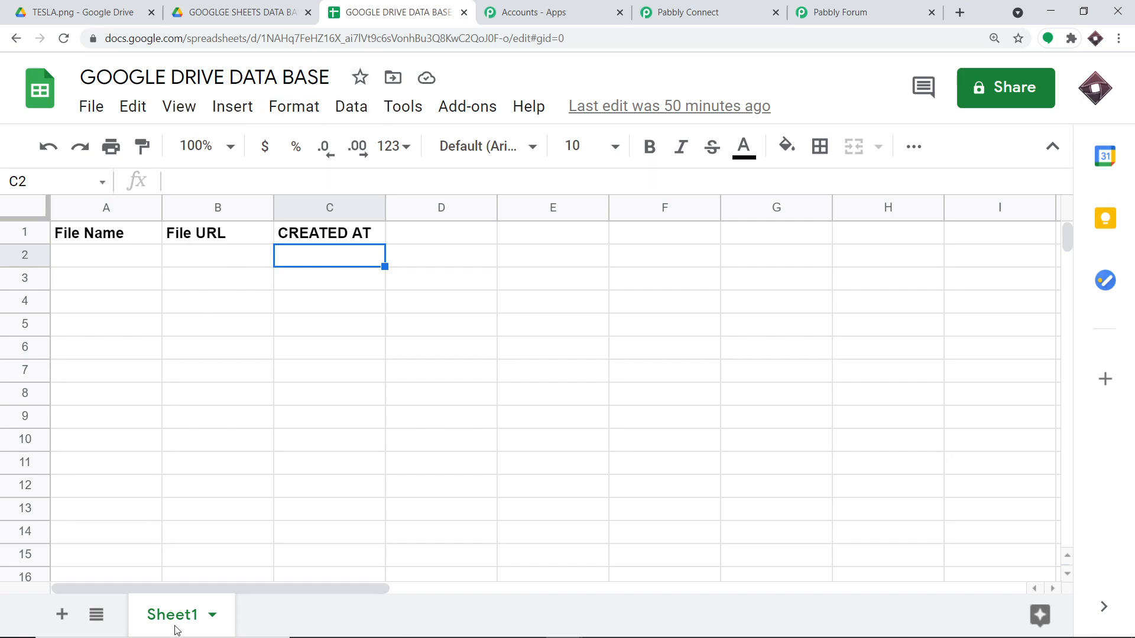
{"action": "left_click", "coordinate": [682, 7]}
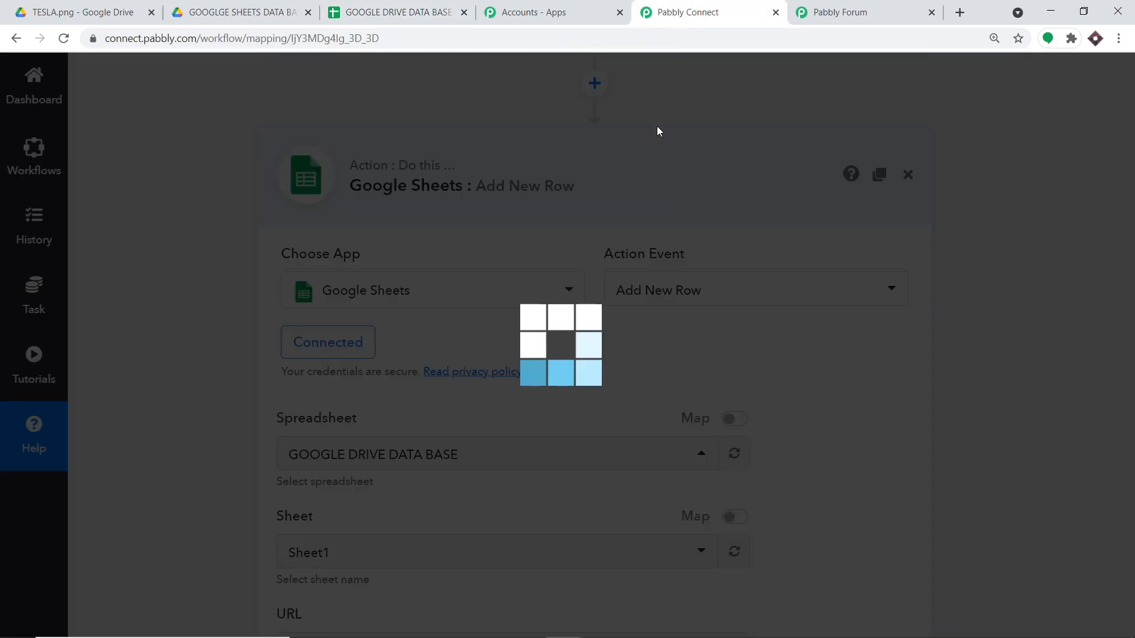
{"action": "scroll", "coordinate": [615, 314], "scroll_direction": "down", "scroll_amount": 3}
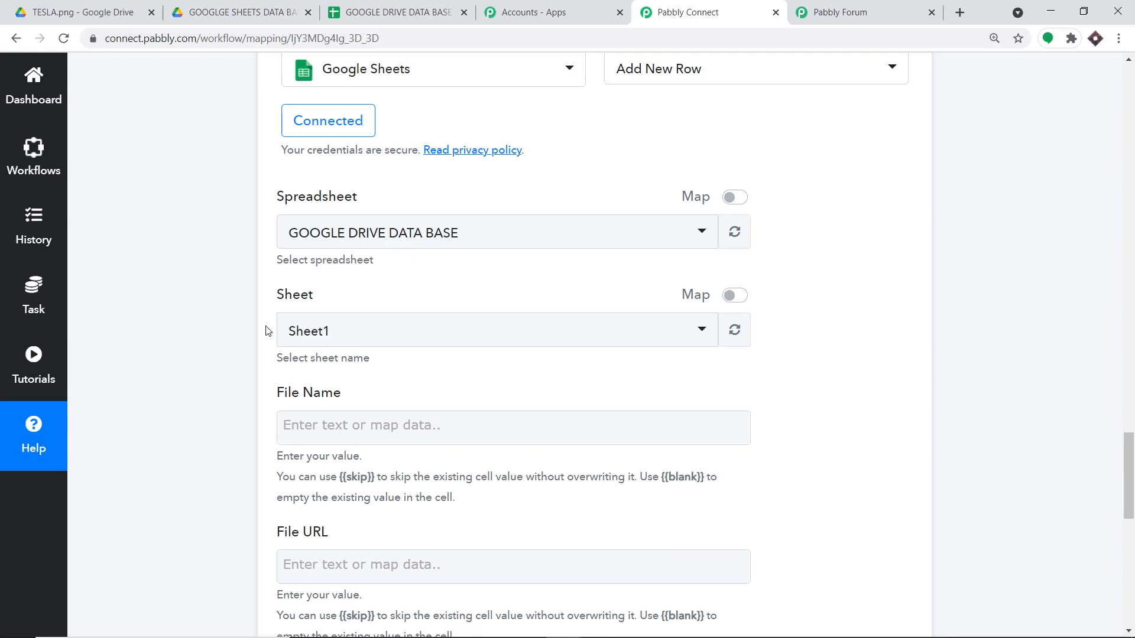
{"action": "left_click", "coordinate": [340, 336]}
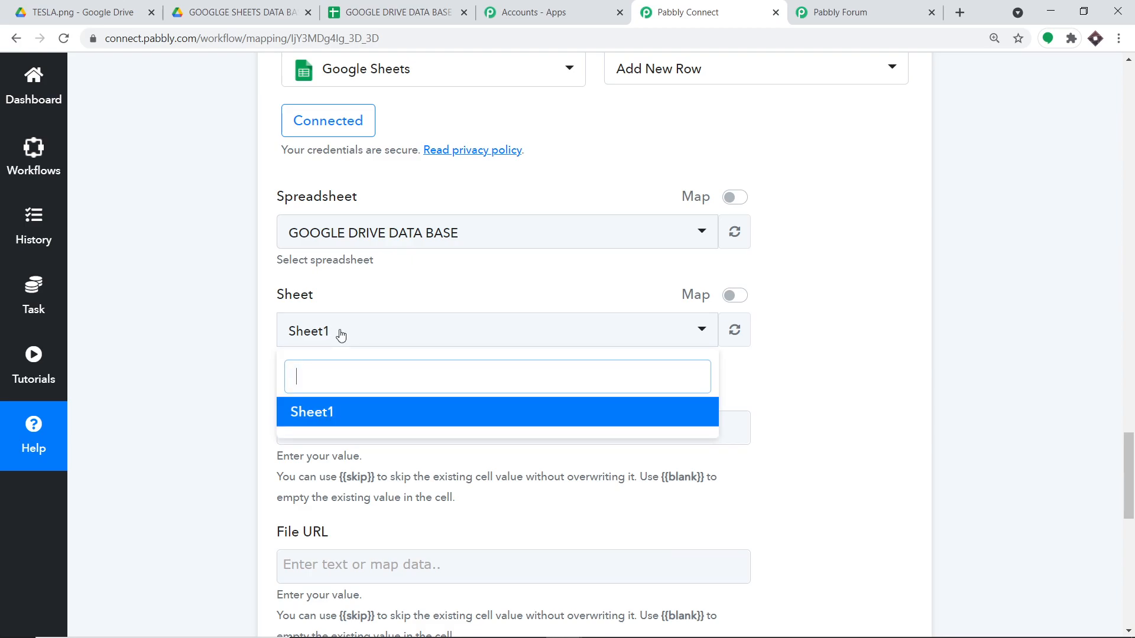
{"action": "left_click", "coordinate": [389, 294]}
{"action": "scroll", "coordinate": [389, 294], "scroll_direction": "down", "scroll_amount": 4}
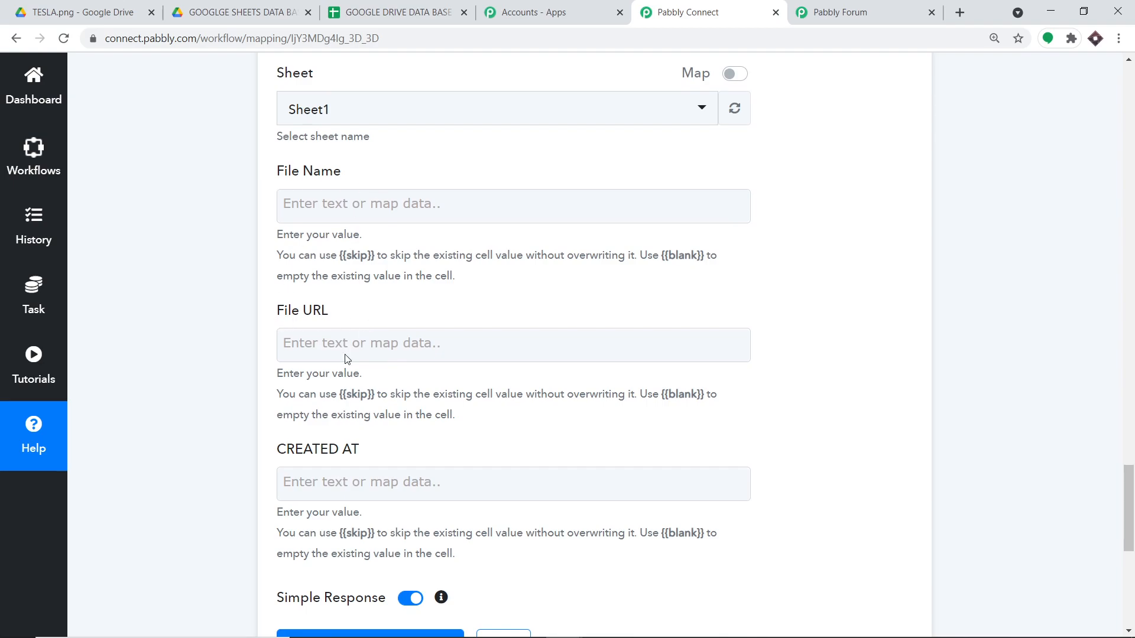
{"action": "left_click", "coordinate": [388, 5]}
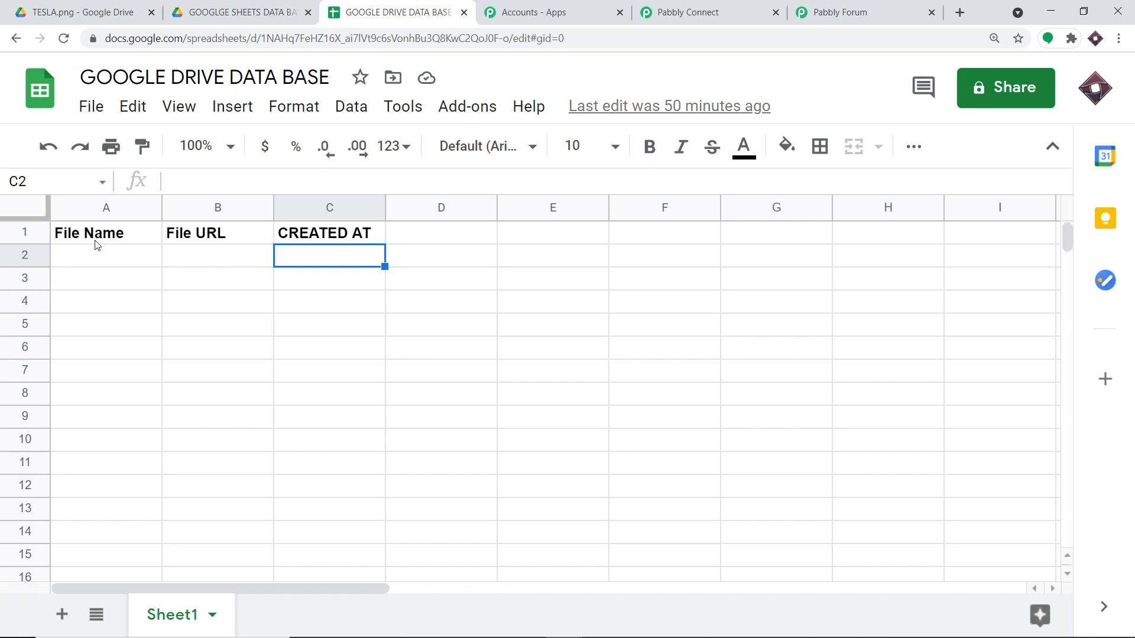
{"action": "left_click", "coordinate": [697, 12]}
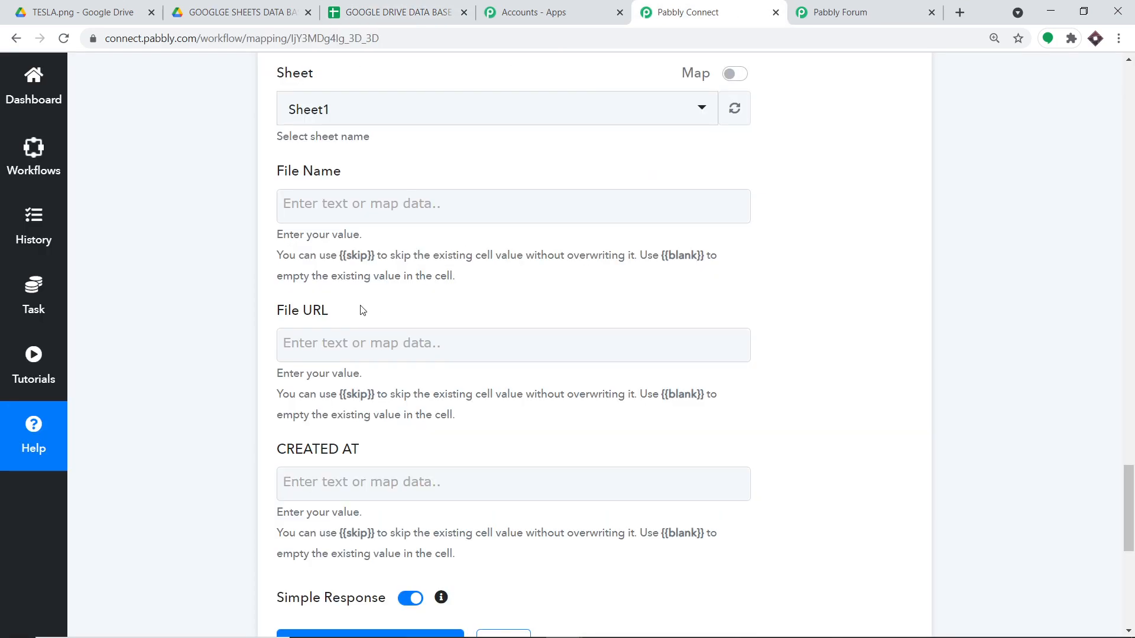
Map the File Name field to the title value from the Google Drive New File In Specific Folder trigger
{"action": "left_click", "coordinate": [339, 201]}
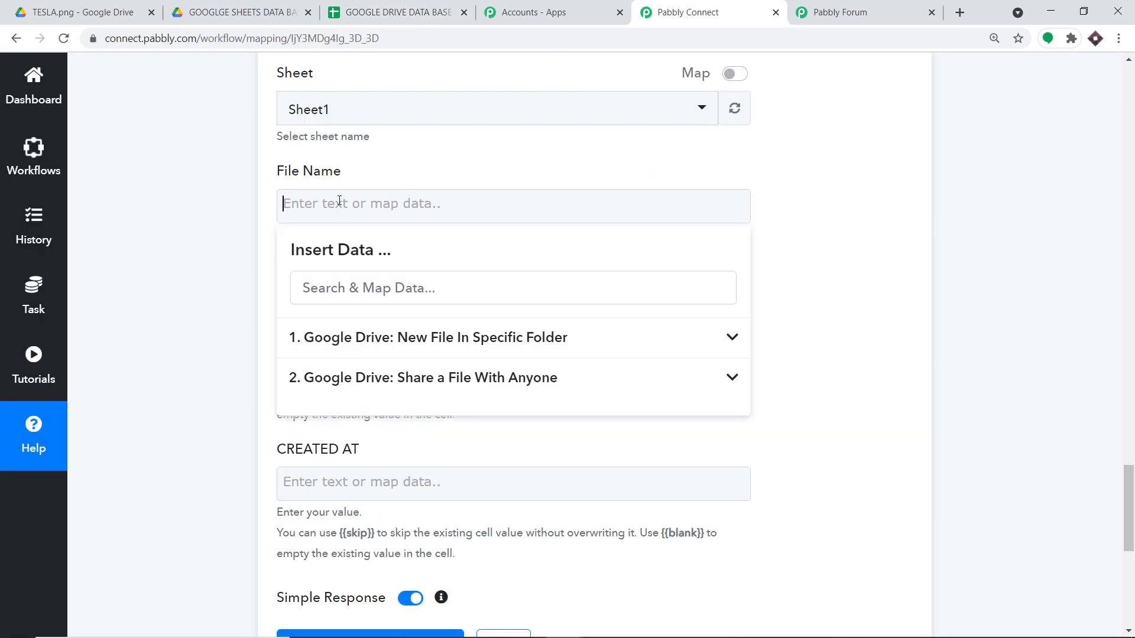
{"action": "left_click", "coordinate": [353, 352]}
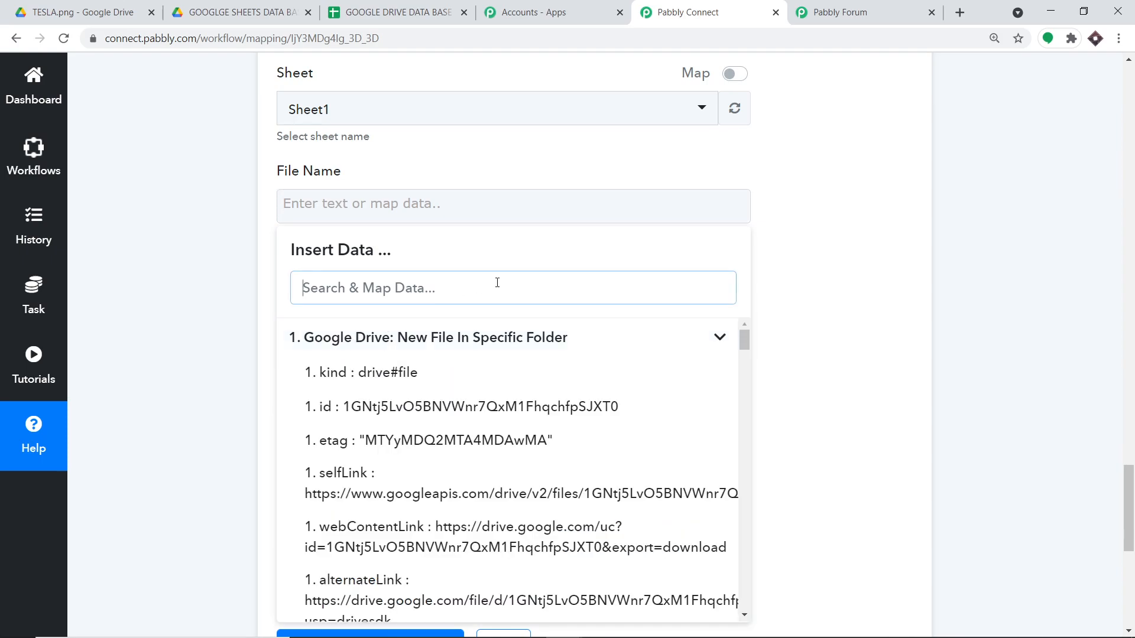
{"action": "scroll", "coordinate": [521, 317], "scroll_direction": "down", "scroll_amount": 10}
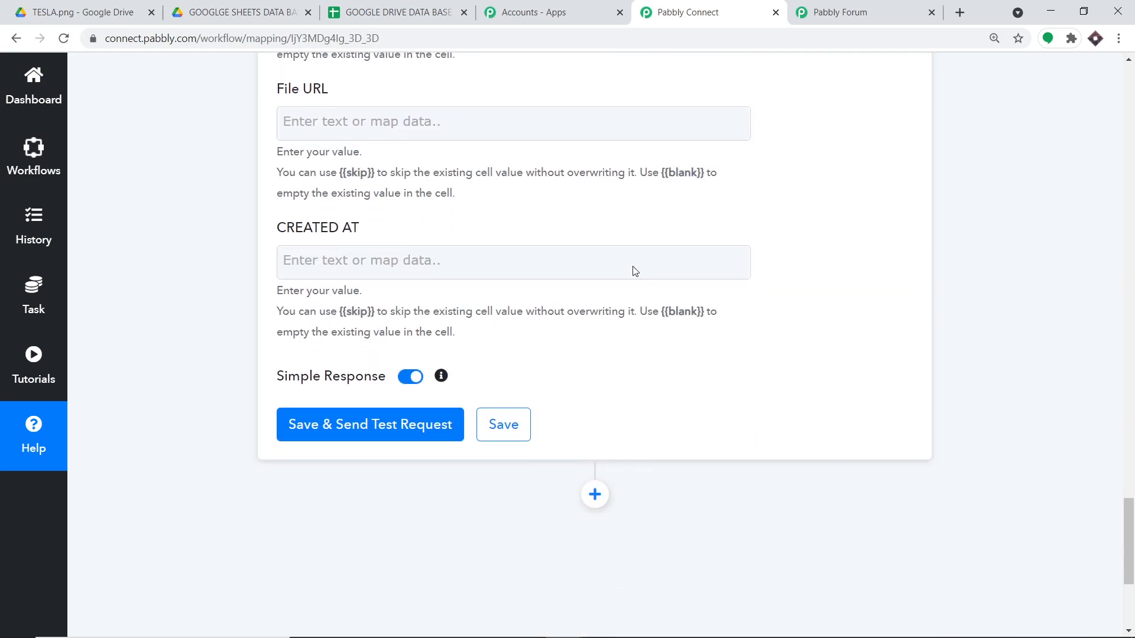
{"action": "scroll", "coordinate": [626, 257], "scroll_direction": "up", "scroll_amount": 4}
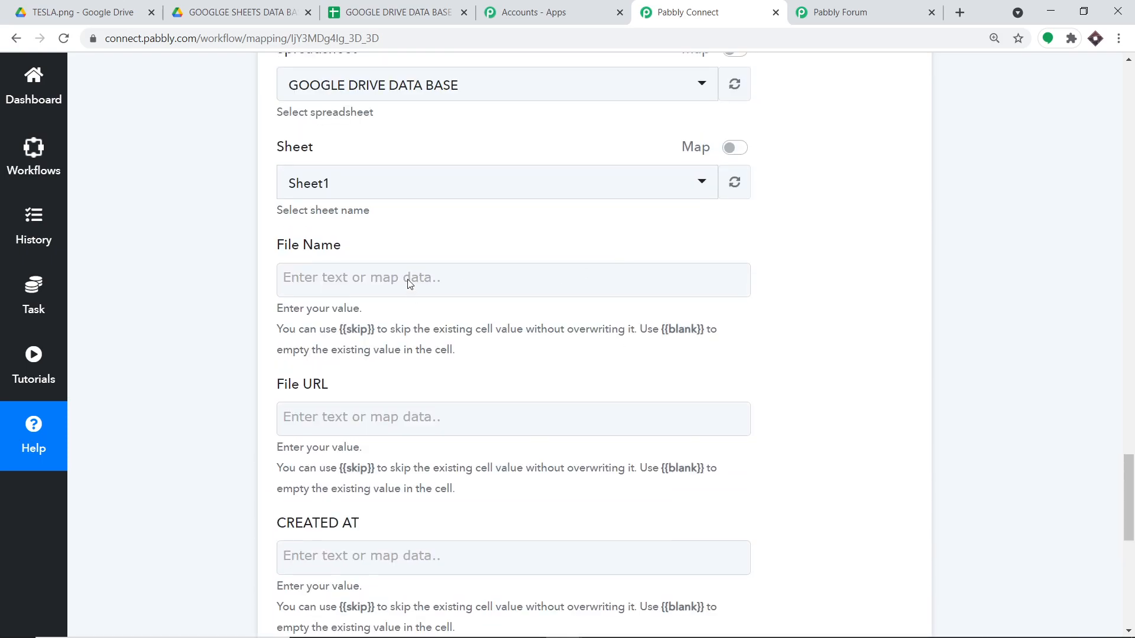
{"action": "left_click", "coordinate": [408, 279]}
{"action": "scroll", "coordinate": [553, 405], "scroll_direction": "down", "scroll_amount": 2}
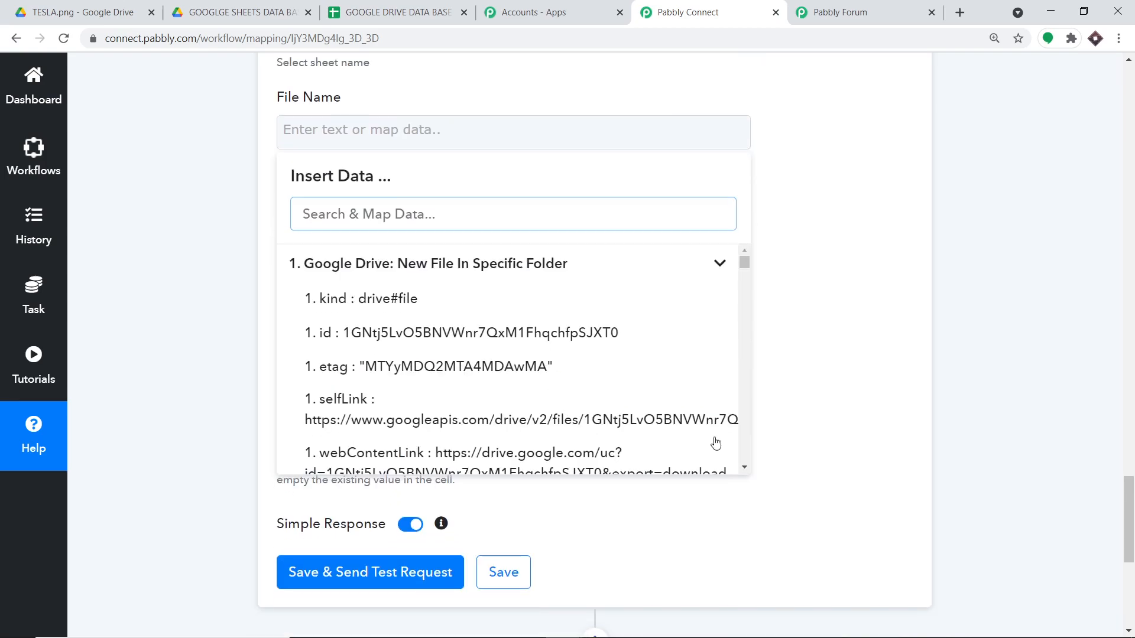
{"action": "left_click", "coordinate": [745, 461]}
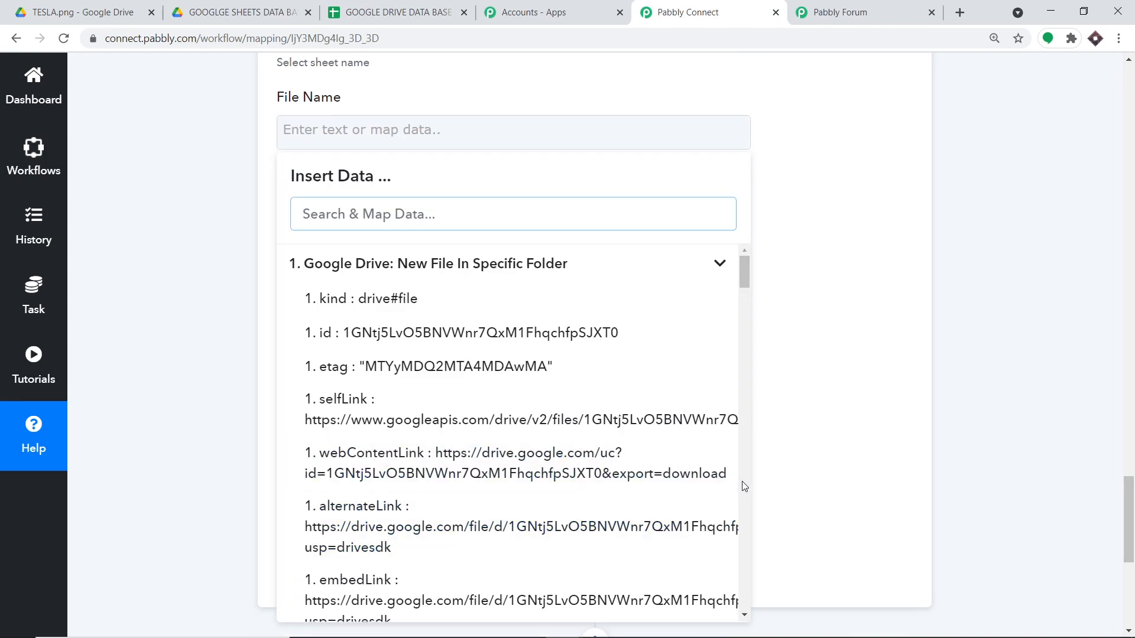
{"action": "scroll", "coordinate": [740, 480], "scroll_direction": "down", "scroll_amount": 1}
{"action": "scroll", "coordinate": [690, 440], "scroll_direction": "down", "scroll_amount": 4}
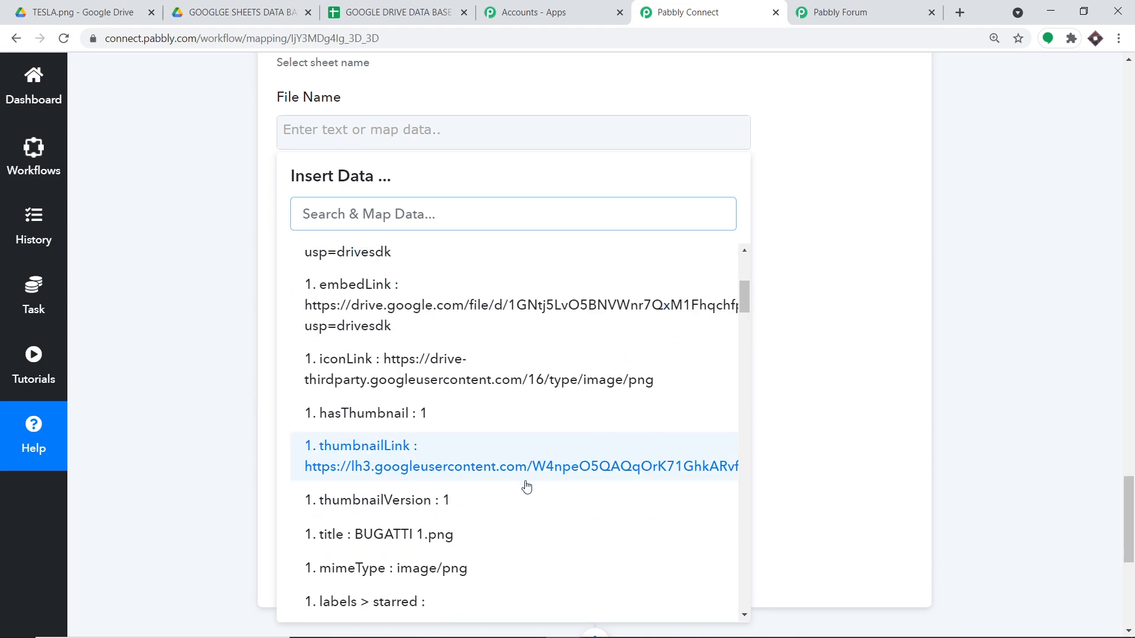
{"action": "left_click", "coordinate": [488, 534]}
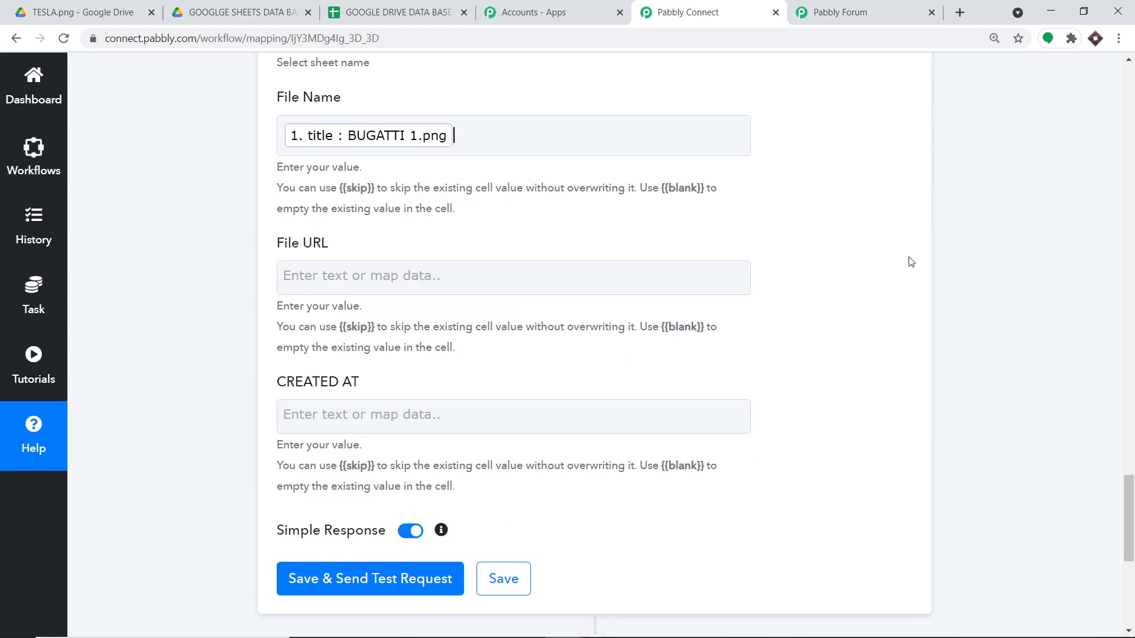
{"action": "left_click", "coordinate": [903, 234]}
Map the File URL field to the res2 > webViewLink value from the Google Drive Share a File With Anyone action
{"action": "scroll", "coordinate": [543, 248], "scroll_direction": "down", "scroll_amount": 1}
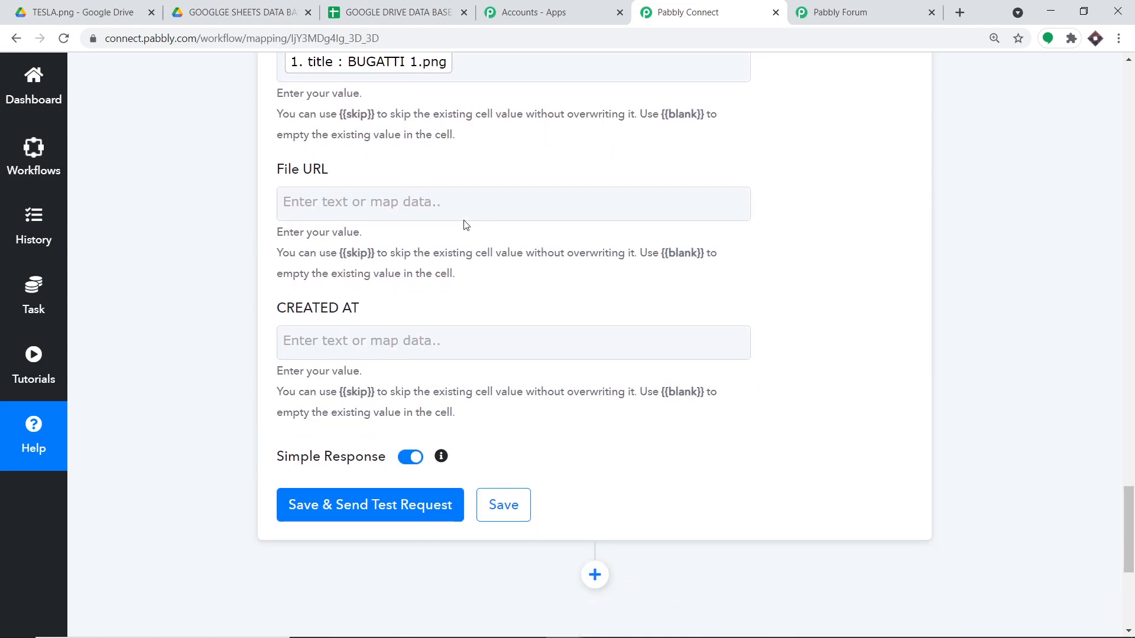
{"action": "left_click", "coordinate": [437, 203]}
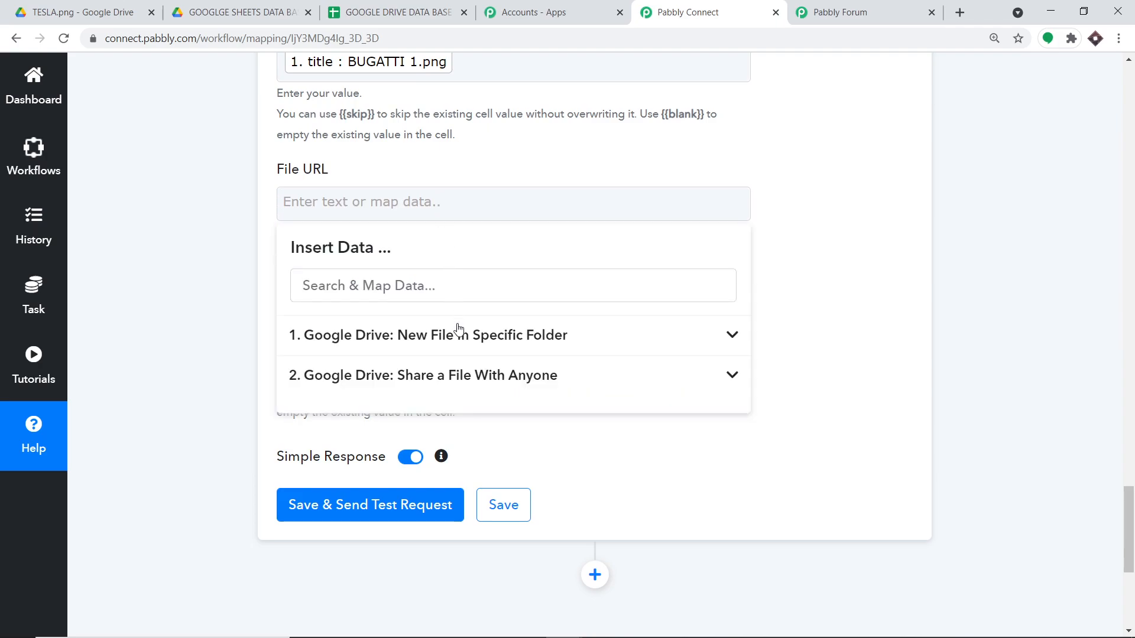
{"action": "left_click", "coordinate": [461, 371]}
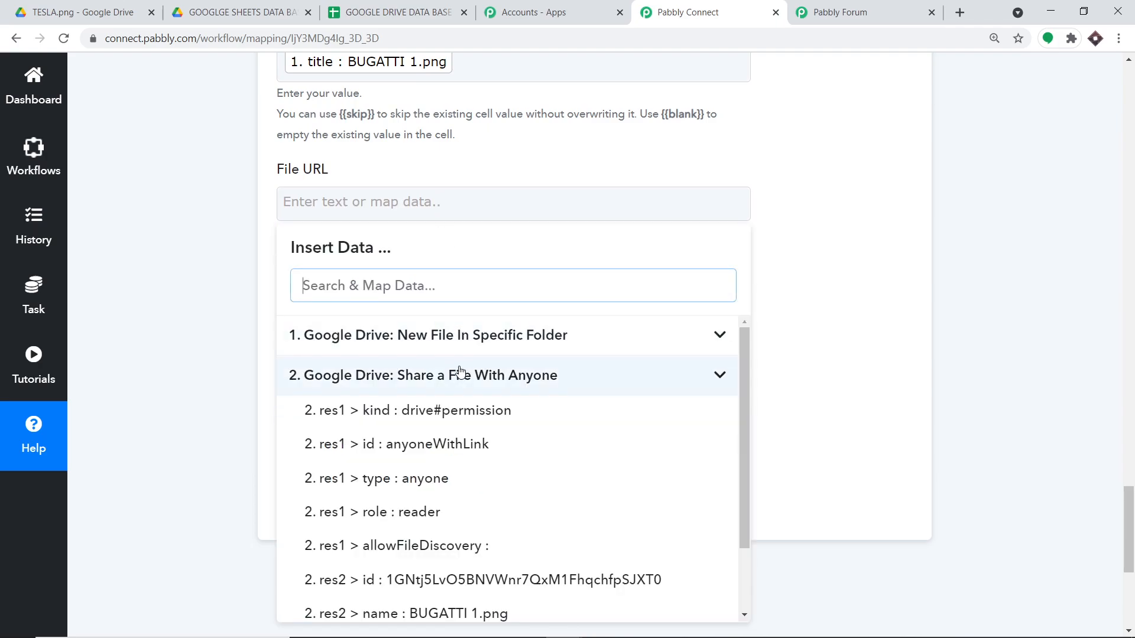
{"action": "scroll", "coordinate": [506, 414], "scroll_direction": "down", "scroll_amount": 2}
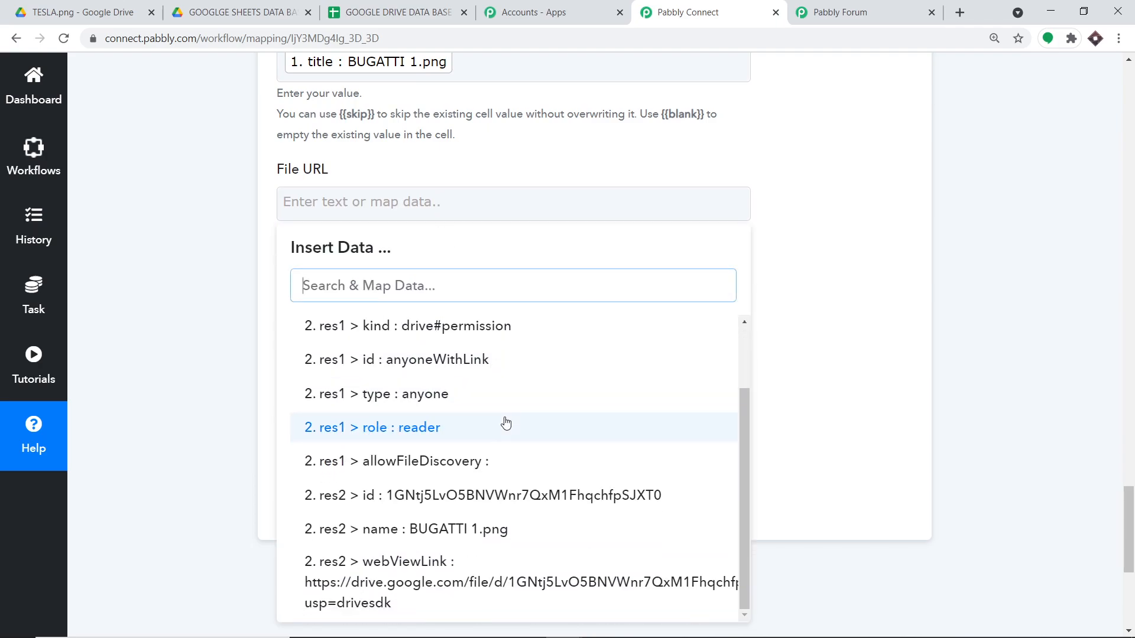
{"action": "left_click", "coordinate": [437, 586]}
{"action": "left_click", "coordinate": [816, 231]}
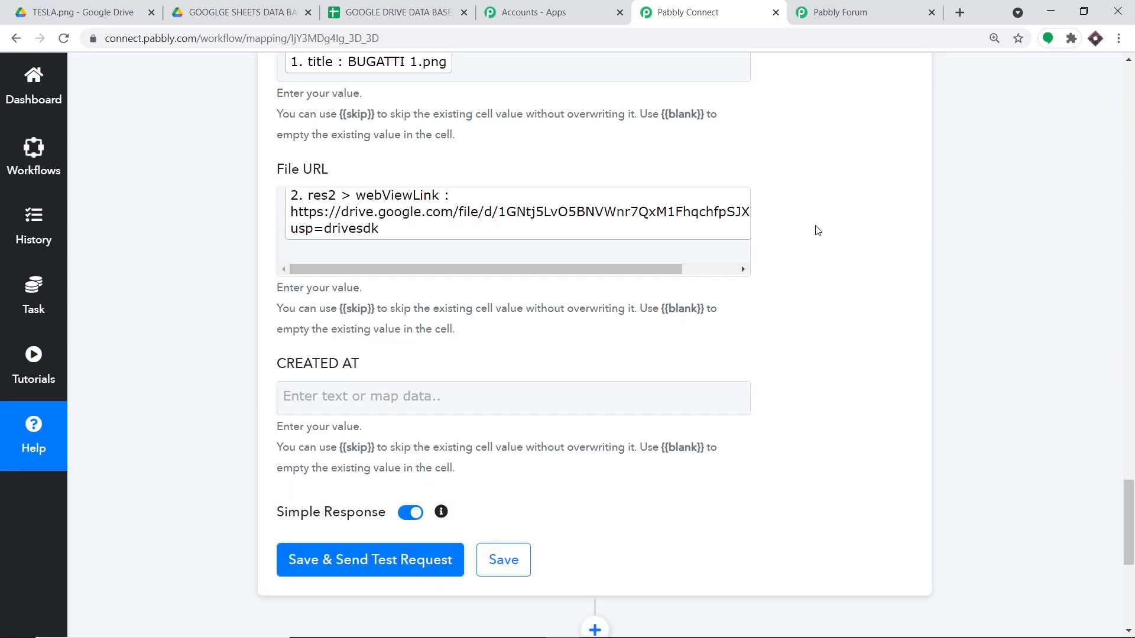
Map the CREATED AT field to the createdDate value from the Google Drive New File In Specific Folder trigger
{"action": "scroll", "coordinate": [815, 231], "scroll_direction": "down", "scroll_amount": 3}
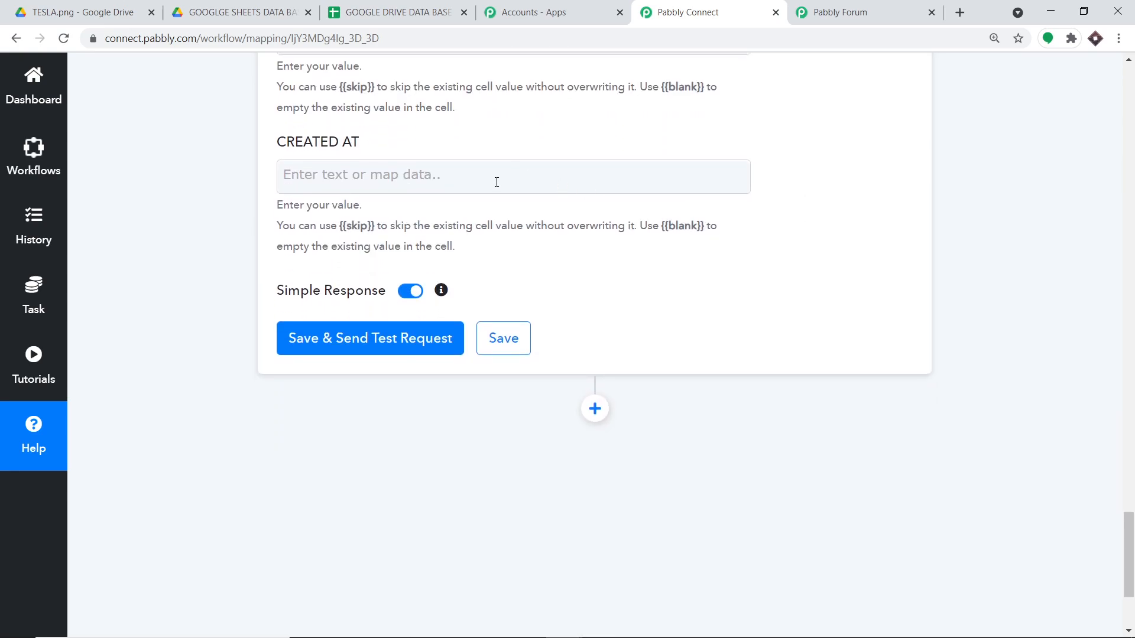
{"action": "left_click", "coordinate": [495, 182]}
{"action": "left_click", "coordinate": [445, 316]}
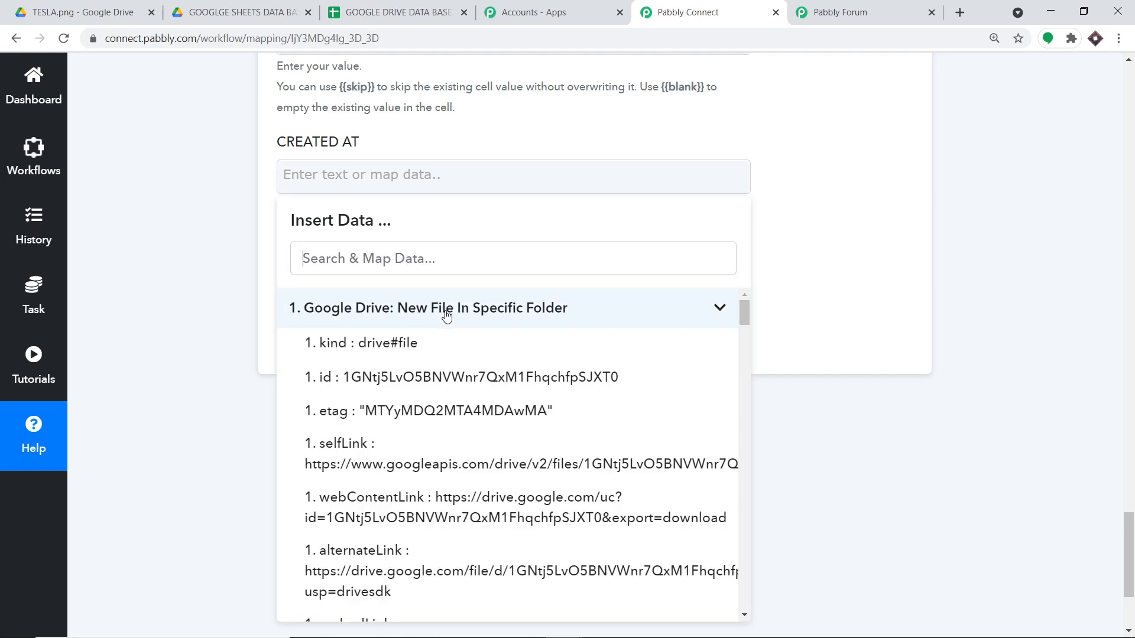
{"action": "scroll", "coordinate": [521, 409], "scroll_direction": "down", "scroll_amount": 5}
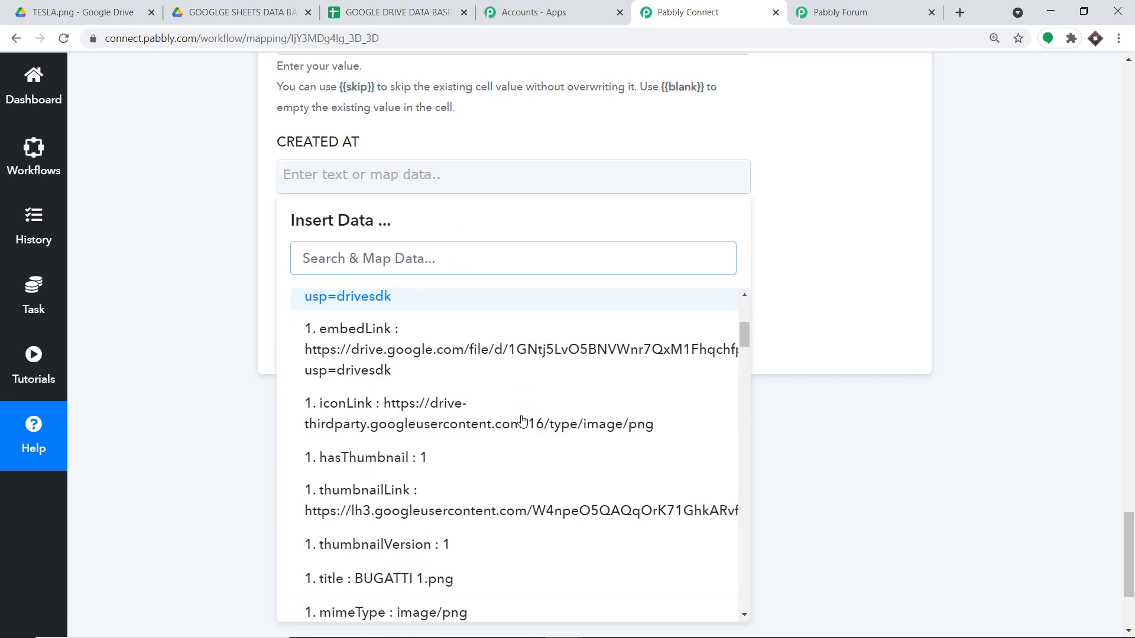
{"action": "scroll", "coordinate": [520, 429], "scroll_direction": "down", "scroll_amount": 6}
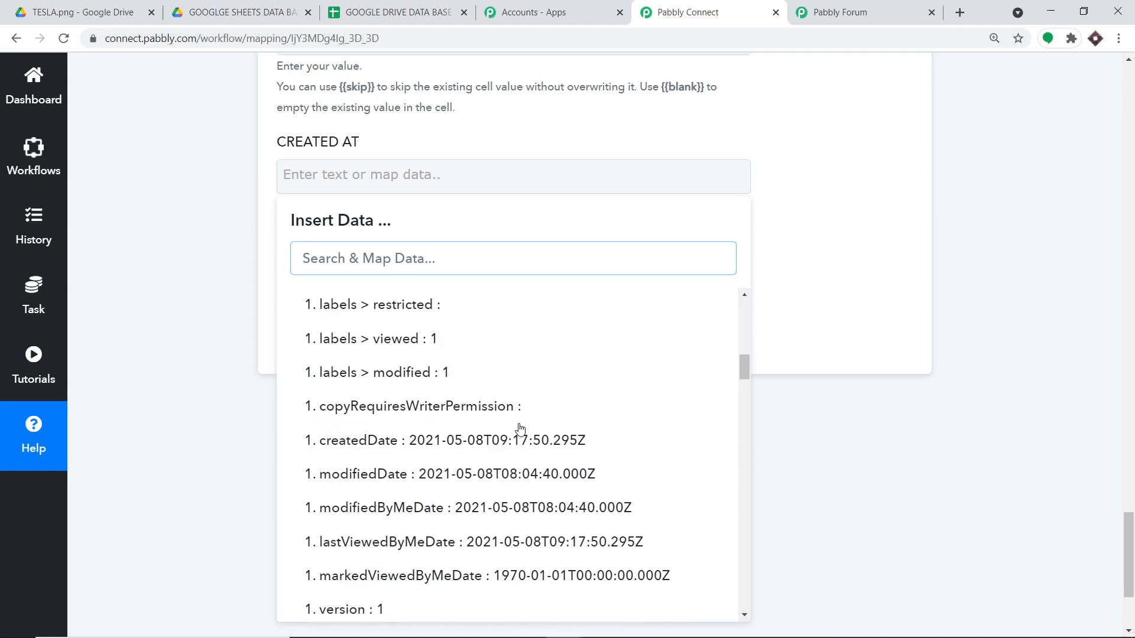
{"action": "left_click", "coordinate": [524, 441]}
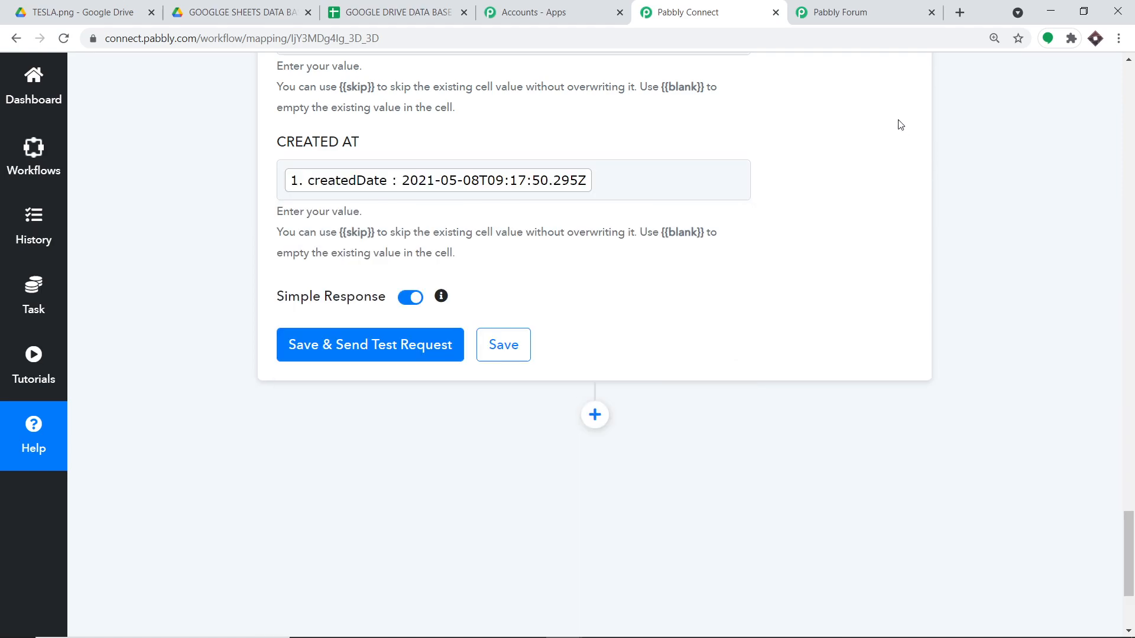
Save the Google Sheets action with a test request and check the added row and its file link in the GOOGLE DRIVE DATA BASE spreadsheet
{"action": "left_click", "coordinate": [450, 345]}
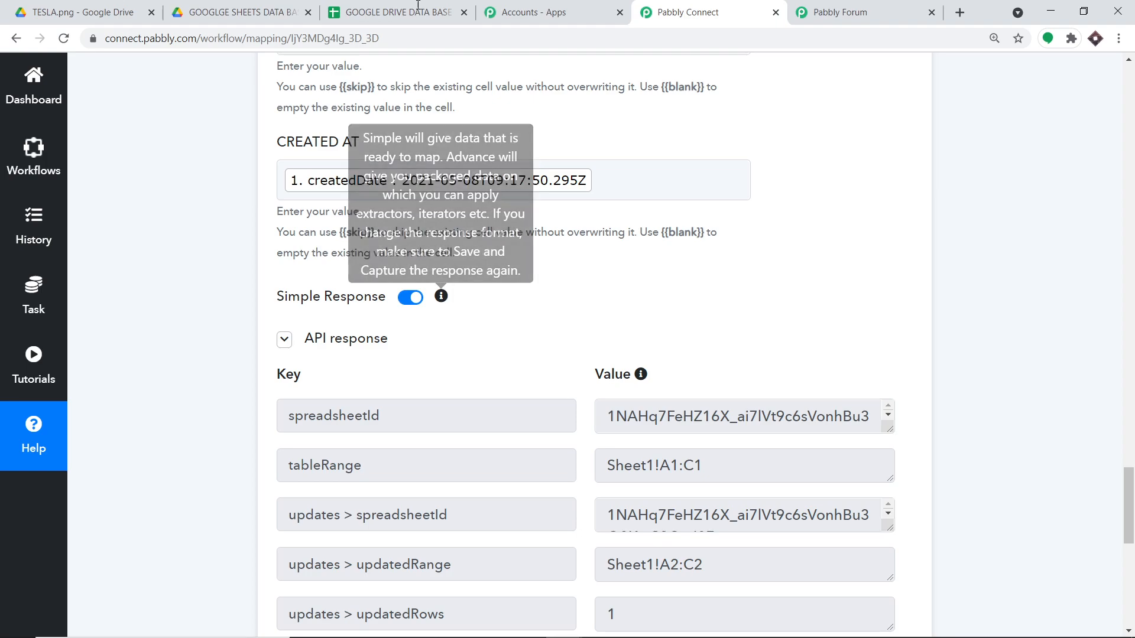
{"action": "left_click", "coordinate": [396, 12]}
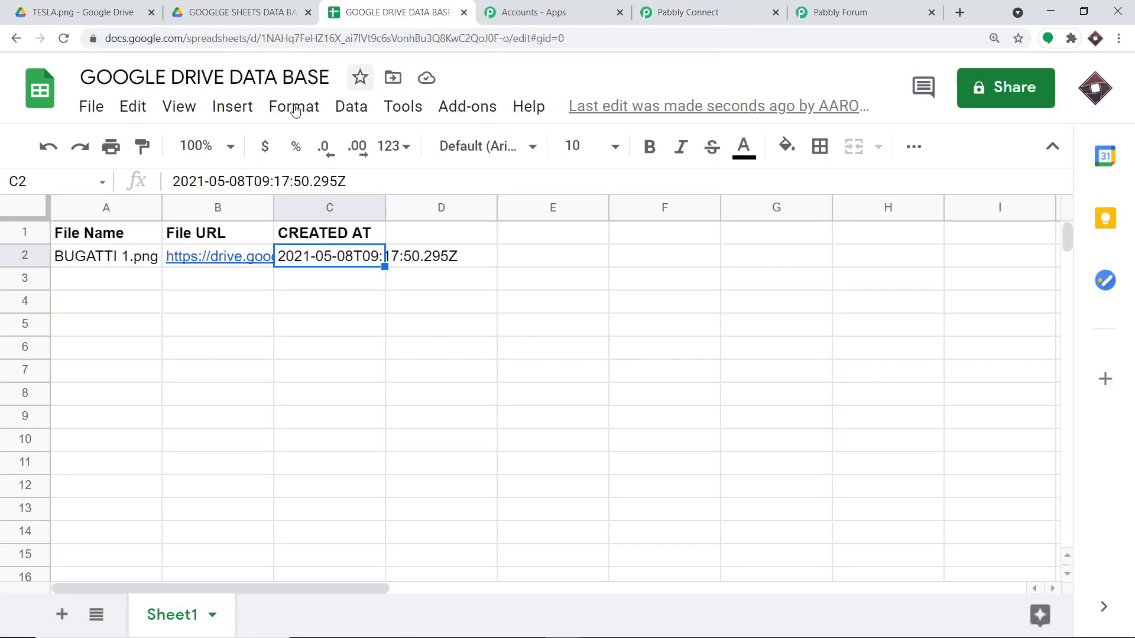
{"action": "left_click", "coordinate": [219, 329]}
{"action": "mouse_move", "coordinate": [179, 244]}
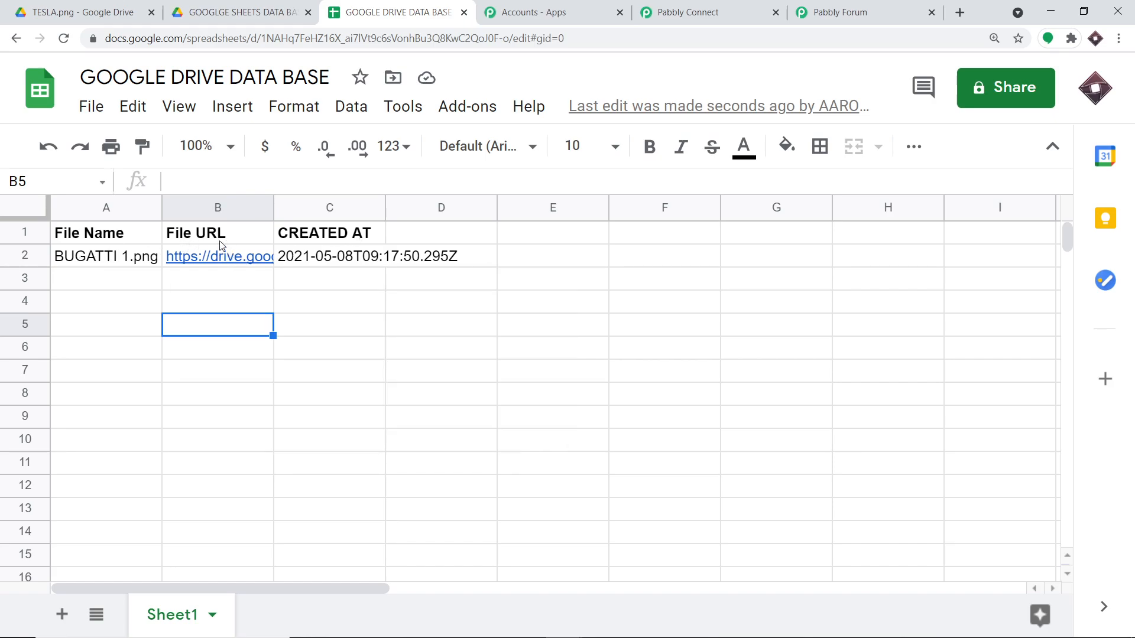
{"action": "mouse_move", "coordinate": [227, 258]}
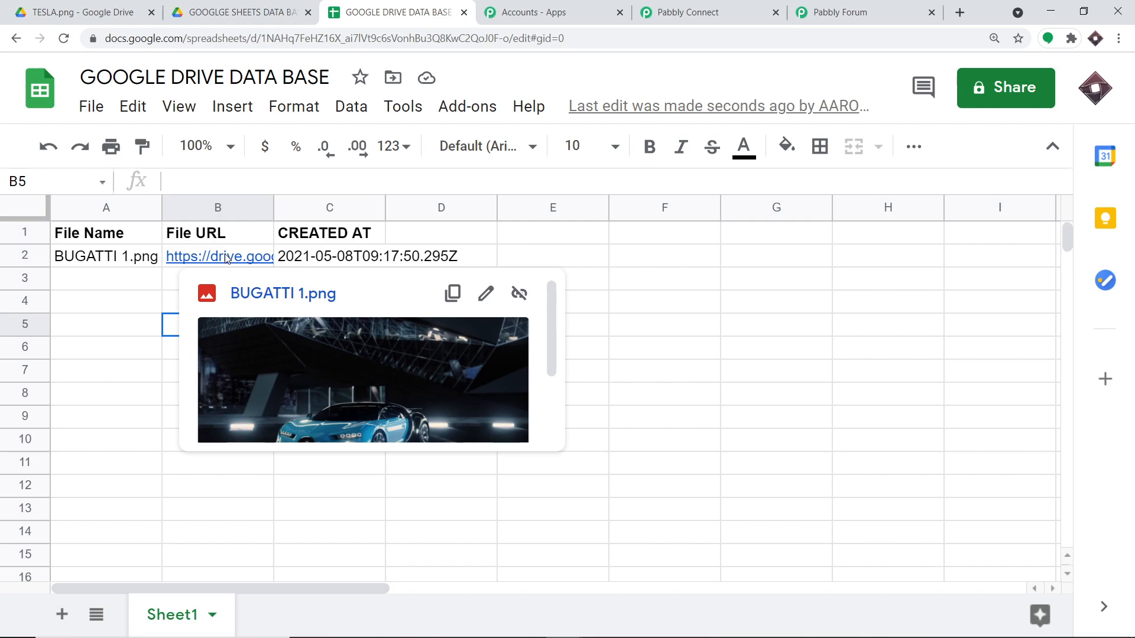
Return to the Pabbly Connect workflow and collapse the Google Sheets action, the Google Drive share action and the trigger to review the whole sequence
{"action": "left_click", "coordinate": [657, 11]}
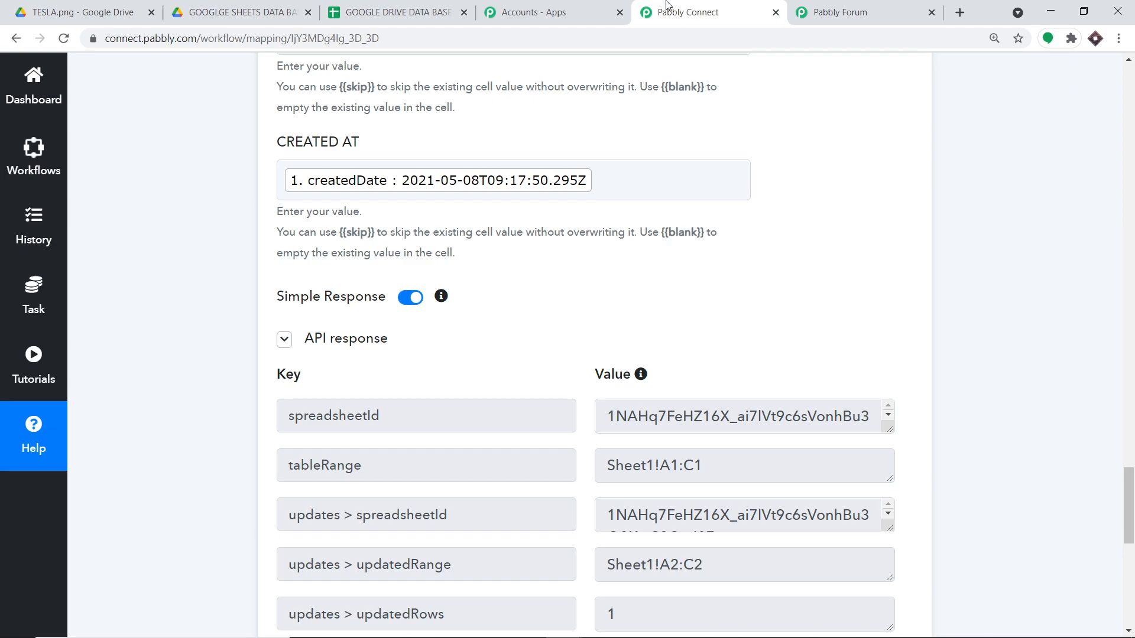
{"action": "scroll", "coordinate": [574, 390], "scroll_direction": "up", "scroll_amount": 15}
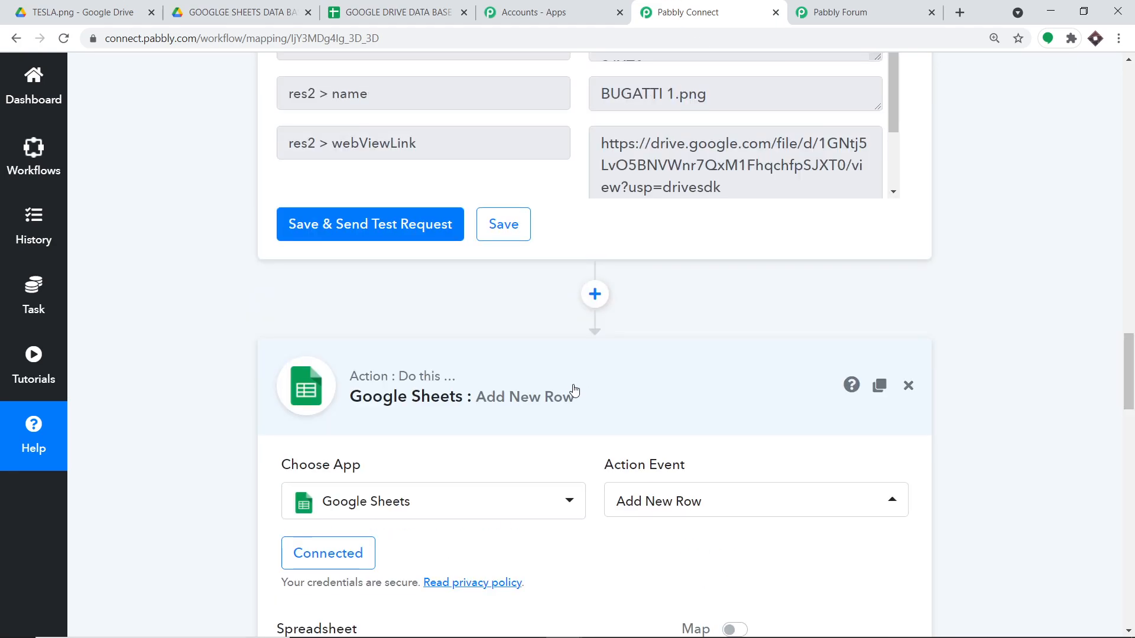
{"action": "left_click", "coordinate": [574, 391]}
{"action": "scroll", "coordinate": [556, 354], "scroll_direction": "up", "scroll_amount": 10}
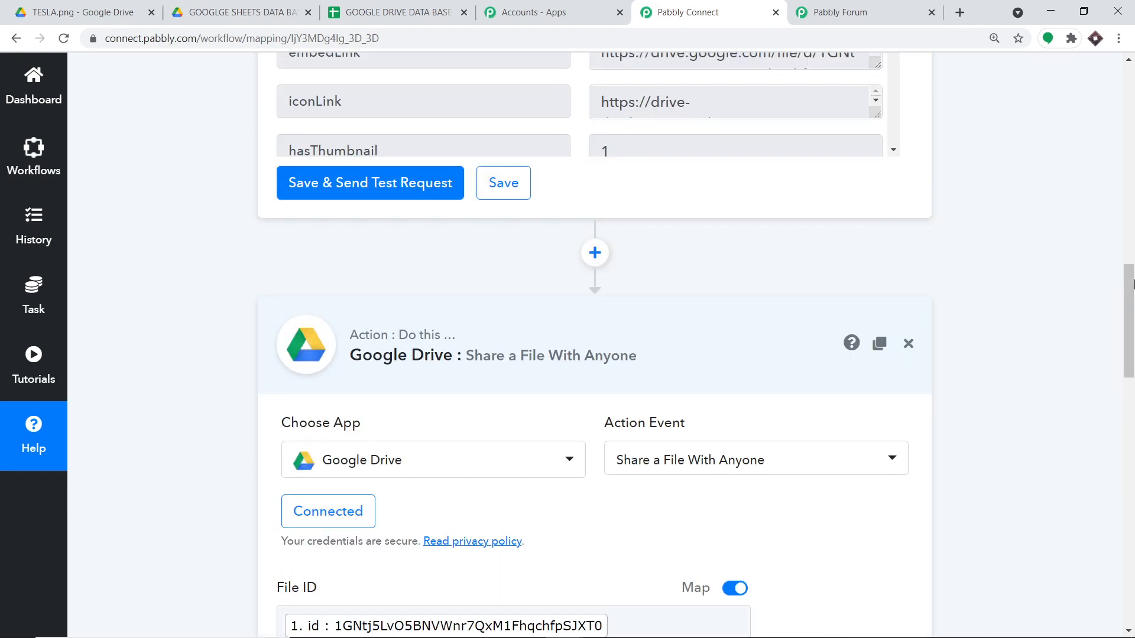
{"action": "left_click", "coordinate": [554, 352]}
{"action": "scroll", "coordinate": [982, 184], "scroll_direction": "up", "scroll_amount": 15}
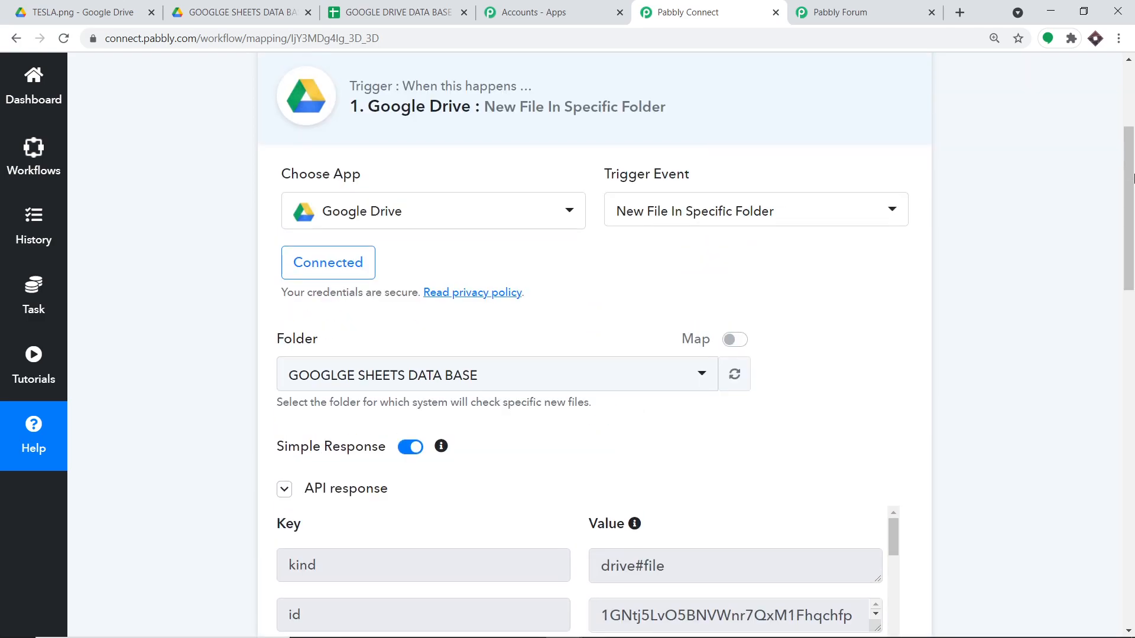
{"action": "left_click", "coordinate": [484, 218]}
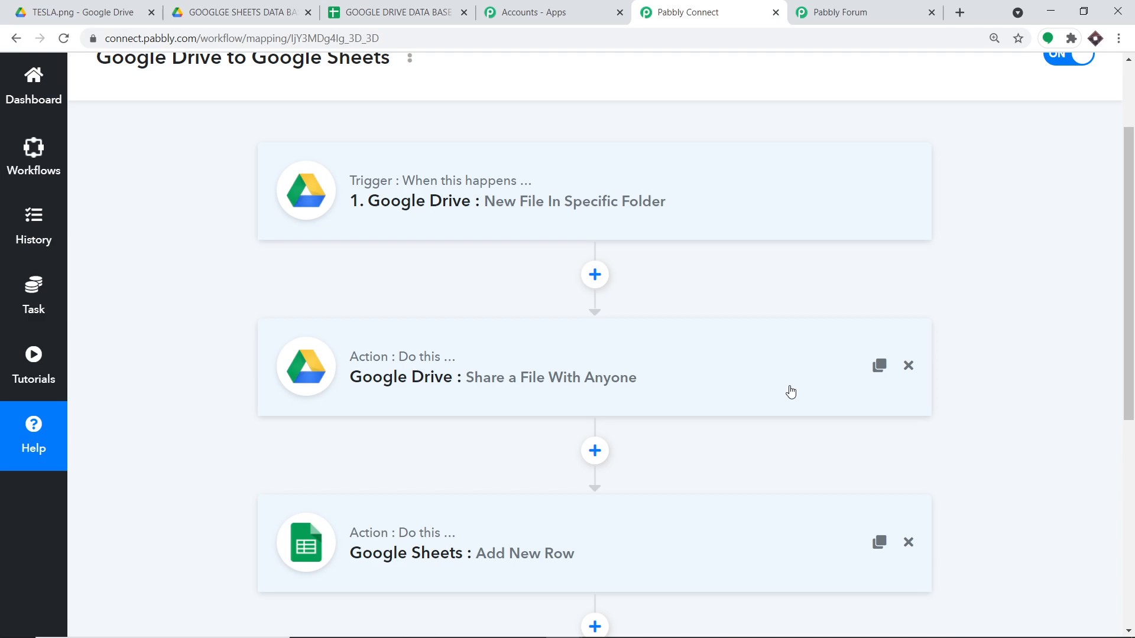
{"action": "scroll", "coordinate": [791, 392], "scroll_direction": "down", "scroll_amount": 1}
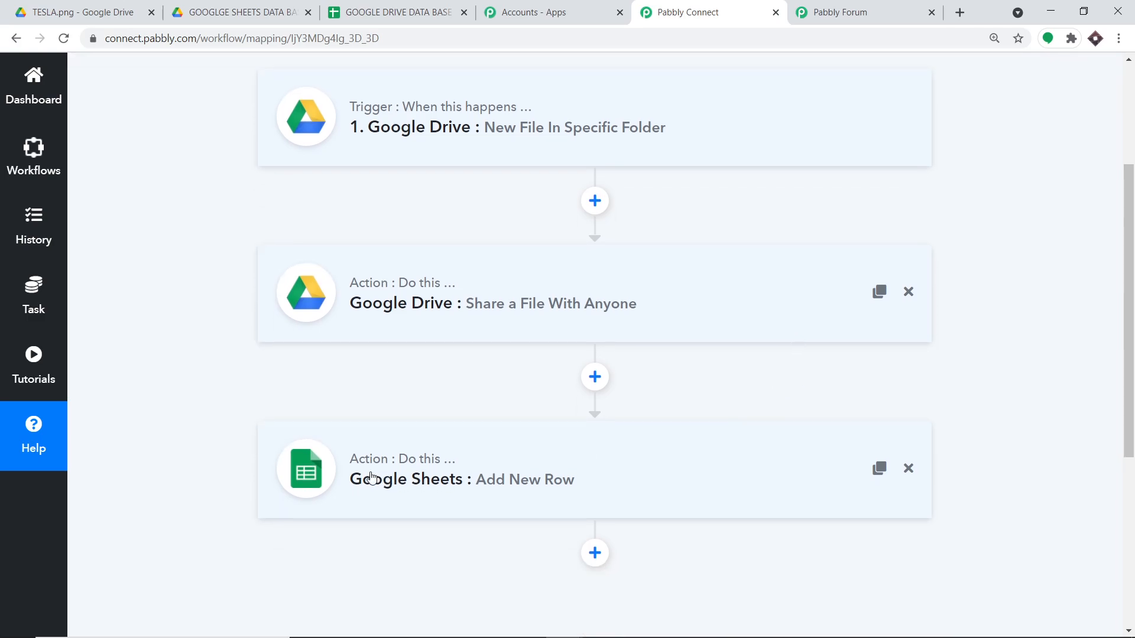